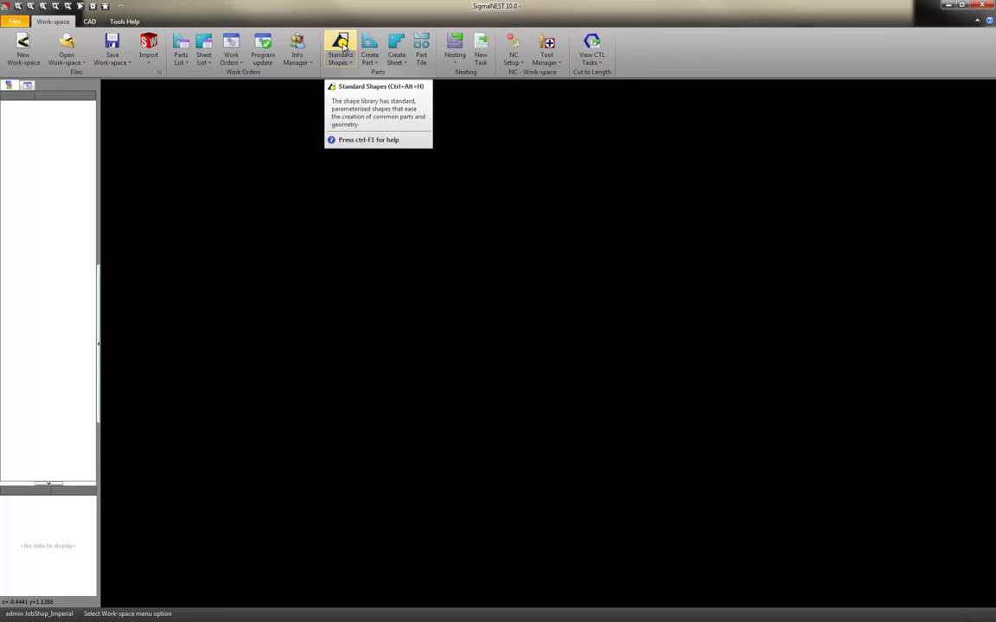
Step: Create a part from the standard Rectangle shape, keeping A and B at 10
{"action": "left_click", "coordinate": [341, 49]}
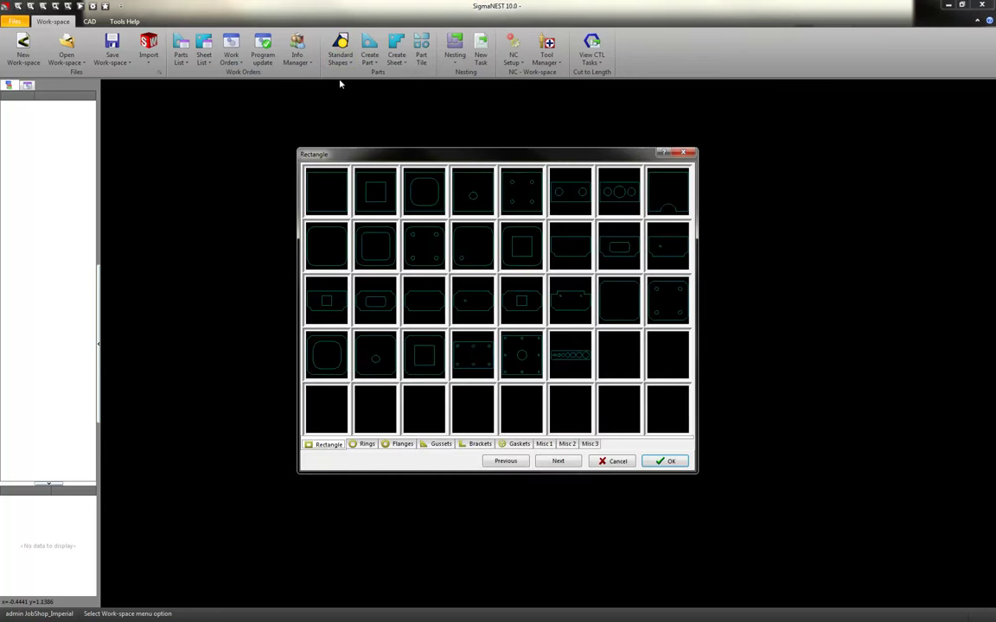
{"action": "double_click", "coordinate": [326, 191]}
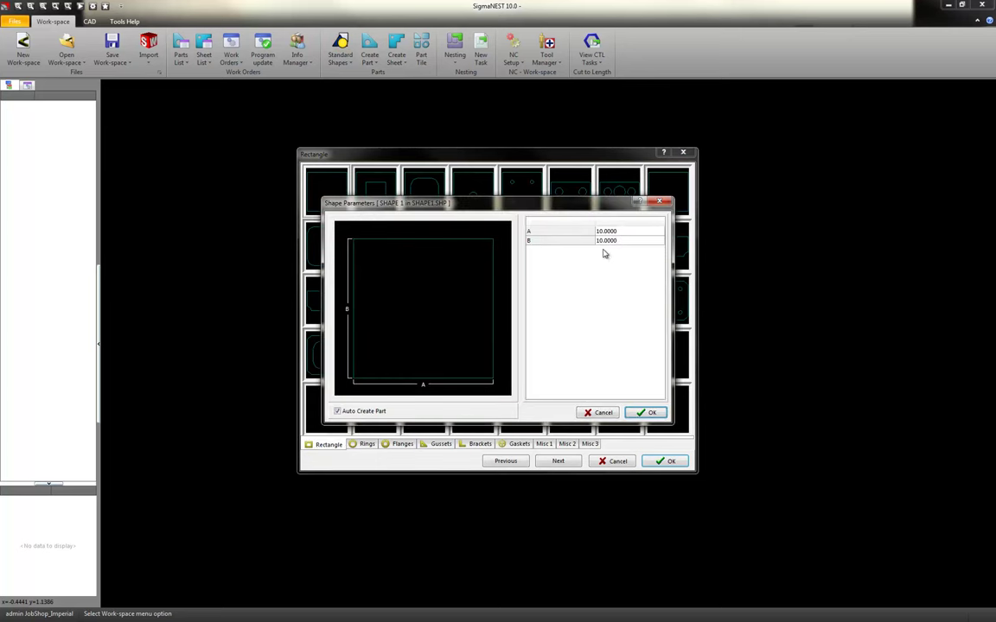
{"action": "left_click", "coordinate": [653, 413]}
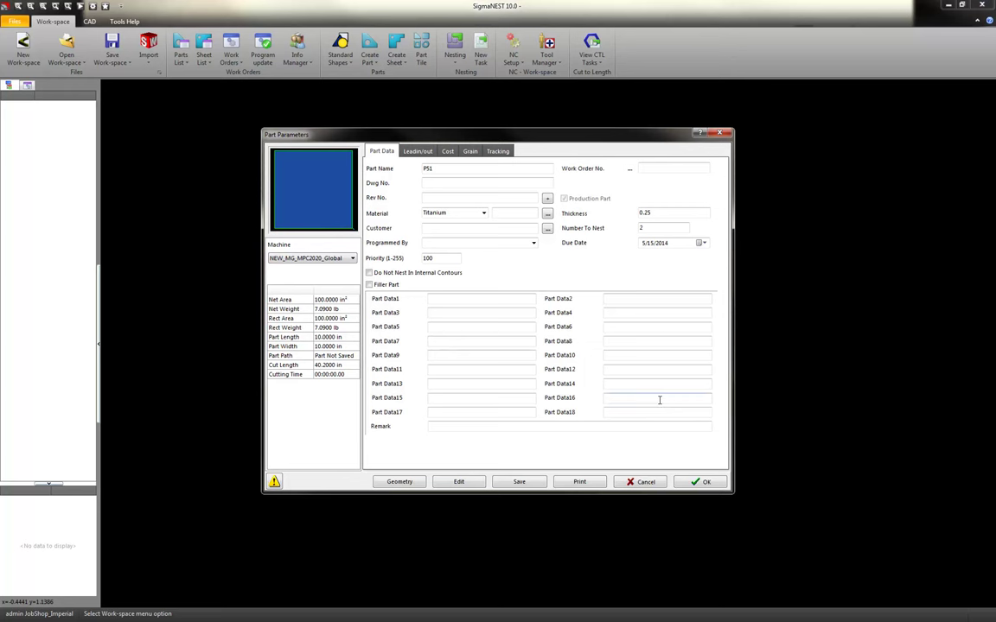
Step: Set part P51's material to MS and its thickness to 1
{"action": "left_click", "coordinate": [465, 214]}
{"action": "type", "text": "MS/N2"}
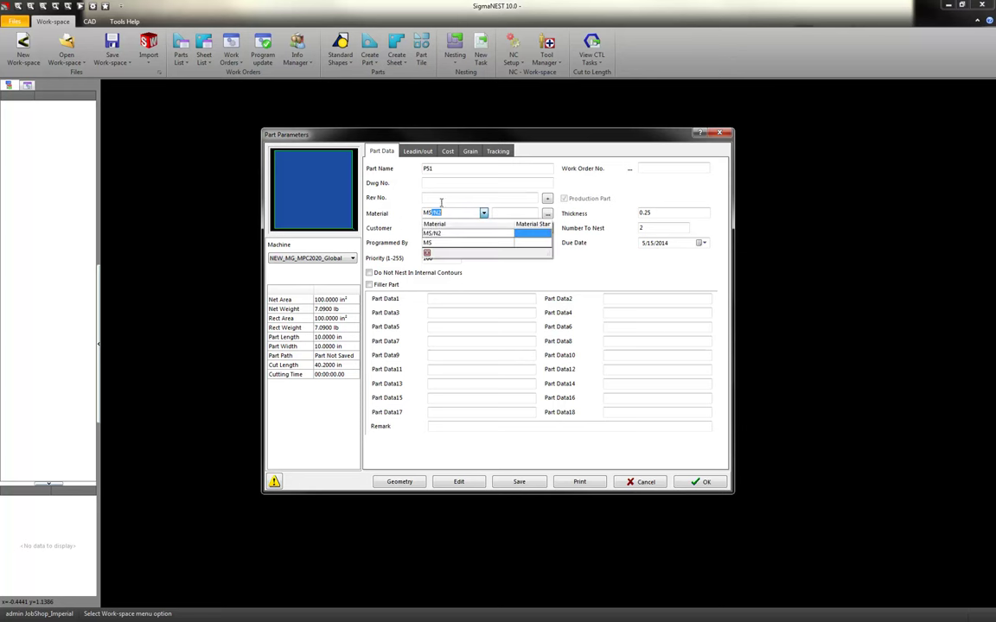
{"action": "left_click", "coordinate": [448, 212]}
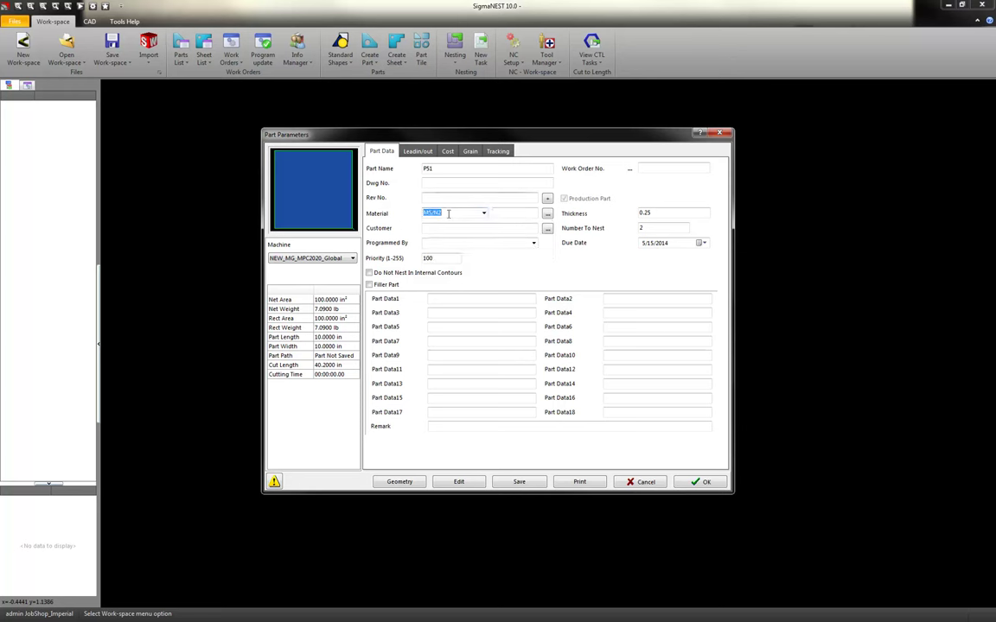
{"action": "key", "text": "ctrl+a"}
{"action": "type", "text": "MS"}
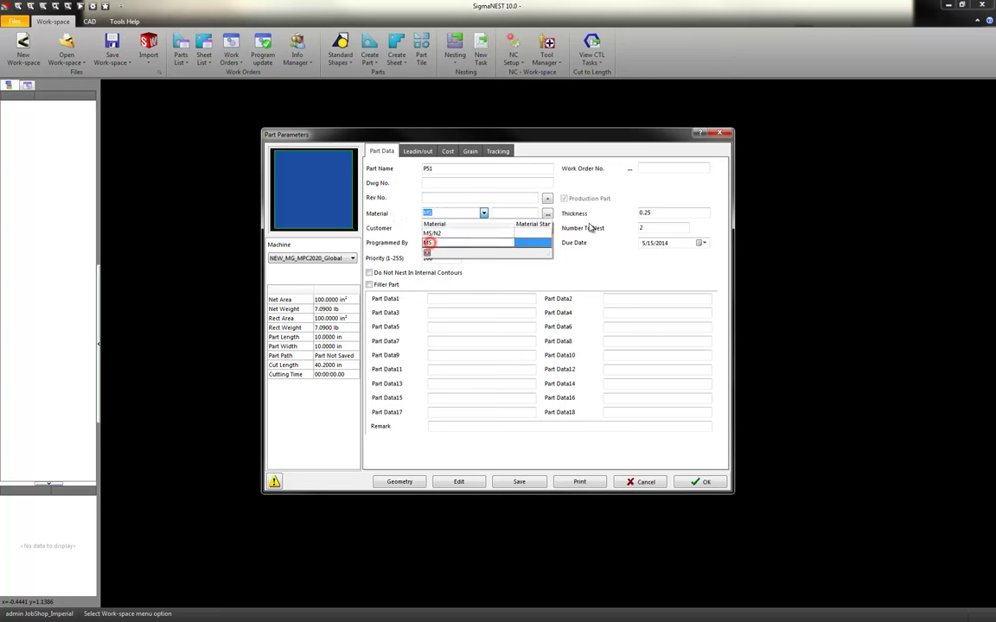
{"action": "left_click", "coordinate": [427, 242]}
{"action": "left_click", "coordinate": [667, 213]}
{"action": "type", "text": "1"}
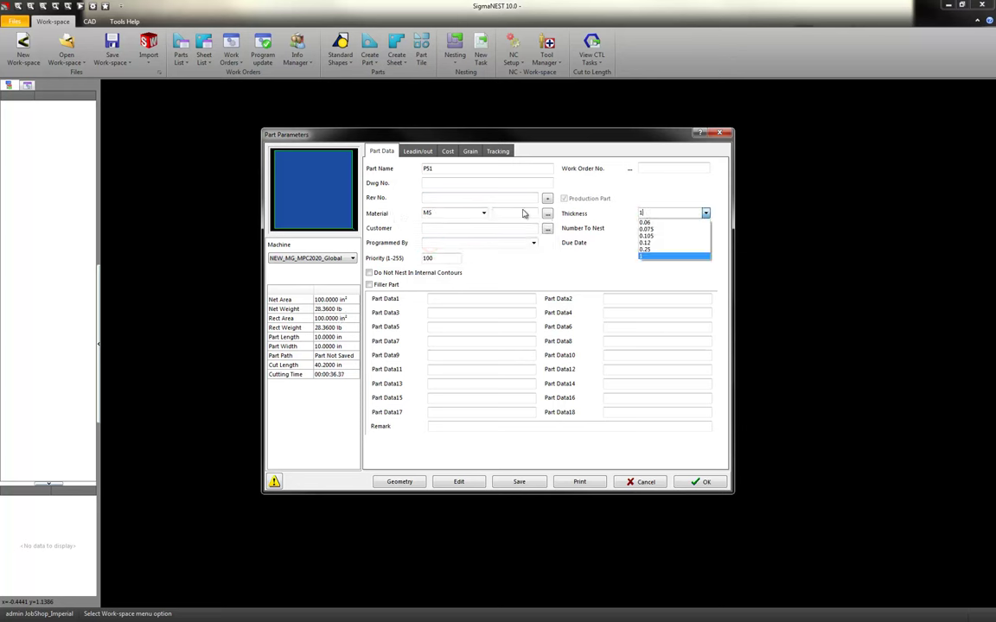
{"action": "left_click", "coordinate": [446, 198]}
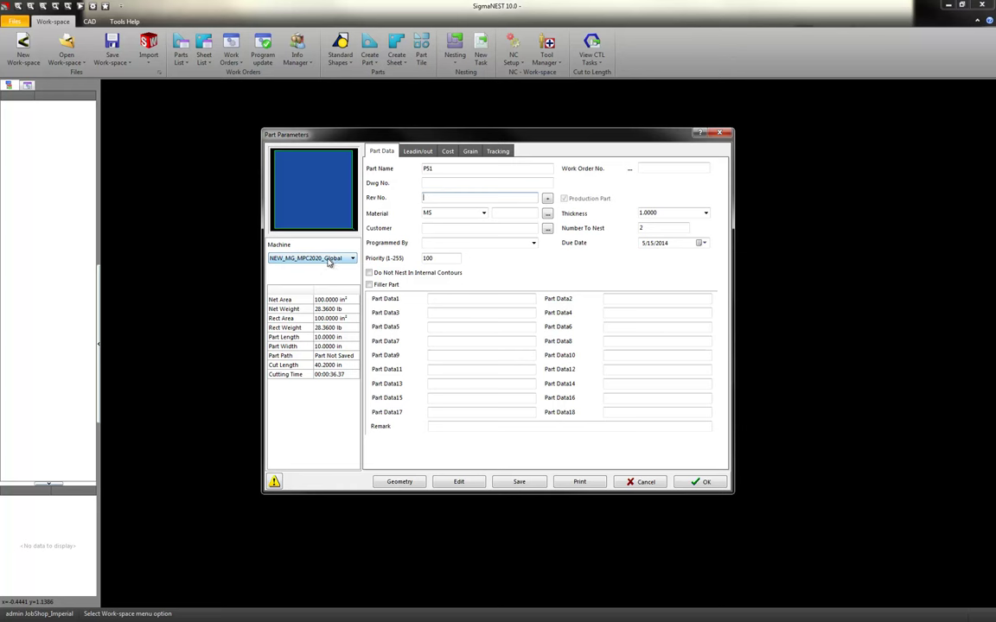
Step: Set Number To Nest to 10, keep the due date 5/15/2014, and review the Leadin/out settings
{"action": "double_click", "coordinate": [647, 225]}
{"action": "left_click", "coordinate": [701, 243]}
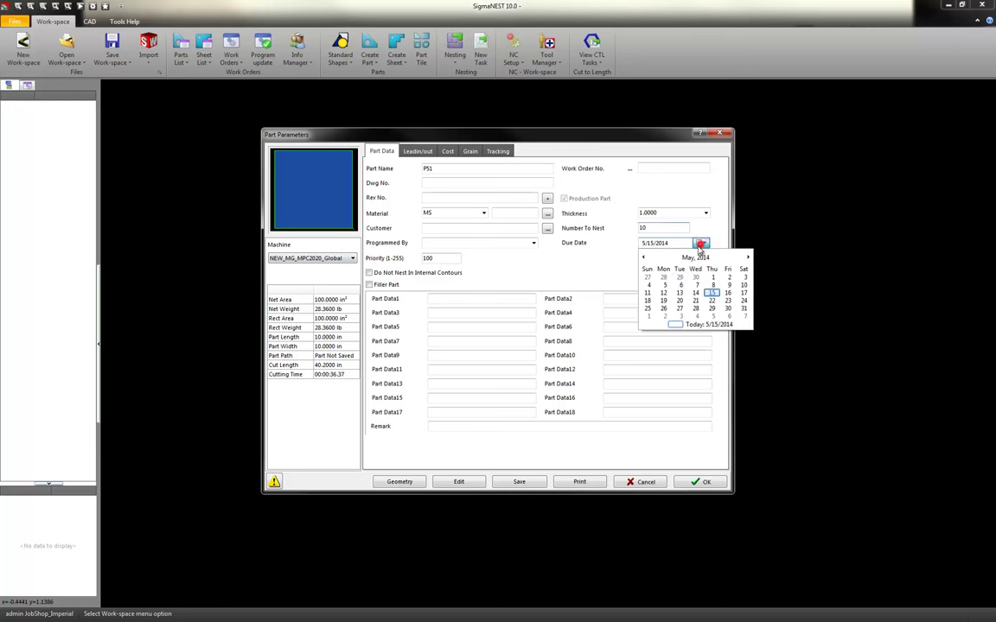
{"action": "left_click", "coordinate": [604, 264]}
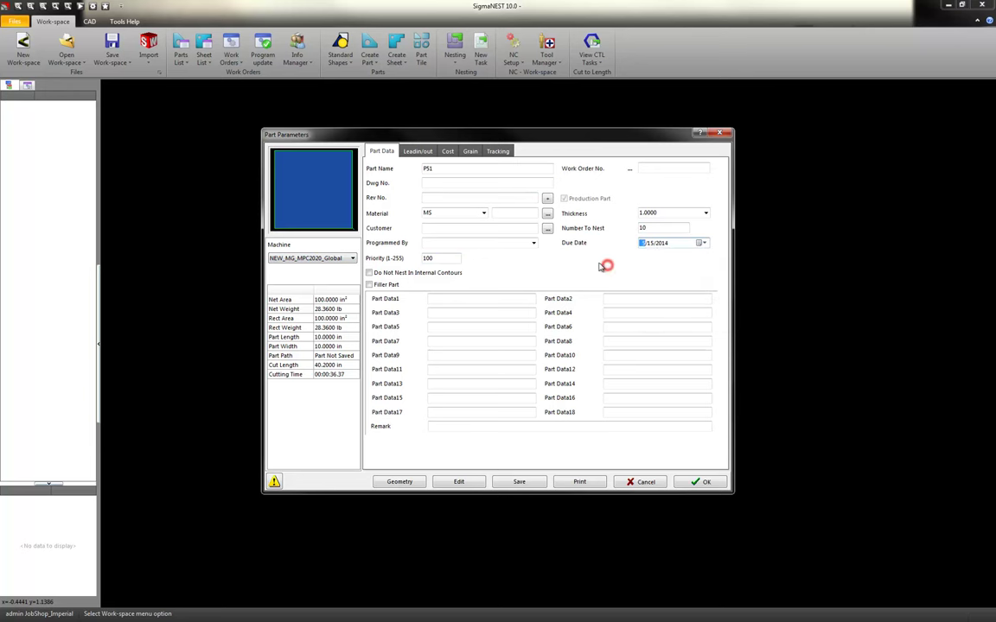
{"action": "left_click", "coordinate": [415, 153]}
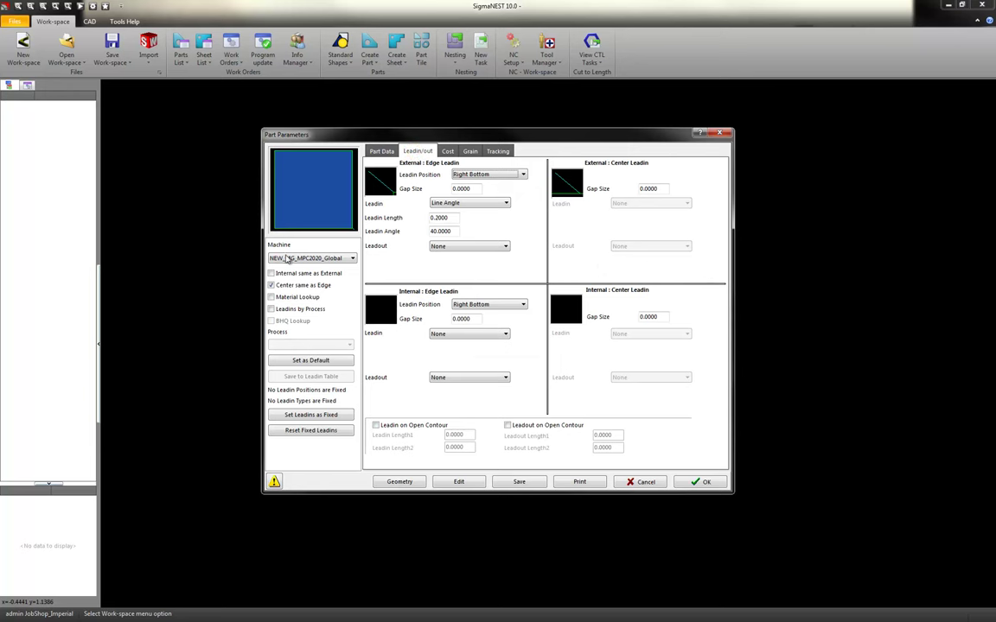
Step: Check P51's Cost tab, then open the 10 x 10 square in Part Edit
{"action": "left_click", "coordinate": [447, 151]}
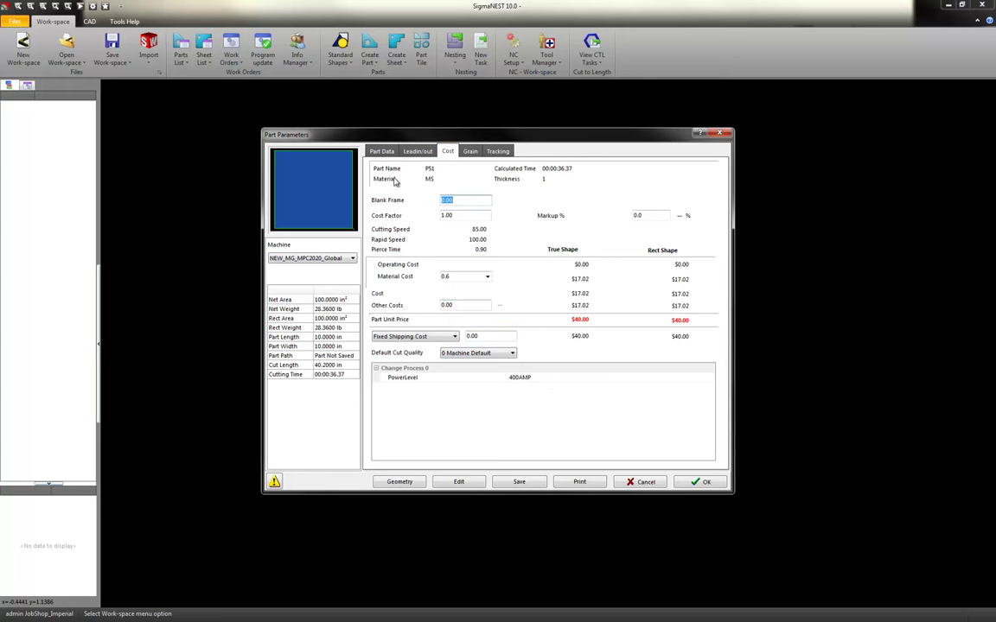
{"action": "double_click", "coordinate": [312, 193]}
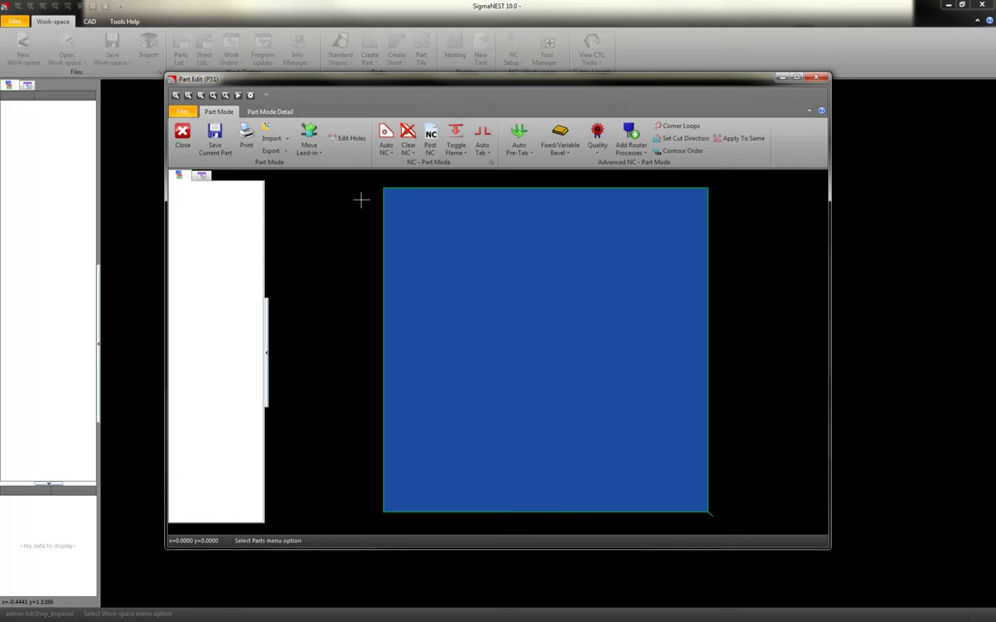
Step: Start a Fixed/Variable Bevel on the square's left edge and move Beveling Parameters aside
{"action": "scroll", "coordinate": [463, 229], "scroll_direction": "down", "scroll_amount": 2}
{"action": "middle_click_drag", "start_coordinate": [465, 309], "coordinate": [462, 322]}
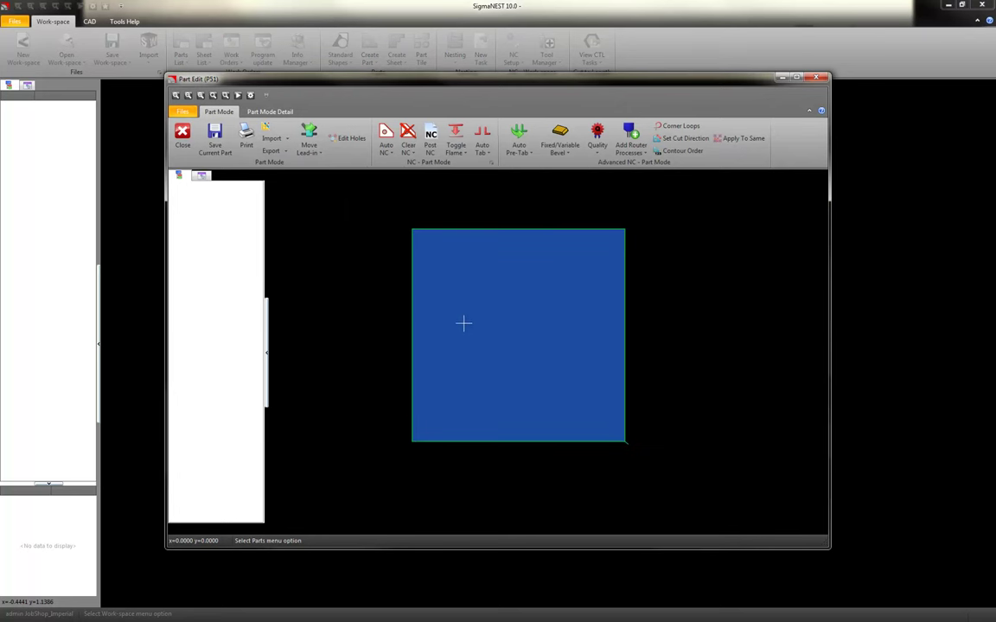
{"action": "left_click", "coordinate": [562, 132]}
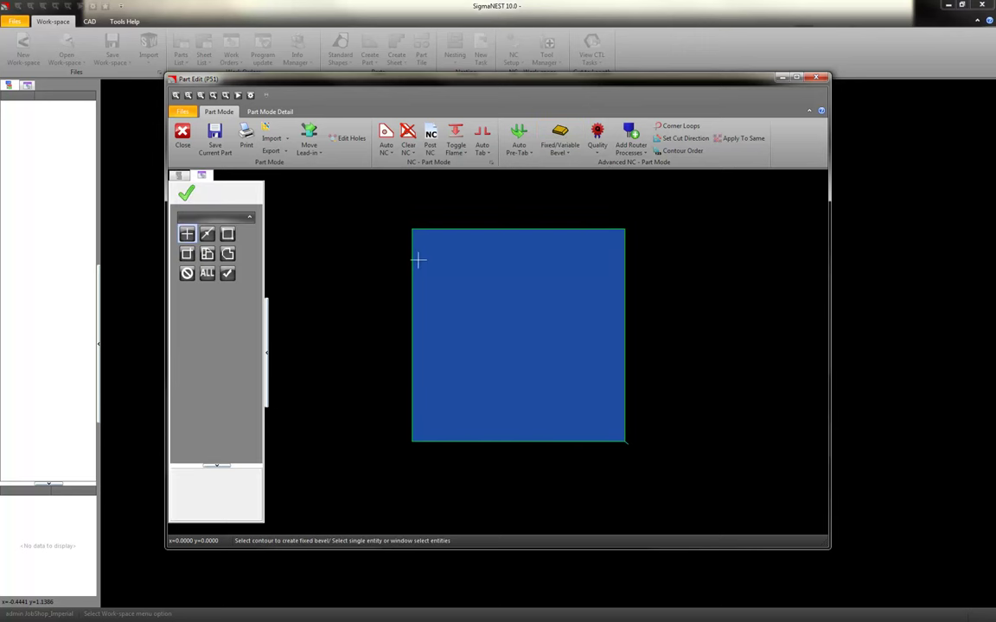
{"action": "left_click", "coordinate": [415, 378]}
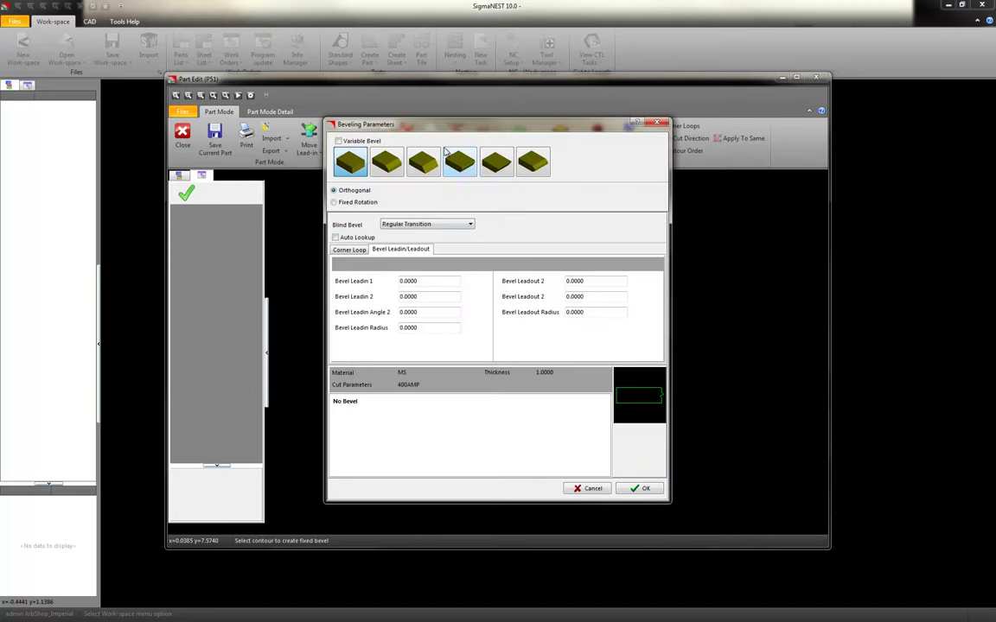
{"action": "left_click_drag", "start_coordinate": [436, 130], "coordinate": [474, 126]}
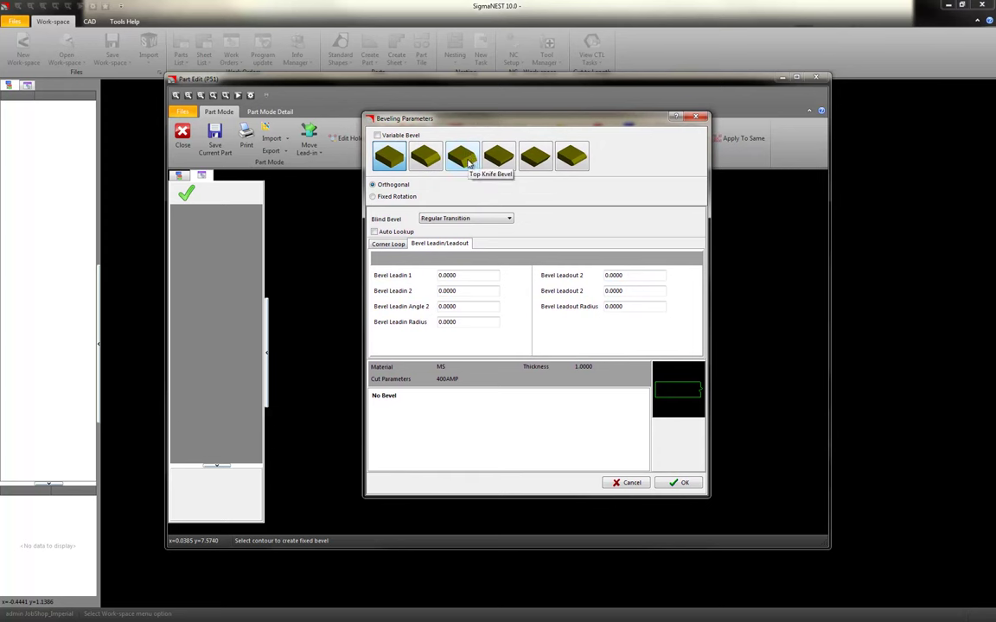
Step: Try a top knife bevel, settling its top angle at 45°
{"action": "left_click", "coordinate": [468, 160]}
{"action": "double_click", "coordinate": [475, 408]}
{"action": "type", "text": "3"}
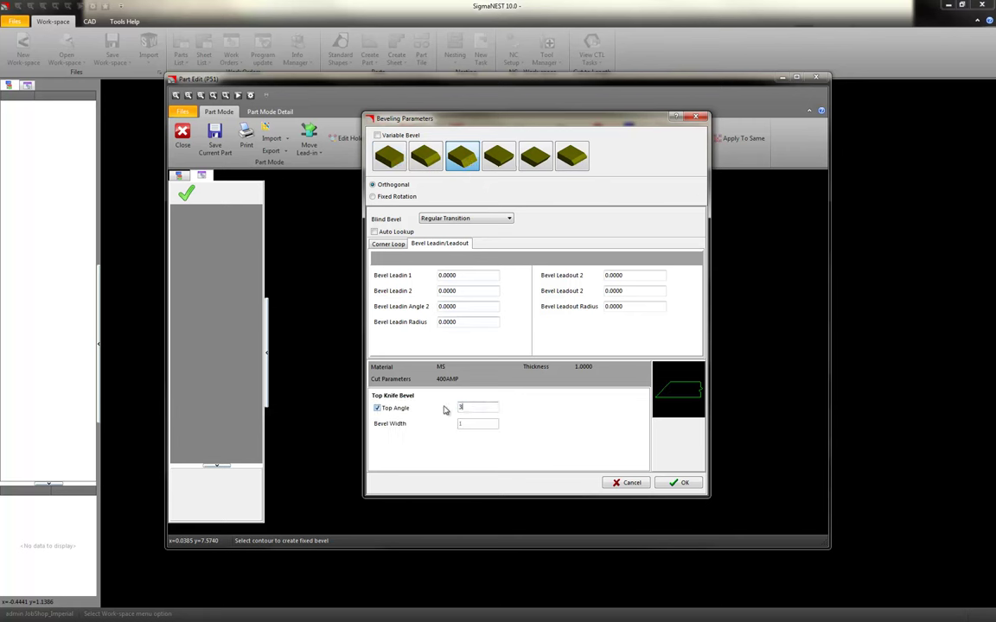
{"action": "type", "text": "0"}
{"action": "key", "text": "Return"}
{"action": "type", "text": "45"}
{"action": "key", "text": "Return"}
Step: Try a bottom knife bevel with a 45° bottom angle
{"action": "left_click", "coordinate": [535, 156]}
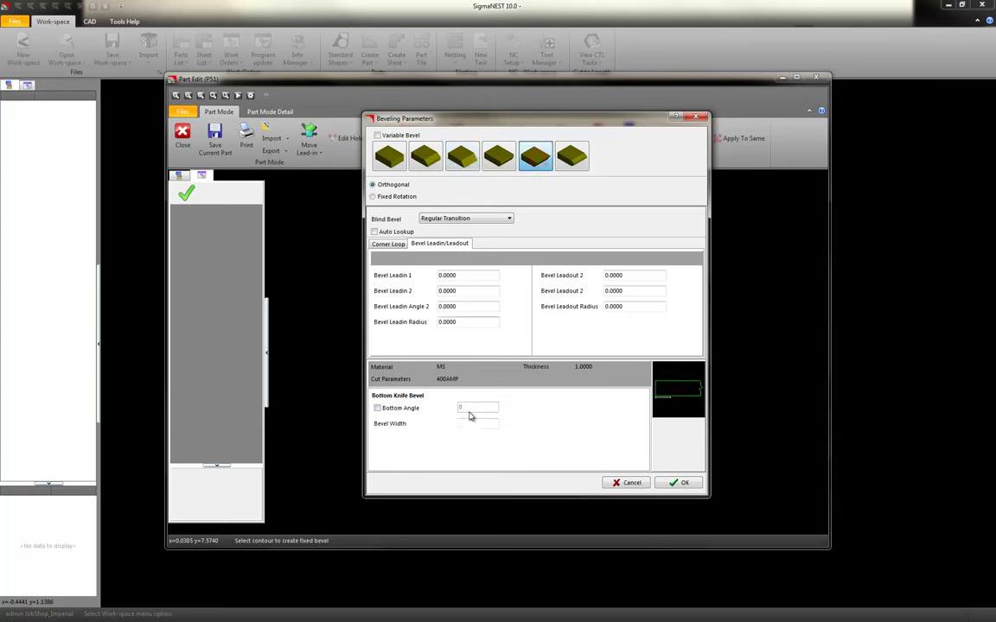
{"action": "left_click", "coordinate": [378, 408]}
{"action": "left_click", "coordinate": [471, 407]}
{"action": "type", "text": "45"}
{"action": "key", "text": "Return"}
Step: Try a top land bevel with a 45° top angle and 0.5 nose size
{"action": "left_click", "coordinate": [424, 156]}
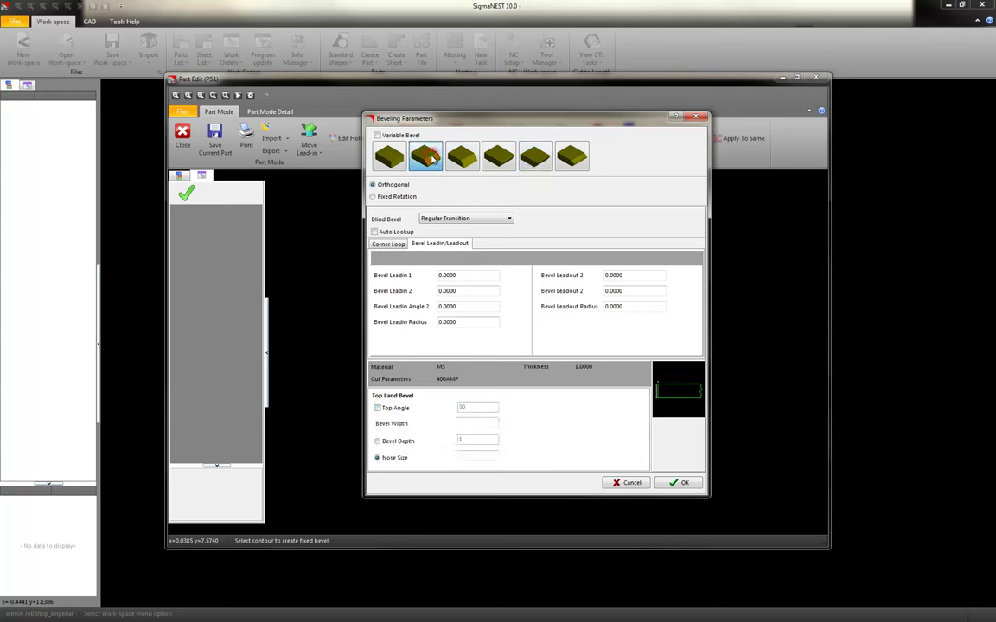
{"action": "left_click", "coordinate": [378, 410]}
{"action": "double_click", "coordinate": [462, 406]}
{"action": "type", "text": "45"}
{"action": "left_click", "coordinate": [467, 441]}
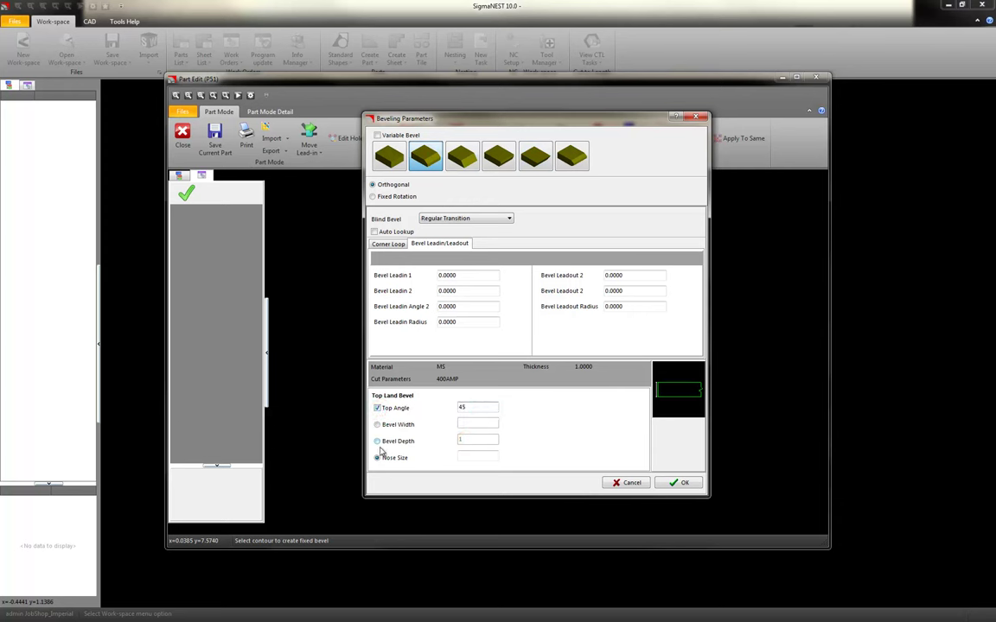
{"action": "left_click", "coordinate": [470, 456]}
{"action": "key", "text": "Return"}
Step: Set a 45° bottom land angle, then choose the K bevel with both angles
{"action": "left_click", "coordinate": [498, 155]}
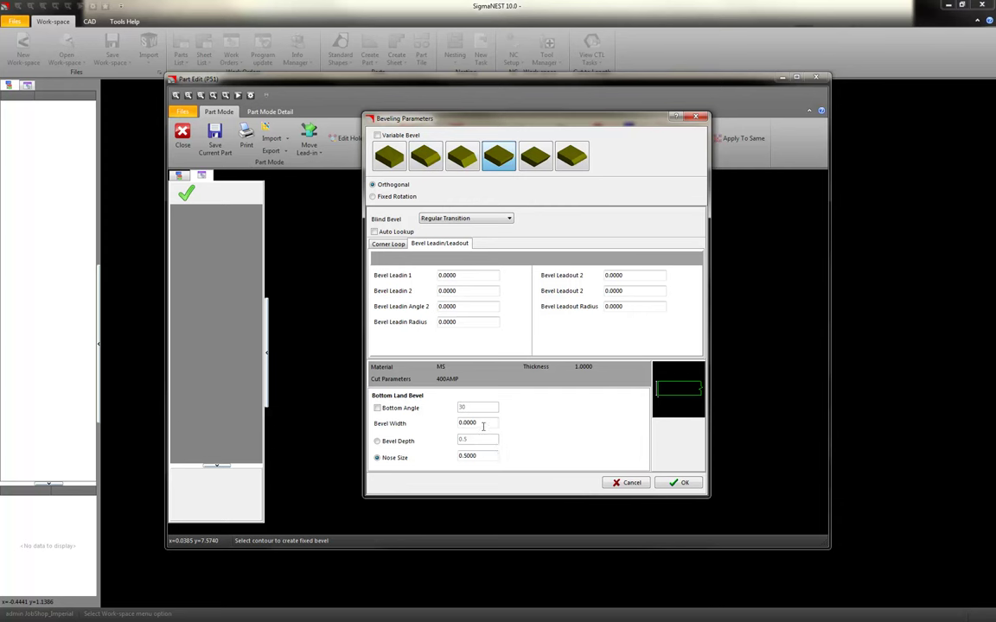
{"action": "left_click", "coordinate": [377, 408]}
{"action": "double_click", "coordinate": [467, 408]}
{"action": "type", "text": "45"}
{"action": "key", "text": "Return"}
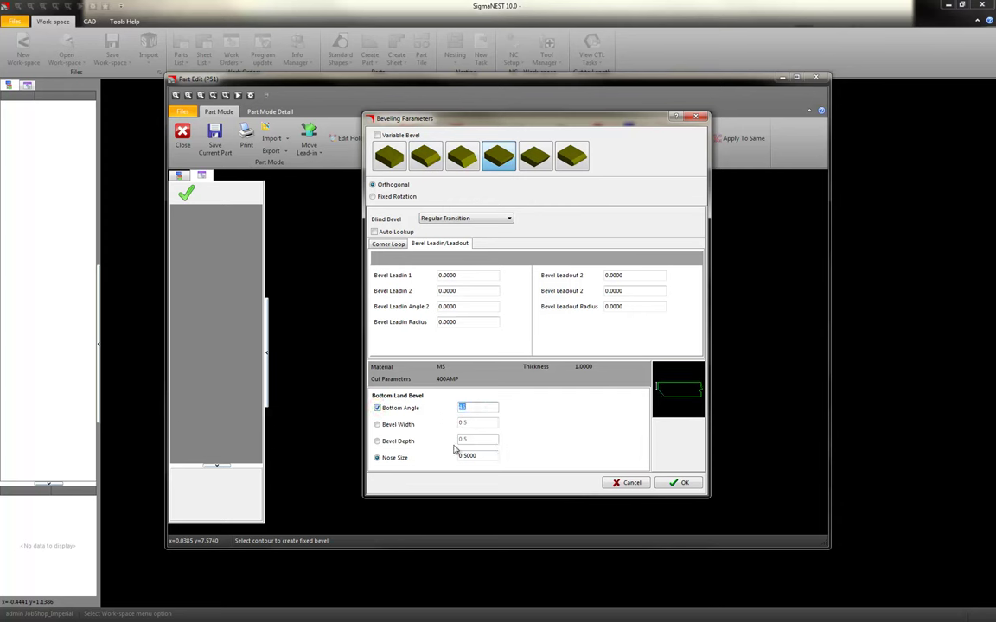
{"action": "left_click", "coordinate": [572, 160]}
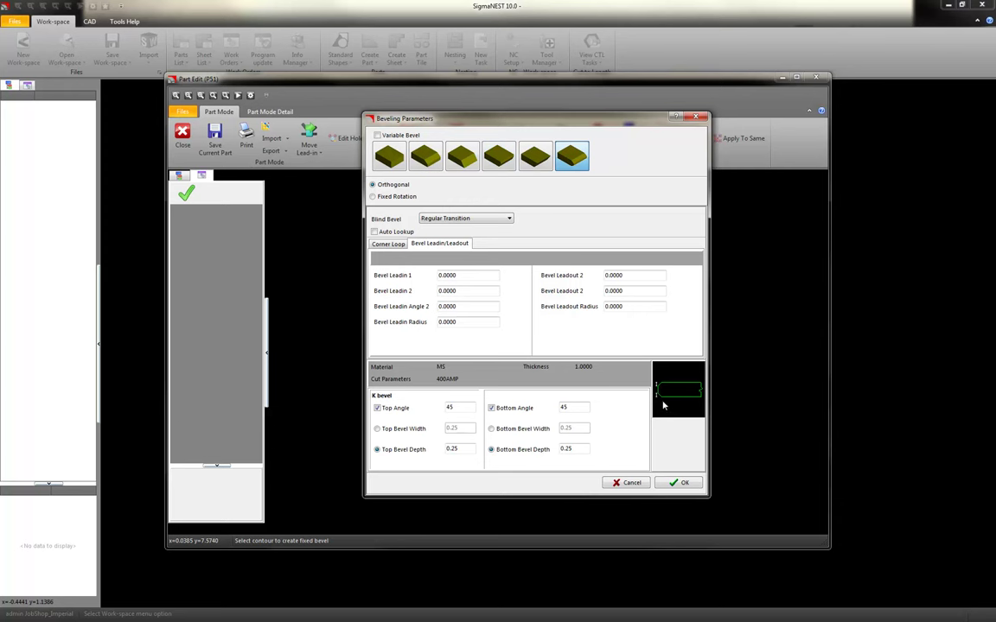
Step: Set the K bevel's top and bottom depths to 0.25 and apply it to the left edge
{"action": "double_click", "coordinate": [570, 449]}
{"action": "type", "text": ".5"}
{"action": "double_click", "coordinate": [465, 449]}
{"action": "key", "text": "BackSpace"}
{"action": "key", "text": "Return"}
{"action": "type", "text": ".25"}
{"action": "left_click", "coordinate": [572, 449]}
{"action": "key", "text": "BackSpace"}
{"action": "key", "text": "Return"}
{"action": "left_click", "coordinate": [681, 482]}
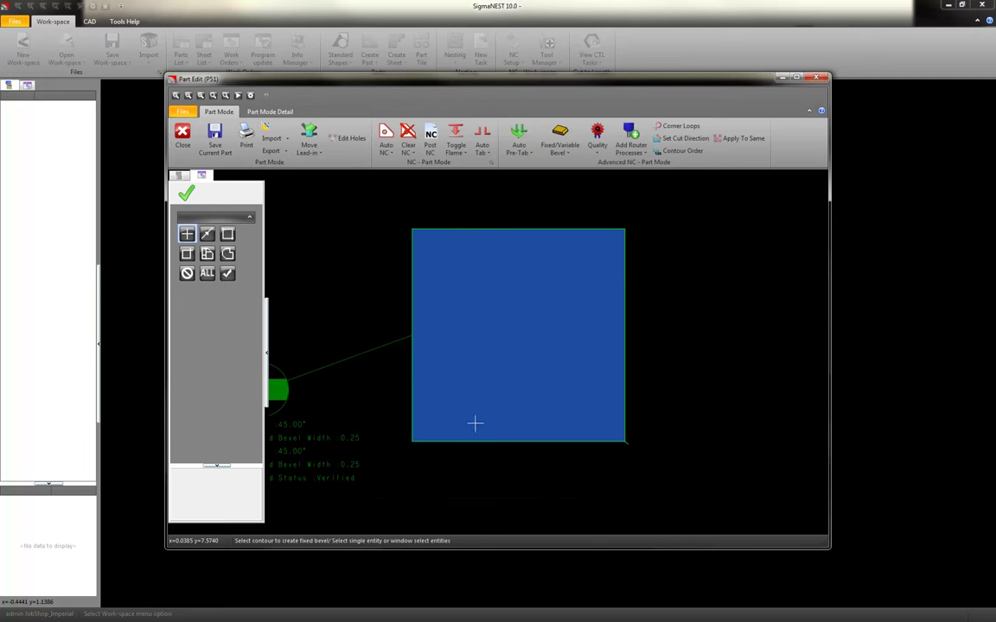
Step: Give the square's right edge a 45° top knife bevel
{"action": "scroll", "coordinate": [567, 397], "scroll_direction": "up", "scroll_amount": 1}
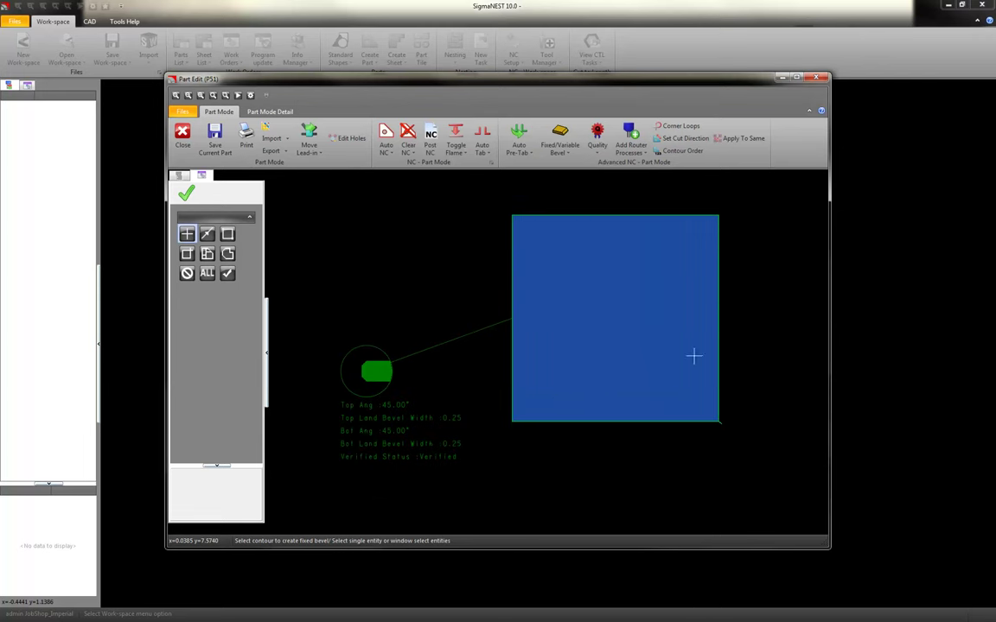
{"action": "left_click", "coordinate": [717, 324]}
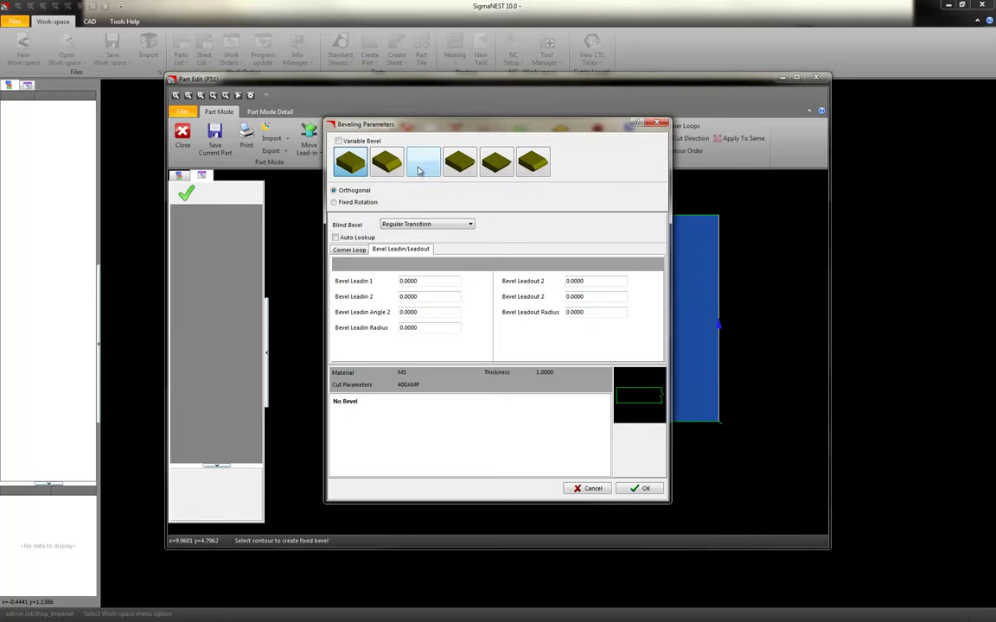
{"action": "left_click", "coordinate": [425, 164]}
{"action": "left_click", "coordinate": [632, 487]}
Step: Recentre the view on the beveled square and close Part Edit
{"action": "scroll", "coordinate": [649, 391], "scroll_direction": "down", "scroll_amount": 2}
{"action": "middle_click_drag", "start_coordinate": [650, 373], "coordinate": [560, 374]}
{"action": "scroll", "coordinate": [542, 366], "scroll_direction": "up", "scroll_amount": 1}
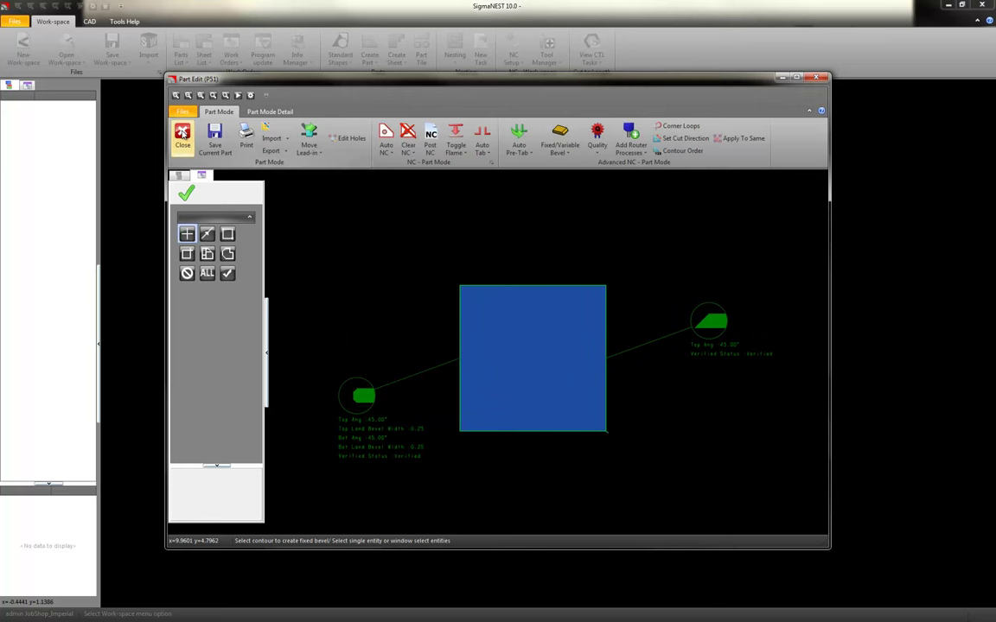
{"action": "left_click", "coordinate": [183, 132]}
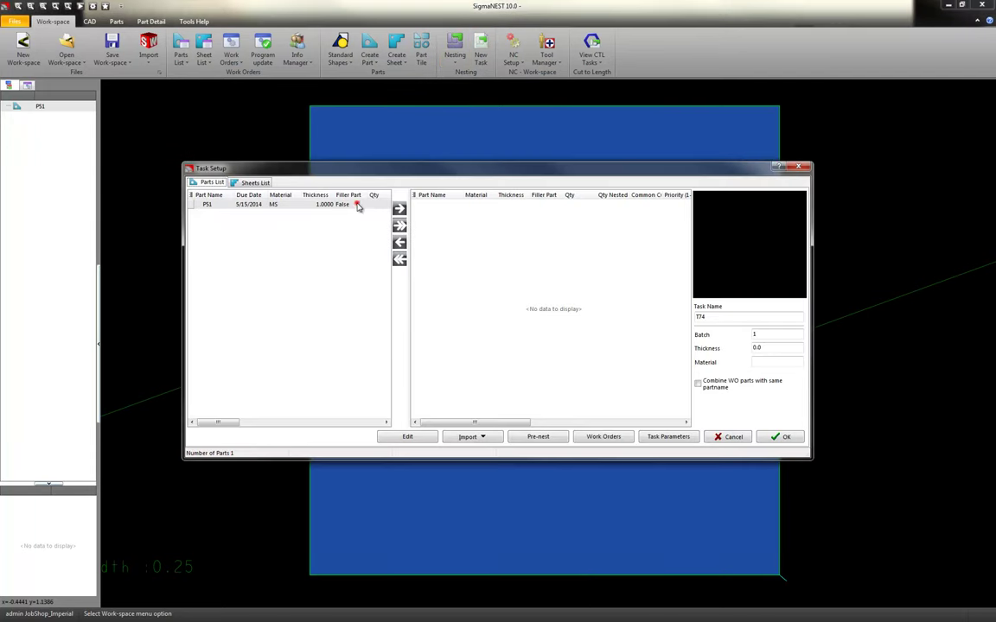
Step: Set up task T74 with PS1, machine NEW_MG_MPC2020_Global and Nest Bevels set to Yes
{"action": "left_click", "coordinate": [359, 205]}
{"action": "left_click", "coordinate": [399, 209]}
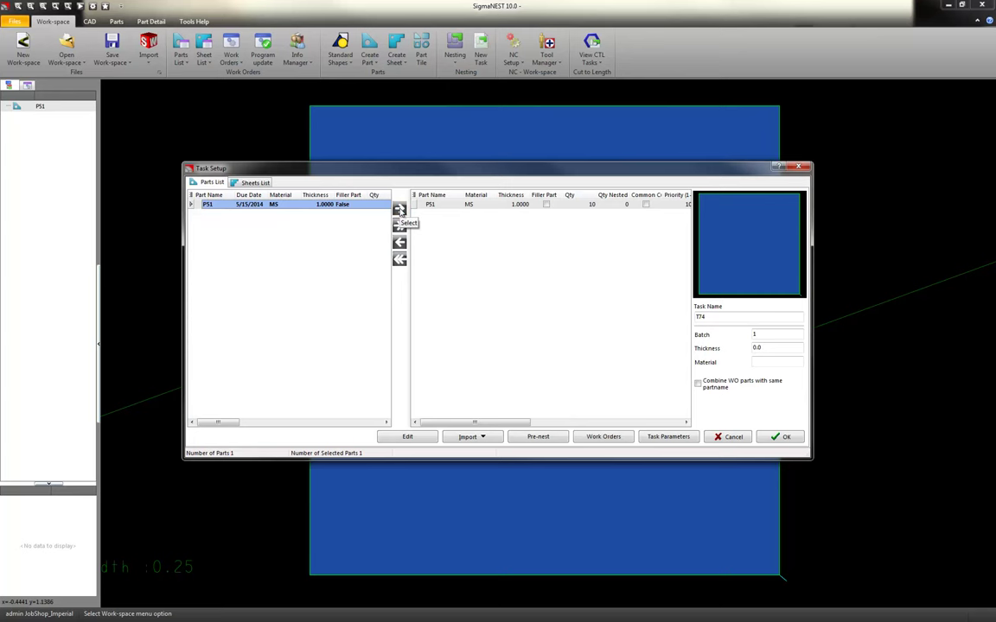
{"action": "left_click", "coordinate": [669, 438]}
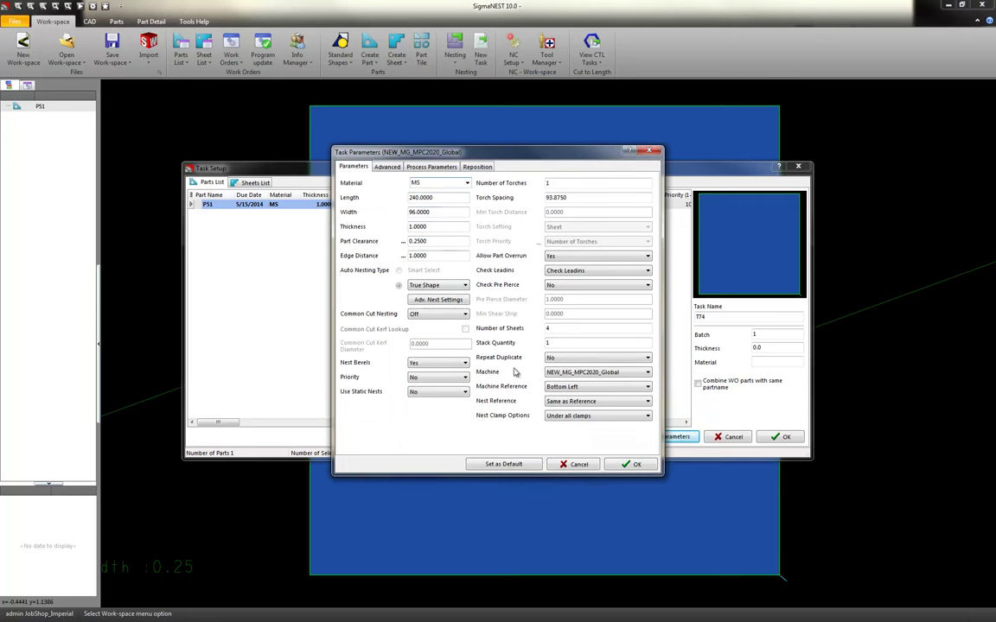
{"action": "left_click", "coordinate": [622, 373]}
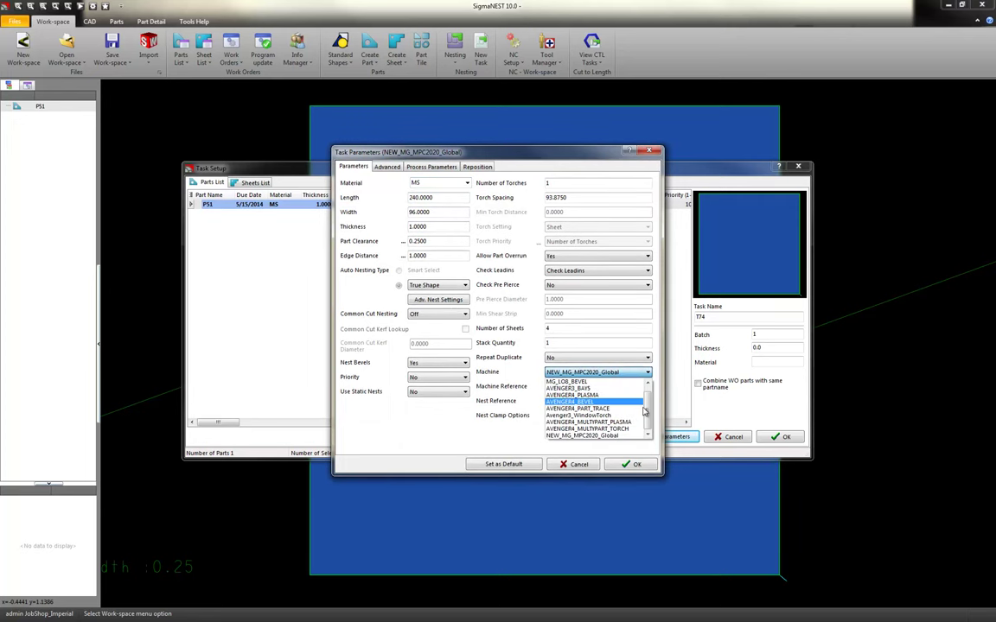
{"action": "left_click", "coordinate": [577, 436]}
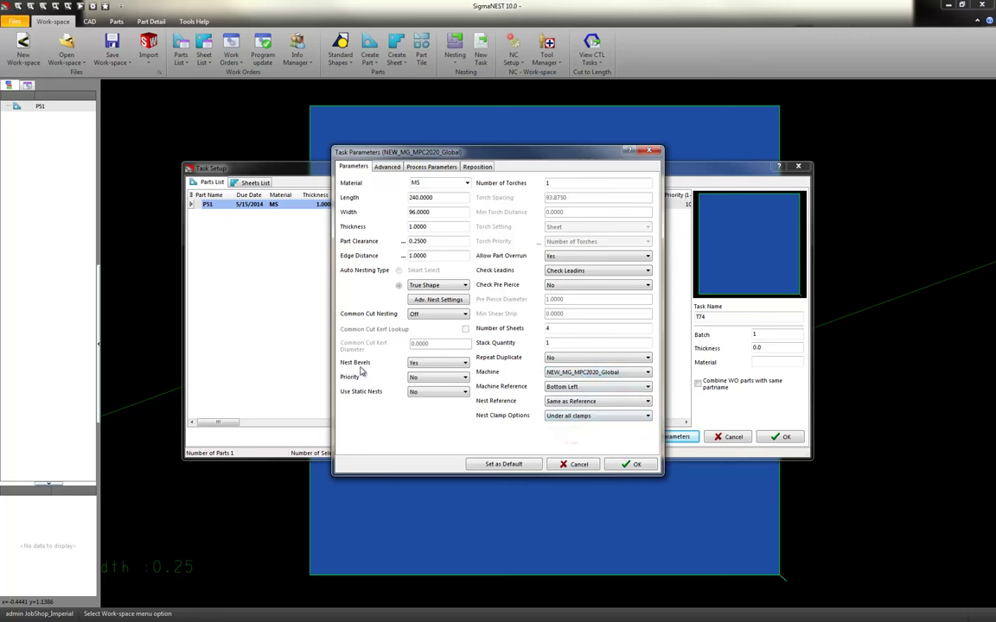
{"action": "left_click", "coordinate": [425, 363]}
{"action": "left_click", "coordinate": [417, 372]}
{"action": "left_click", "coordinate": [636, 466]}
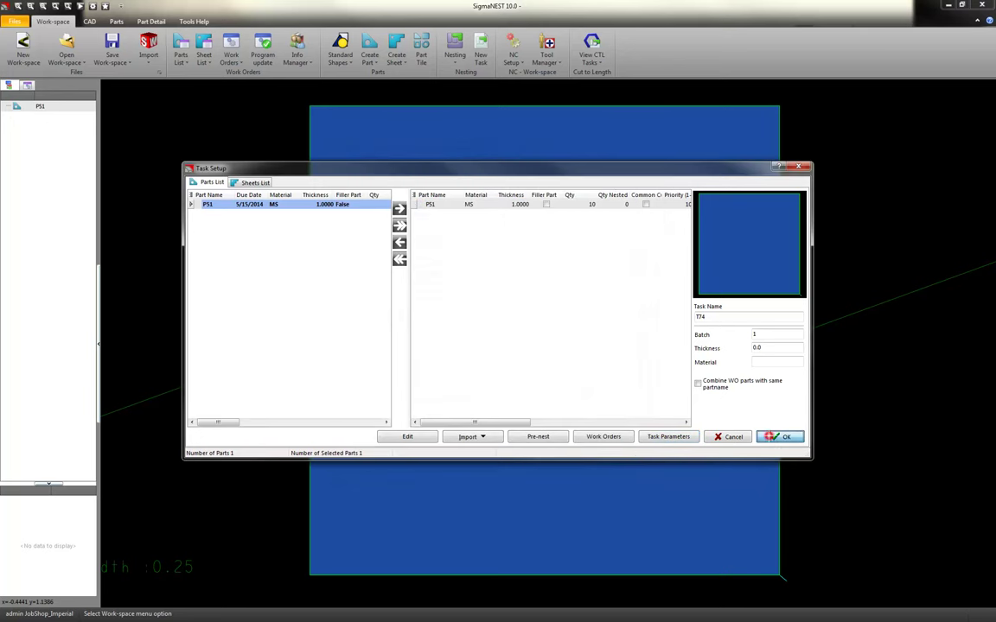
{"action": "left_click", "coordinate": [772, 436]}
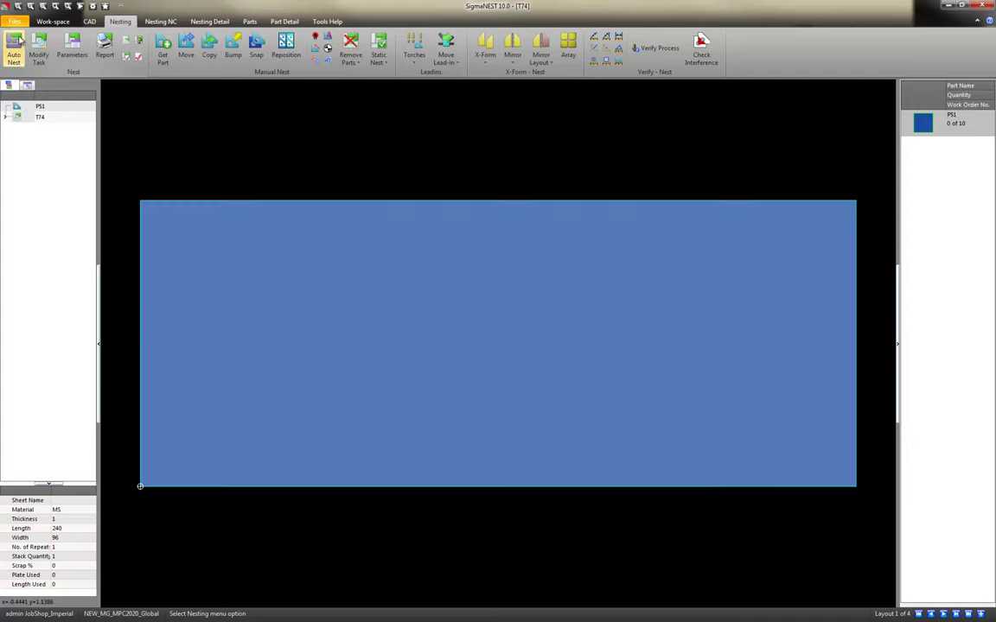
Step: Auto-nest the ten PS1 parts onto the 240 x 96 sheet, leaving 55.4914% scrap
{"action": "left_click", "coordinate": [14, 43]}
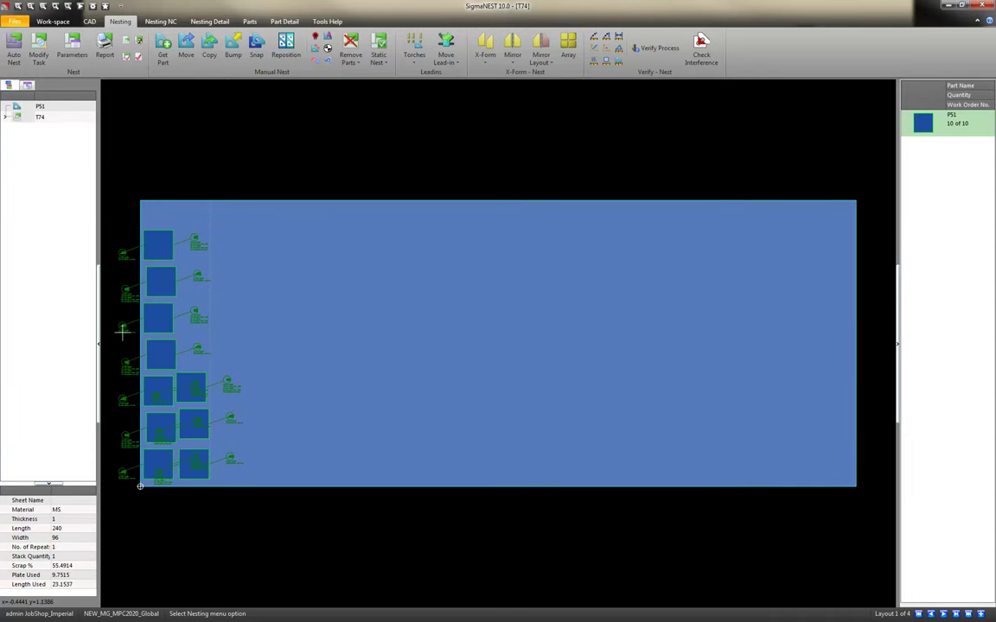
{"action": "scroll", "coordinate": [122, 328], "scroll_direction": "up", "scroll_amount": 2}
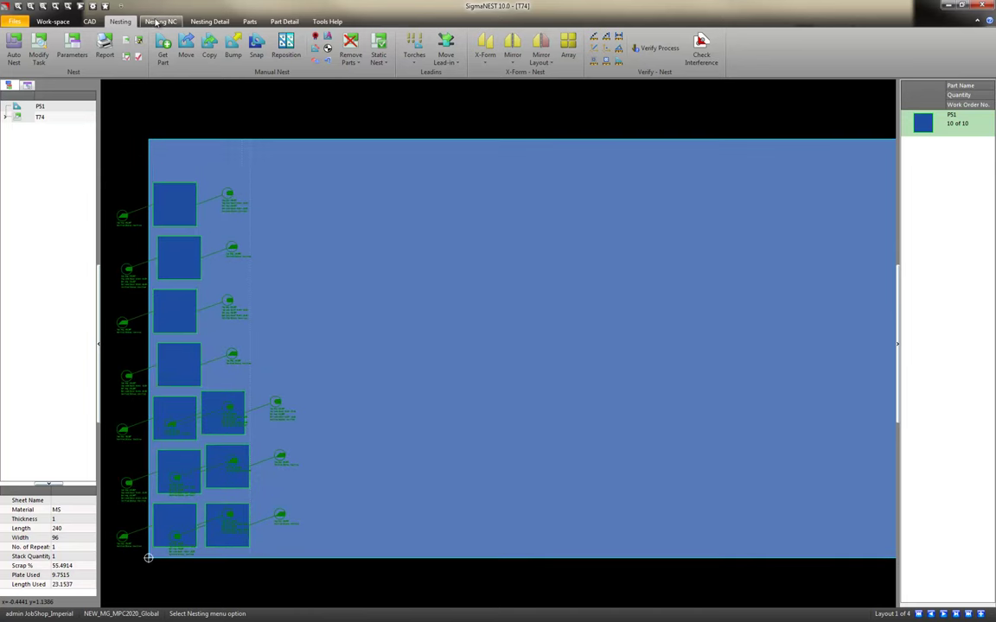
{"action": "left_click", "coordinate": [156, 22]}
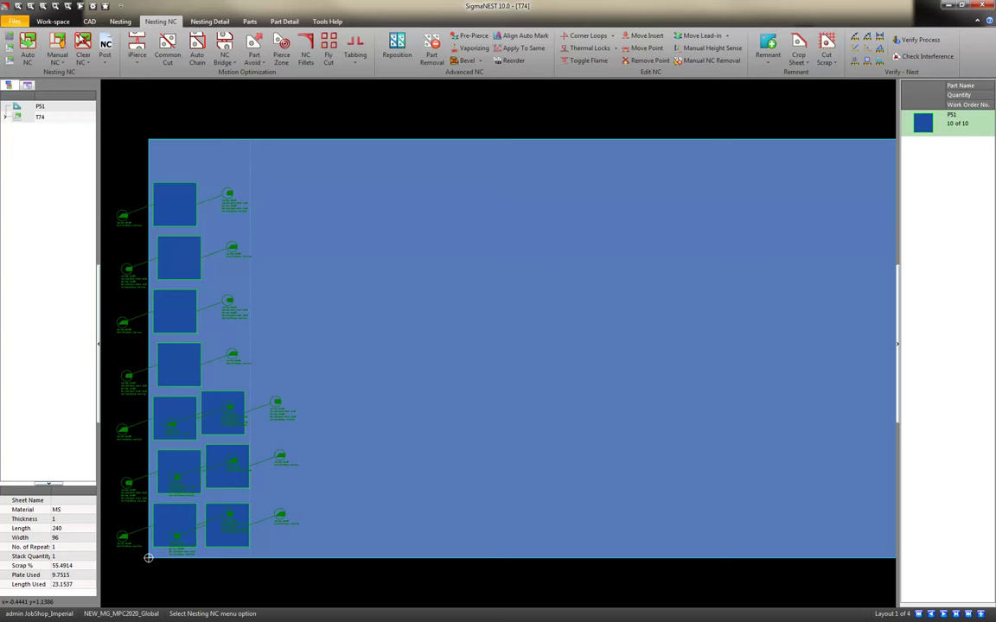
Step: Run Auto NC with default settings, then pan and zoom to inspect each part's lead-ins
{"action": "left_click", "coordinate": [29, 45]}
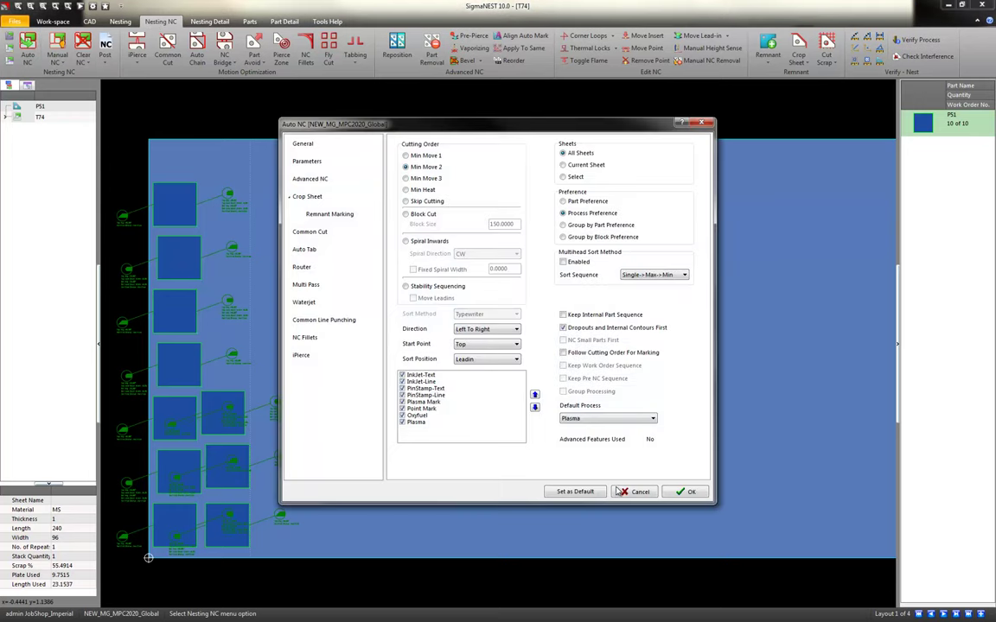
{"action": "left_click", "coordinate": [683, 492]}
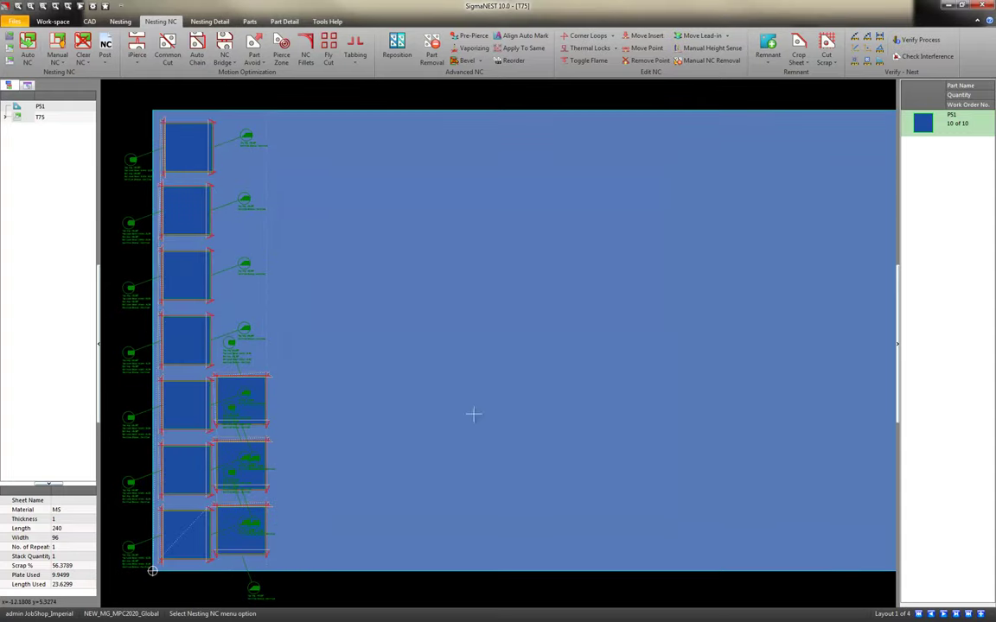
{"action": "scroll", "coordinate": [173, 317], "scroll_direction": "up", "scroll_amount": 4}
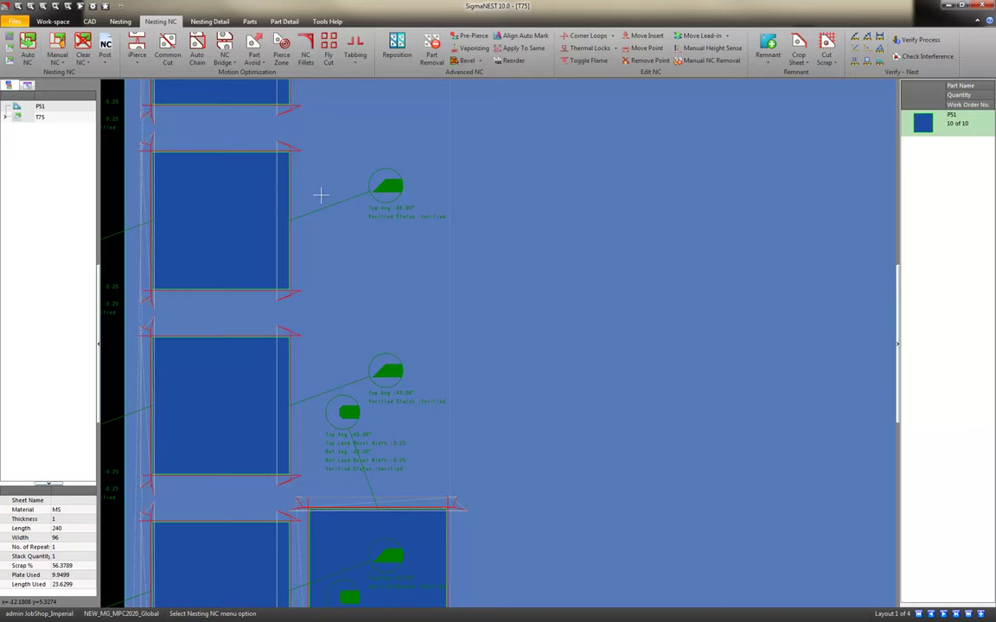
{"action": "scroll", "coordinate": [322, 196], "scroll_direction": "down", "scroll_amount": 4}
{"action": "middle_click_drag", "start_coordinate": [323, 193], "coordinate": [265, 260]}
{"action": "scroll", "coordinate": [265, 261], "scroll_direction": "up", "scroll_amount": 1}
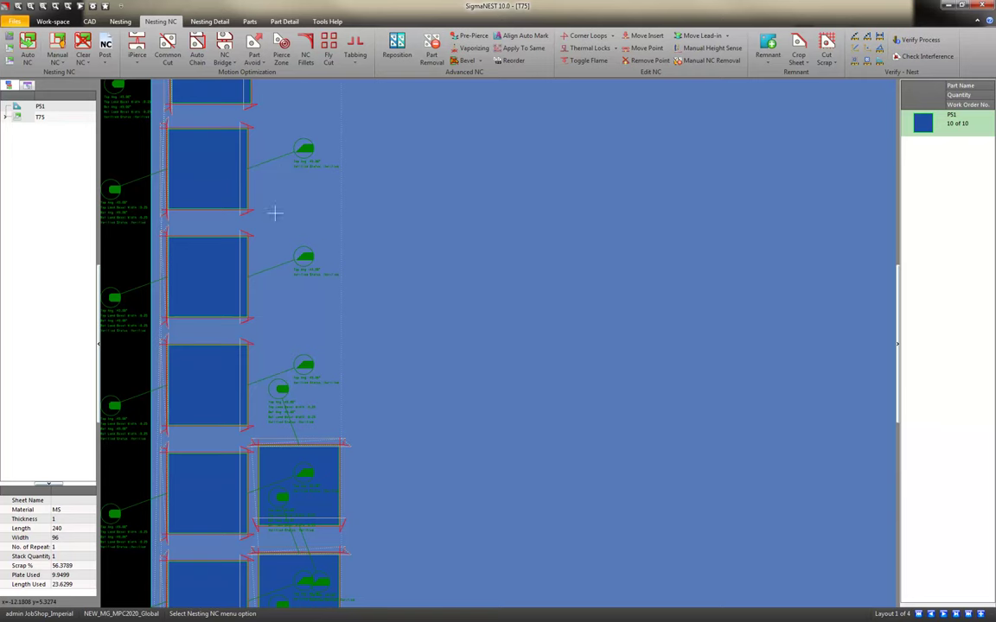
{"action": "scroll", "coordinate": [268, 190], "scroll_direction": "down", "scroll_amount": 2}
{"action": "middle_click_drag", "start_coordinate": [262, 220], "coordinate": [237, 256]}
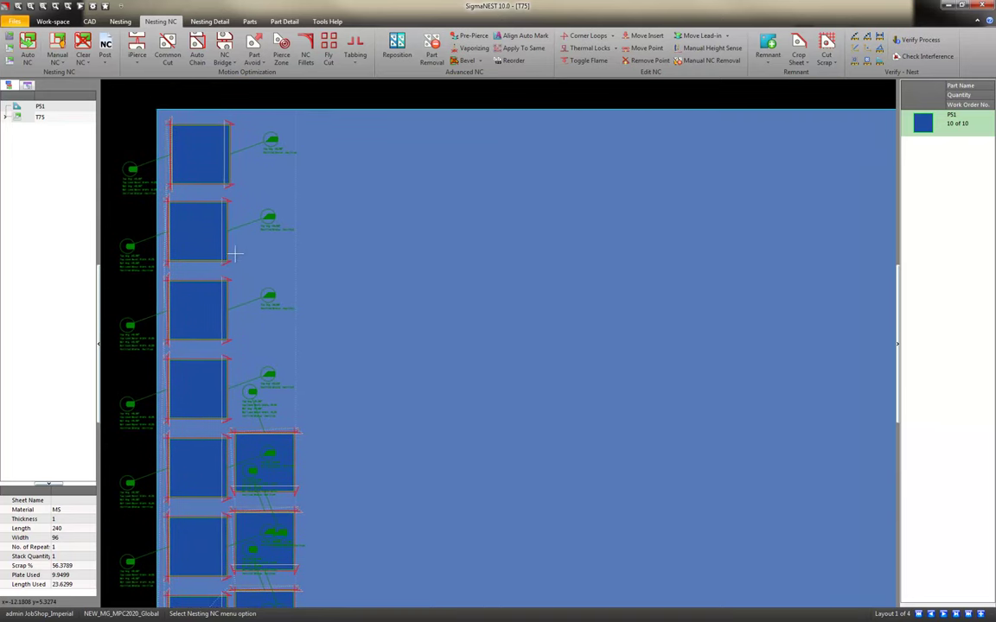
{"action": "left_click", "coordinate": [79, 6]}
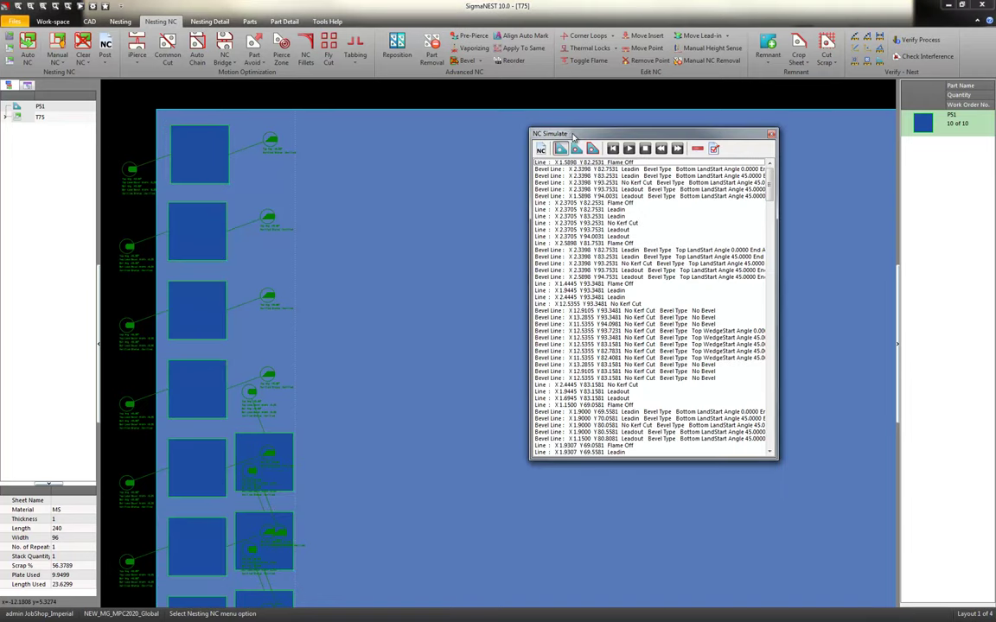
{"action": "left_click_drag", "start_coordinate": [572, 134], "coordinate": [422, 136]}
{"action": "left_click", "coordinate": [421, 191]}
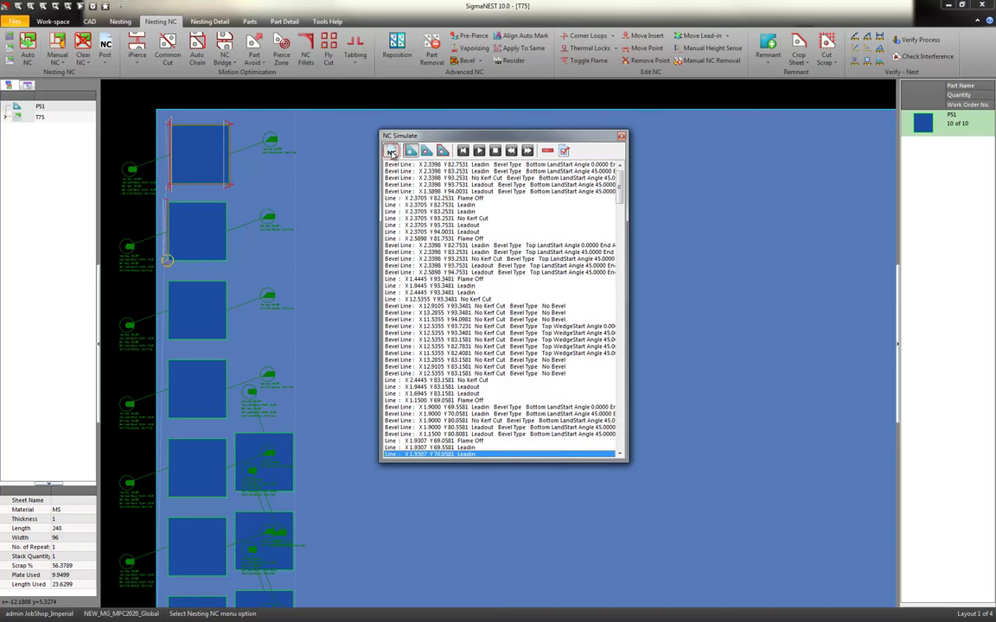
{"action": "left_click", "coordinate": [391, 153]}
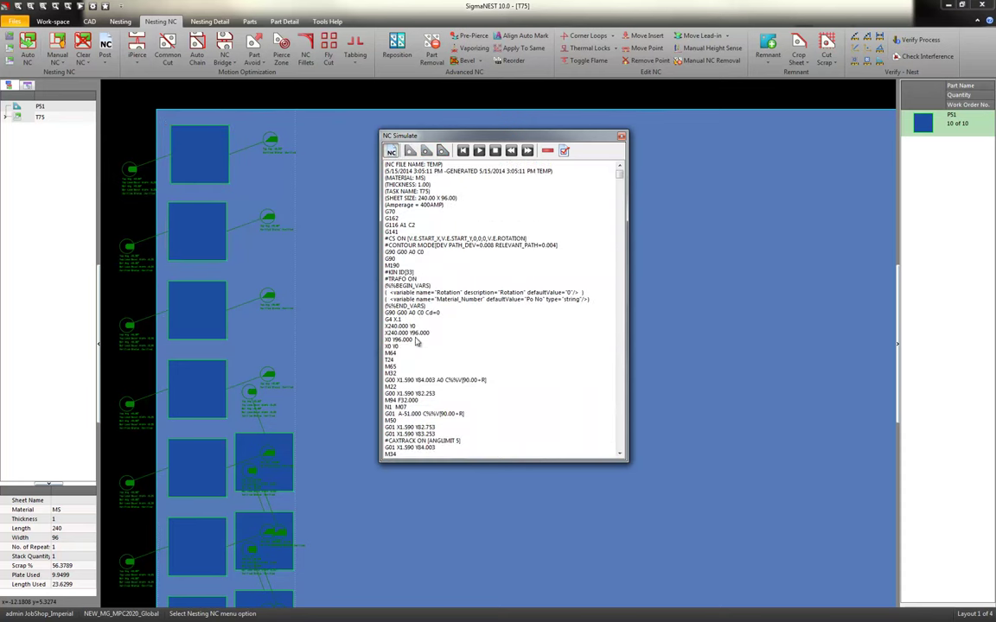
{"action": "left_click", "coordinate": [419, 340]}
{"action": "left_click", "coordinate": [418, 407]}
{"action": "scroll", "coordinate": [419, 412], "scroll_direction": "down", "scroll_amount": 5}
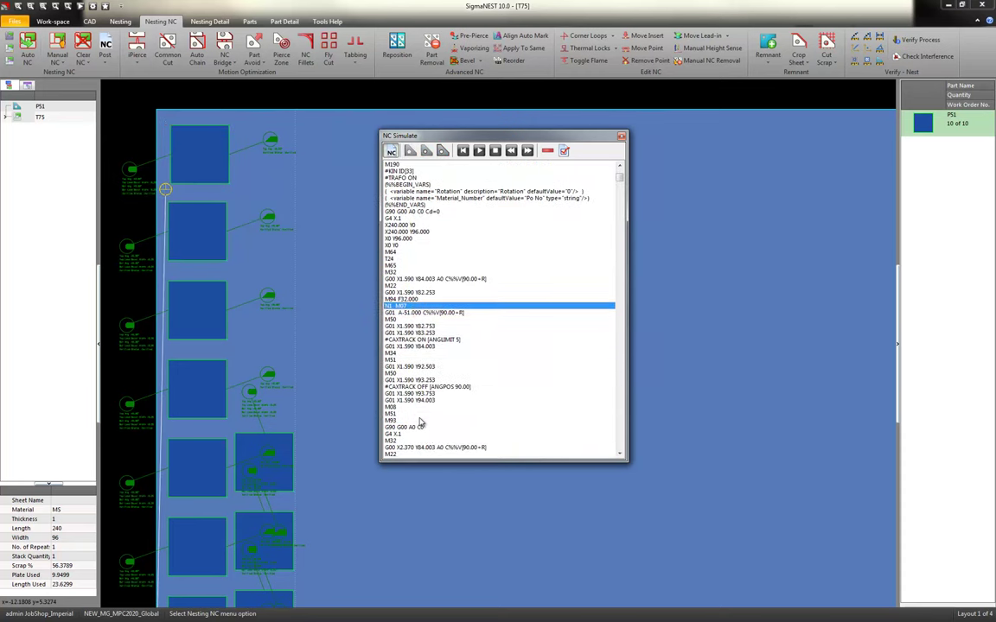
{"action": "left_click", "coordinate": [415, 414]}
{"action": "left_click", "coordinate": [425, 441]}
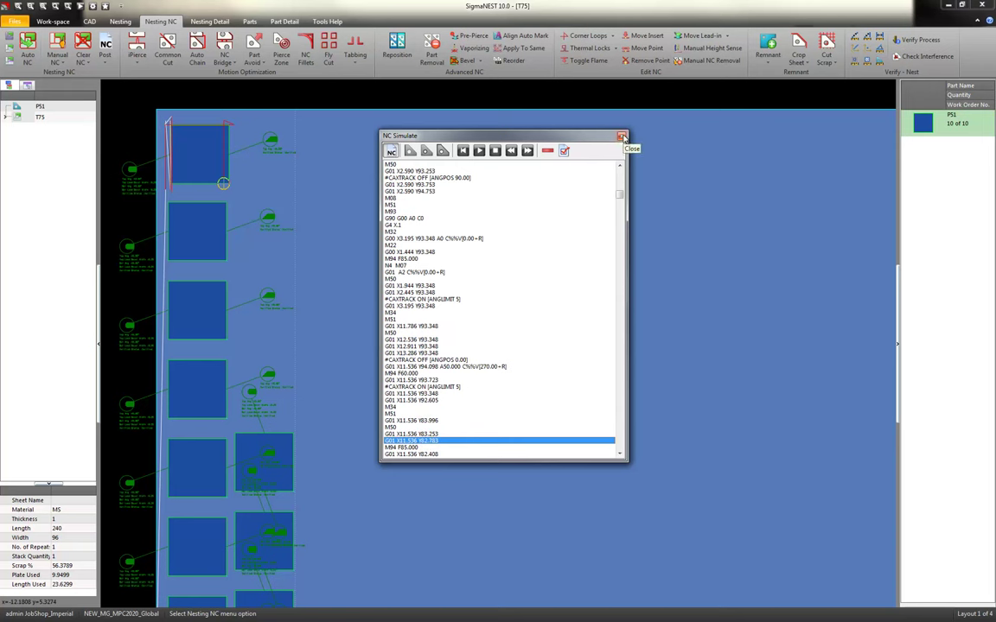
{"action": "left_click", "coordinate": [623, 136]}
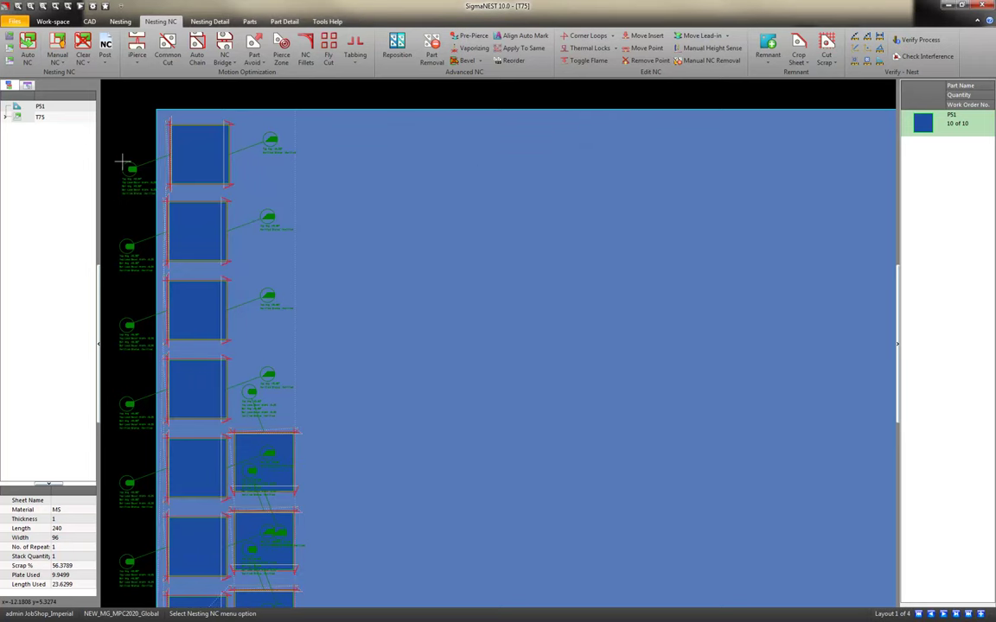
{"action": "scroll", "coordinate": [121, 163], "scroll_direction": "up", "scroll_amount": 1}
{"action": "scroll", "coordinate": [122, 163], "scroll_direction": "up", "scroll_amount": 4}
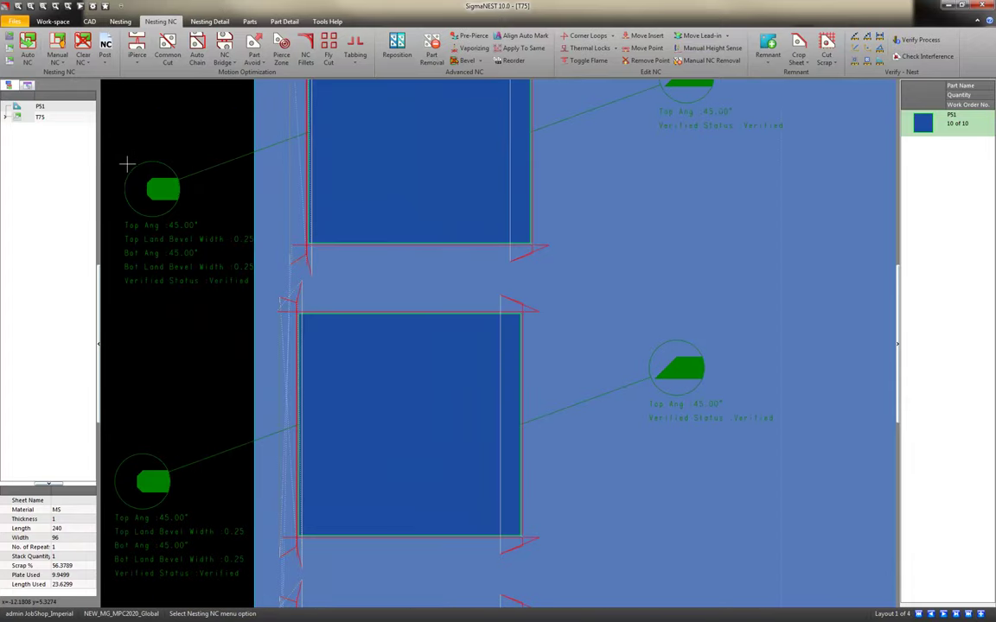
{"action": "scroll", "coordinate": [130, 162], "scroll_direction": "up", "scroll_amount": 3}
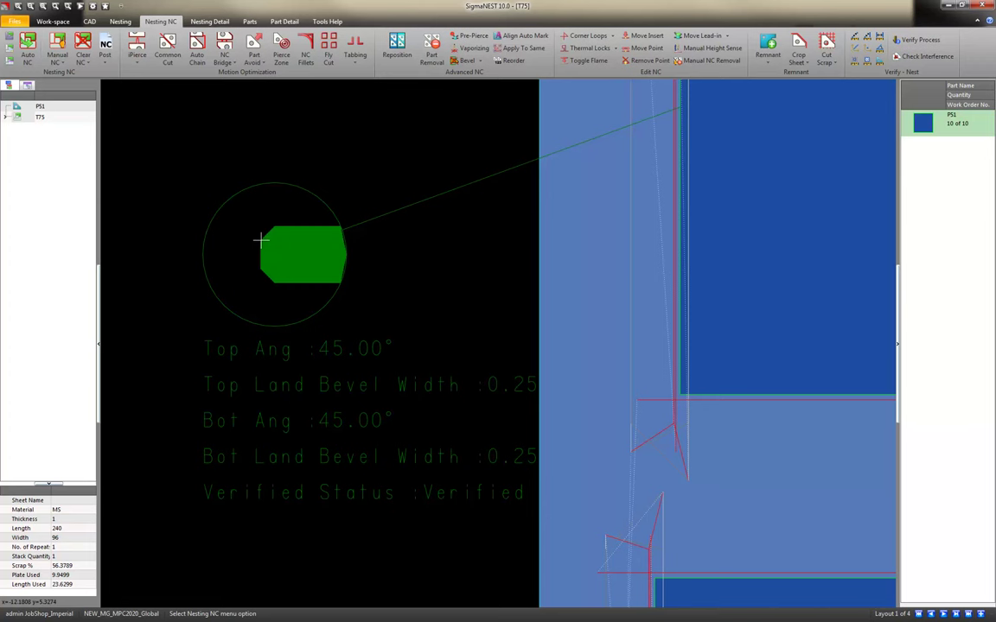
Step: Clear the nested layout by starting a new, empty work-space and confirming the clear
{"action": "scroll", "coordinate": [303, 244], "scroll_direction": "down", "scroll_amount": 2}
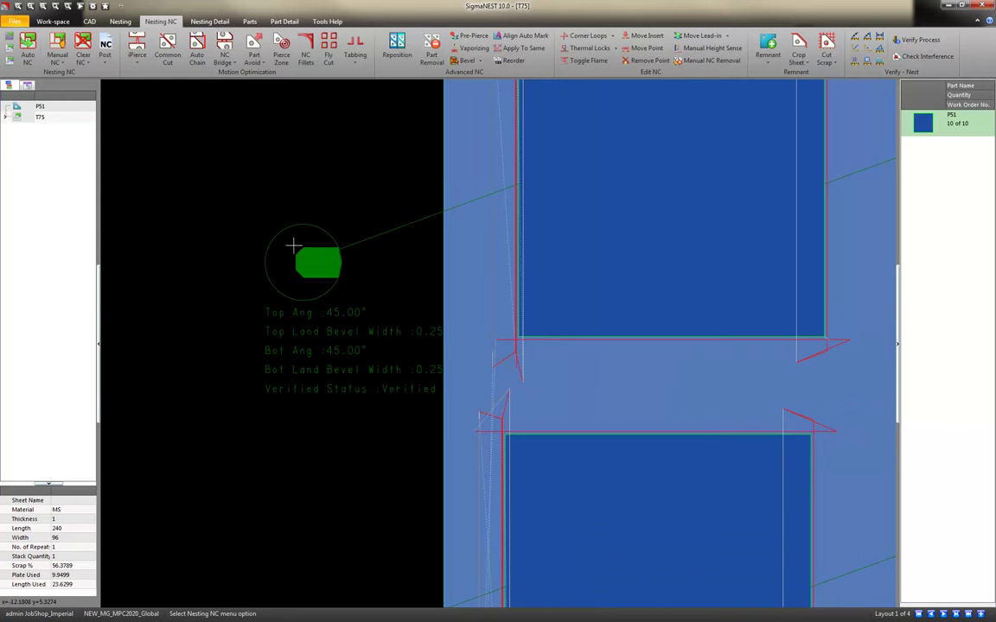
{"action": "scroll", "coordinate": [424, 295], "scroll_direction": "down", "scroll_amount": 1}
{"action": "scroll", "coordinate": [423, 295], "scroll_direction": "down", "scroll_amount": 1}
{"action": "scroll", "coordinate": [556, 271], "scroll_direction": "down", "scroll_amount": 1}
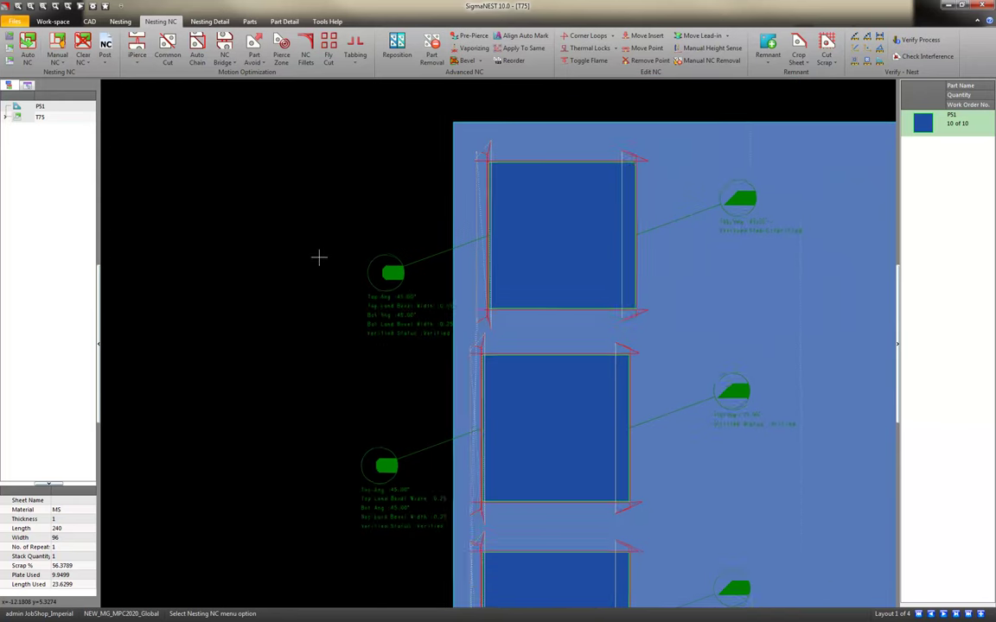
{"action": "scroll", "coordinate": [318, 258], "scroll_direction": "down", "scroll_amount": 1}
{"action": "scroll", "coordinate": [495, 351], "scroll_direction": "down", "scroll_amount": 1}
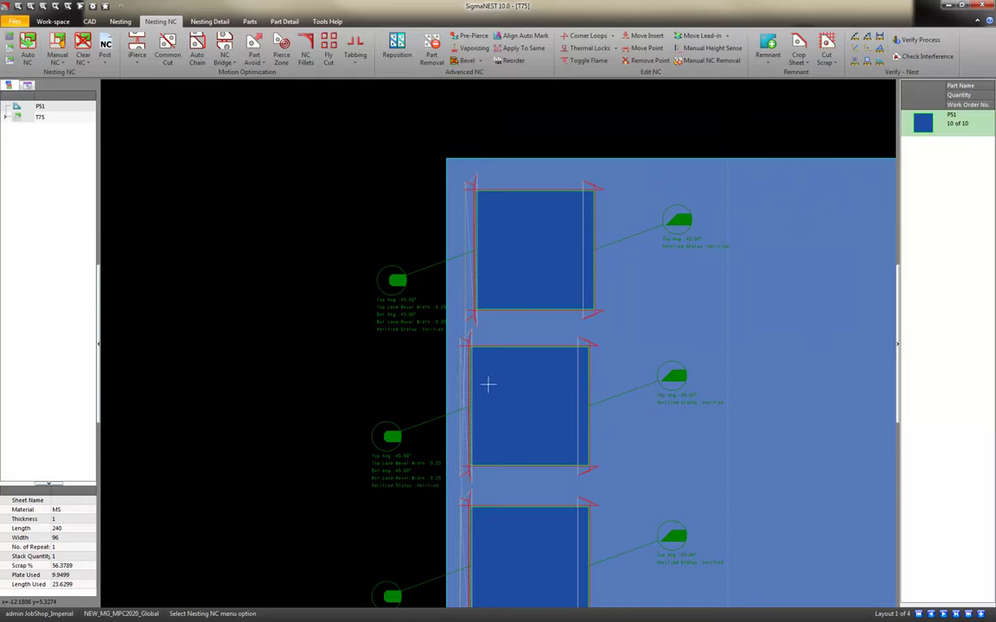
{"action": "middle_click_drag", "start_coordinate": [468, 380], "coordinate": [326, 350]}
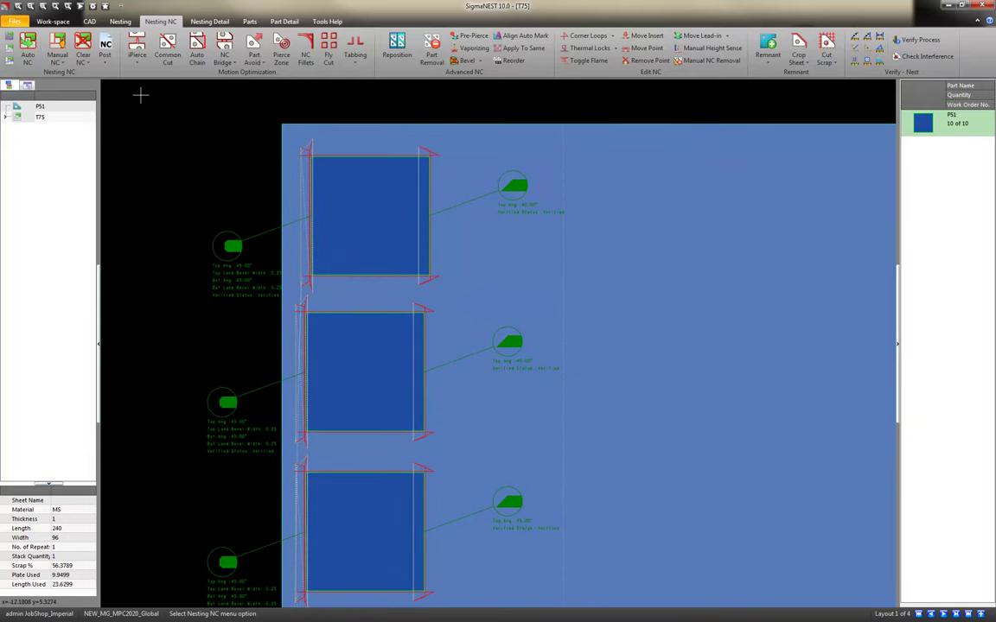
{"action": "left_click", "coordinate": [54, 20]}
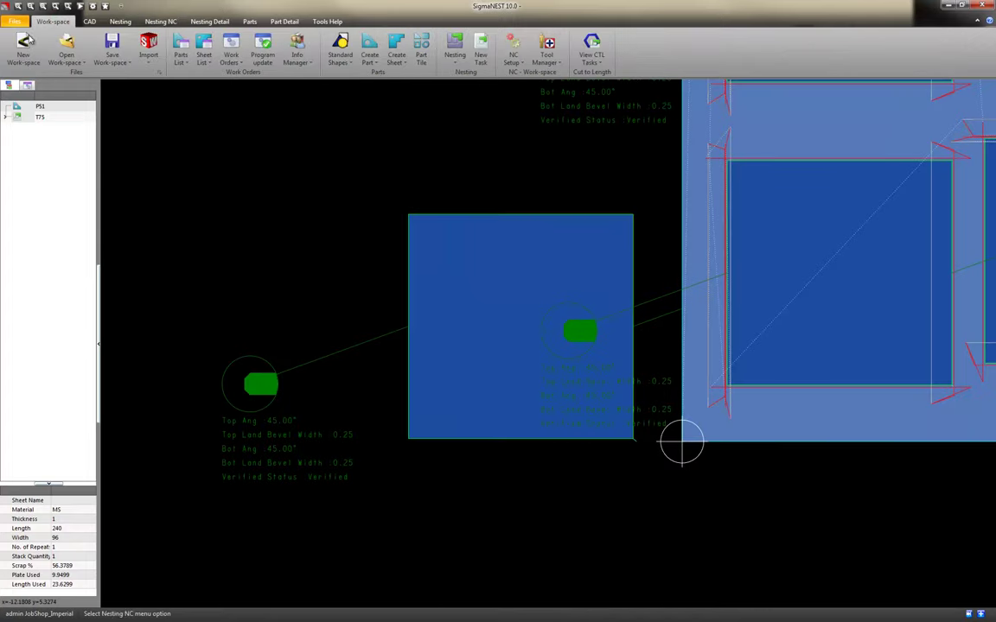
{"action": "left_click", "coordinate": [23, 45]}
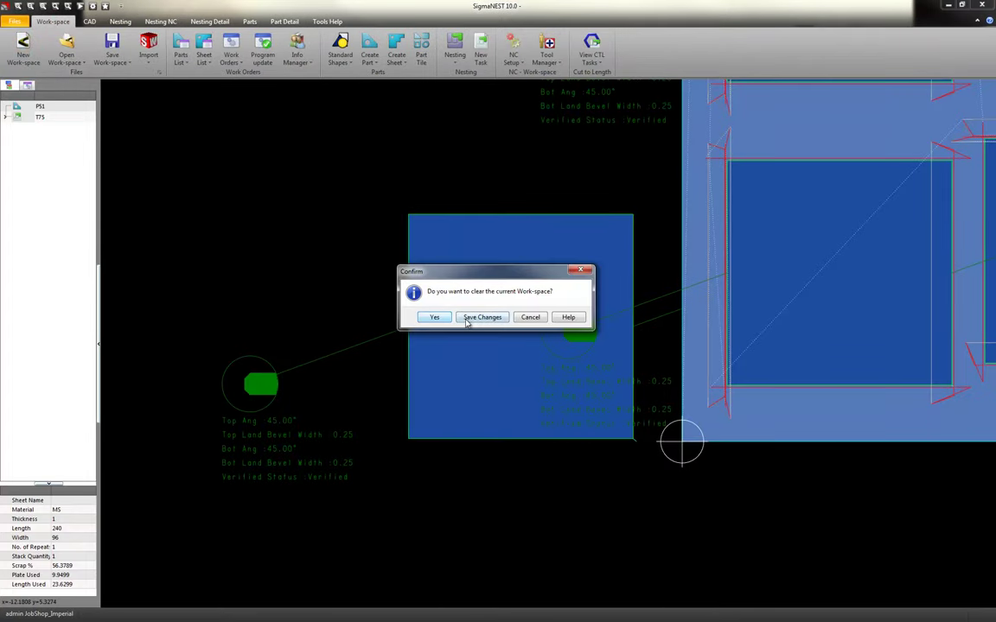
{"action": "left_click", "coordinate": [434, 317]}
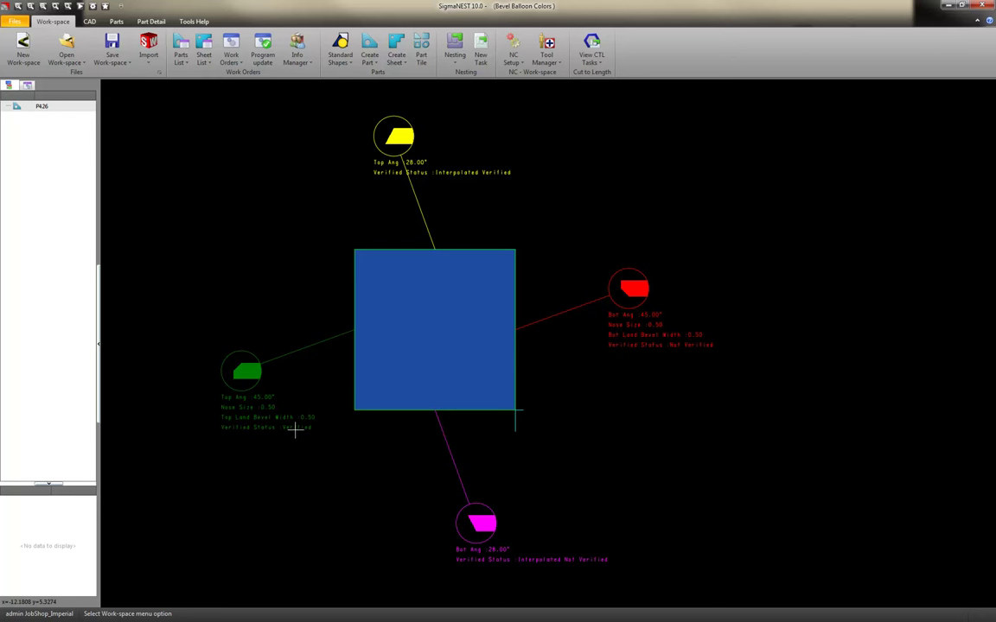
Step: Open the 400AMP Bevel Lookup table for machine NEW_MG_MPC2020_Global in Technology Setup
{"action": "left_click", "coordinate": [191, 22]}
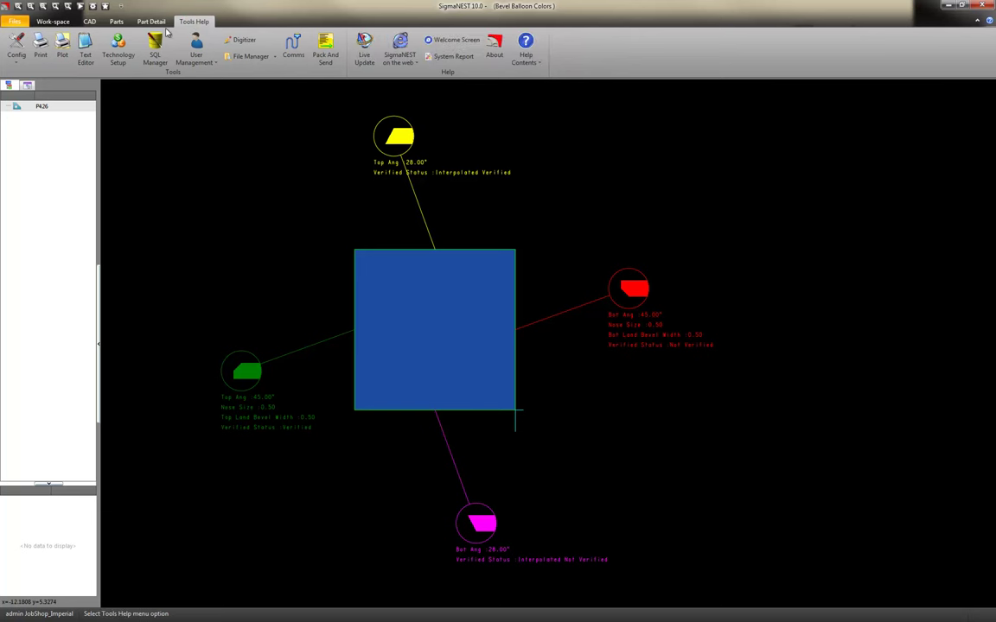
{"action": "left_click", "coordinate": [118, 49]}
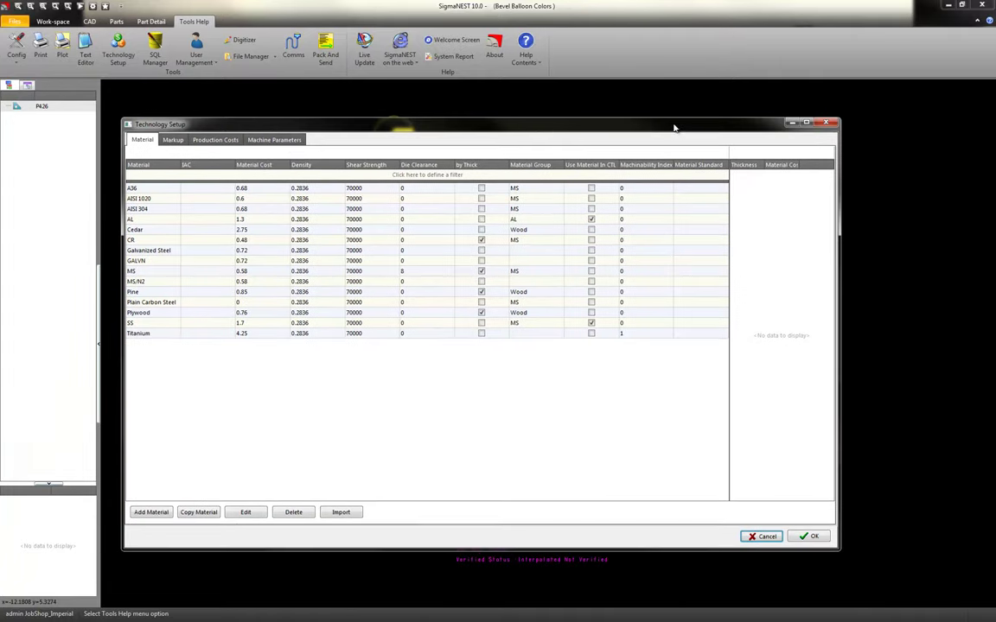
{"action": "left_click", "coordinate": [252, 140]}
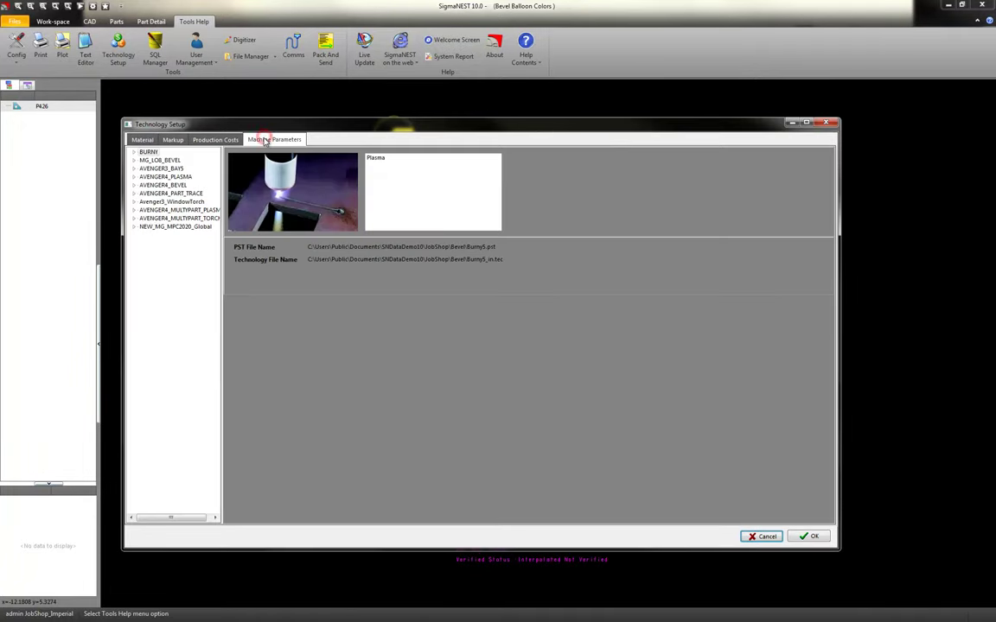
{"action": "left_click", "coordinate": [134, 228]}
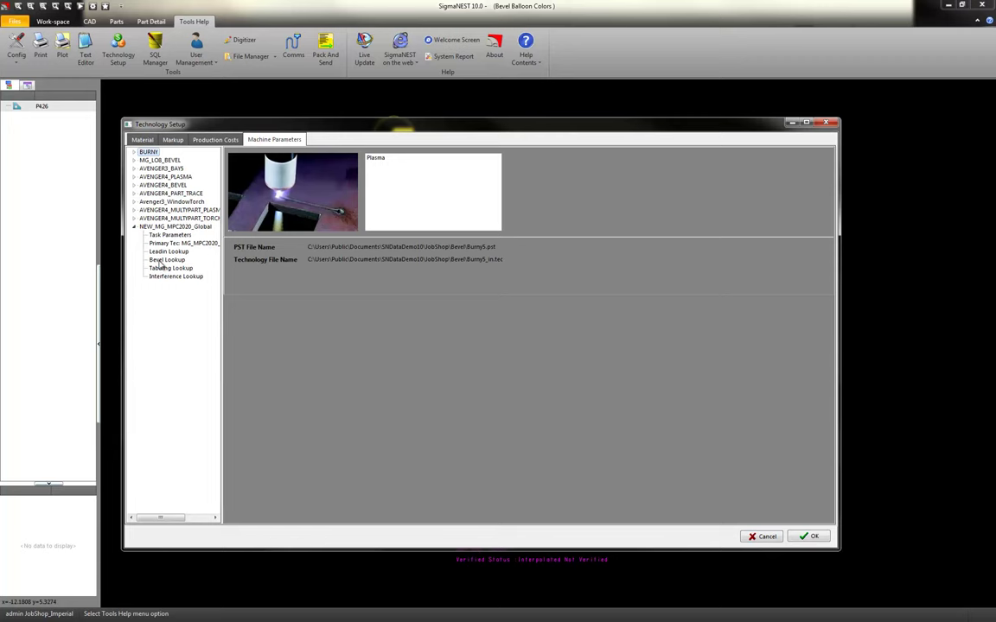
{"action": "left_click", "coordinate": [160, 261]}
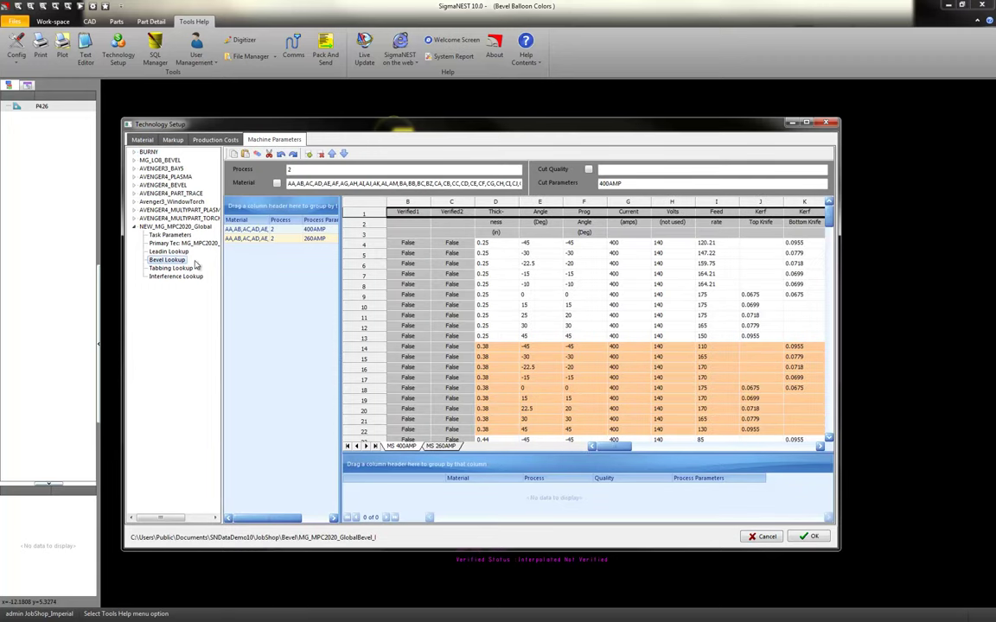
{"action": "left_click", "coordinate": [285, 231]}
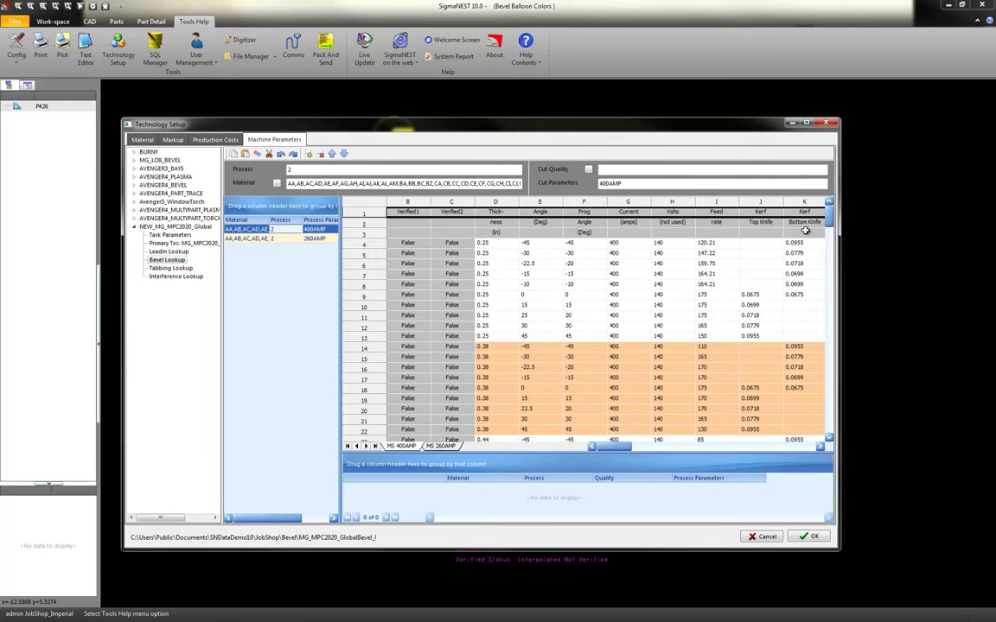
Step: Check row 129's 35° entry, setting prog angle 38 and feed rate 42
{"action": "left_click_drag", "start_coordinate": [828, 216], "coordinate": [831, 336]}
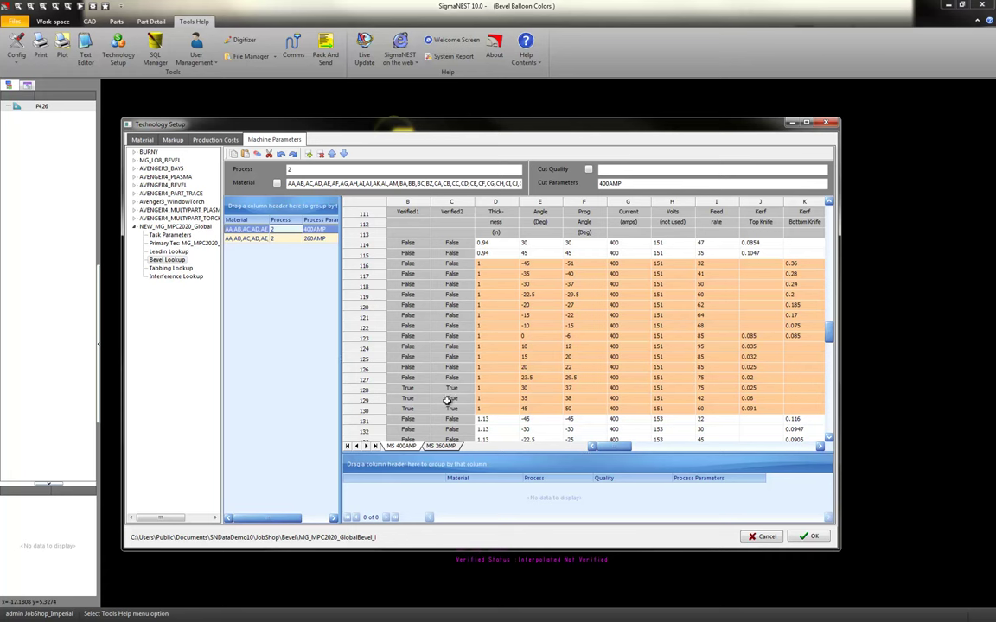
{"action": "left_click", "coordinate": [529, 398]}
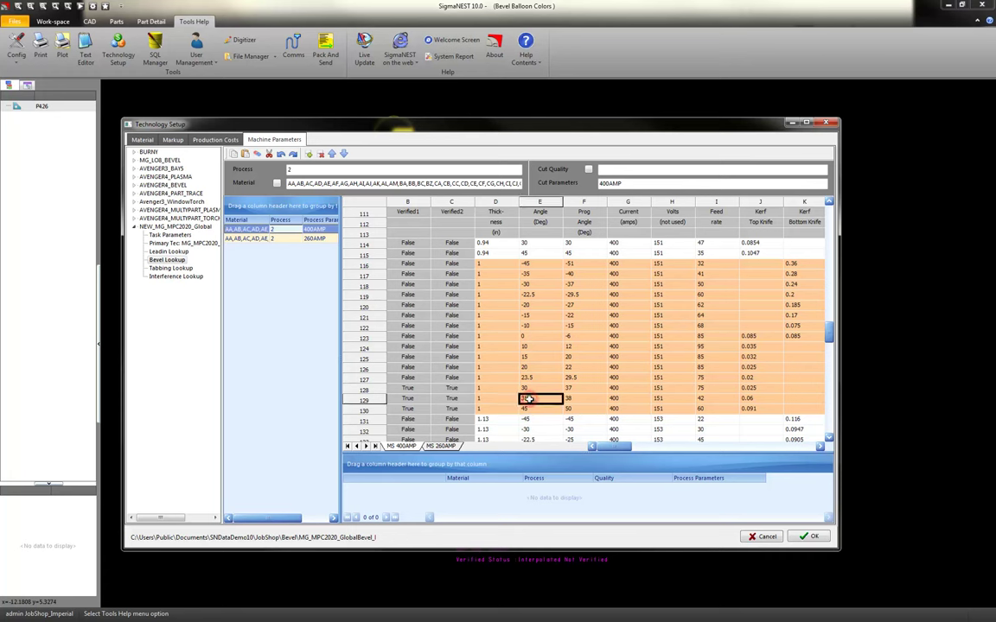
{"action": "left_click", "coordinate": [749, 399]}
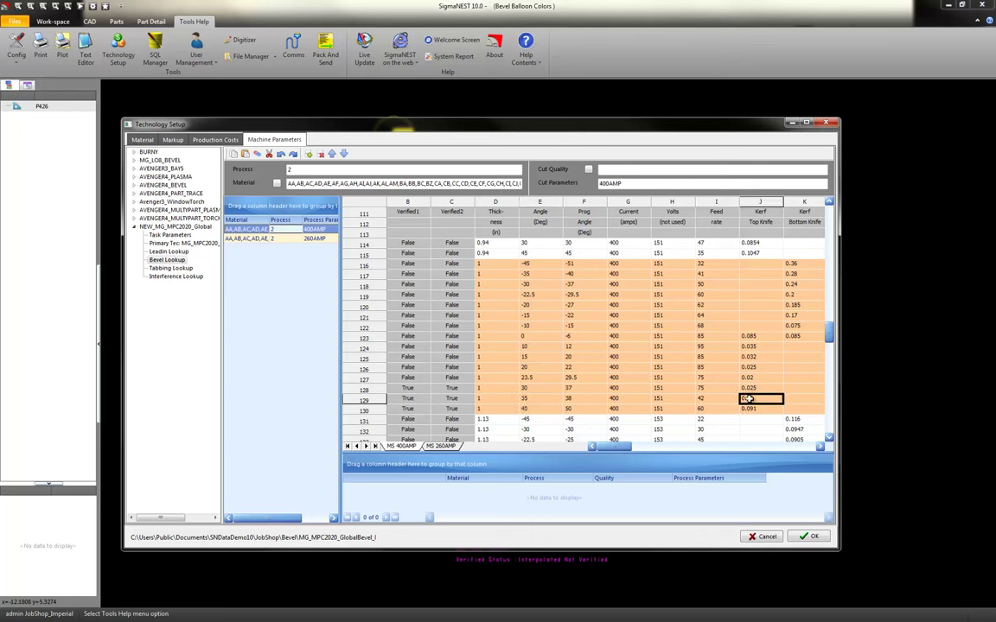
{"action": "double_click", "coordinate": [579, 399]}
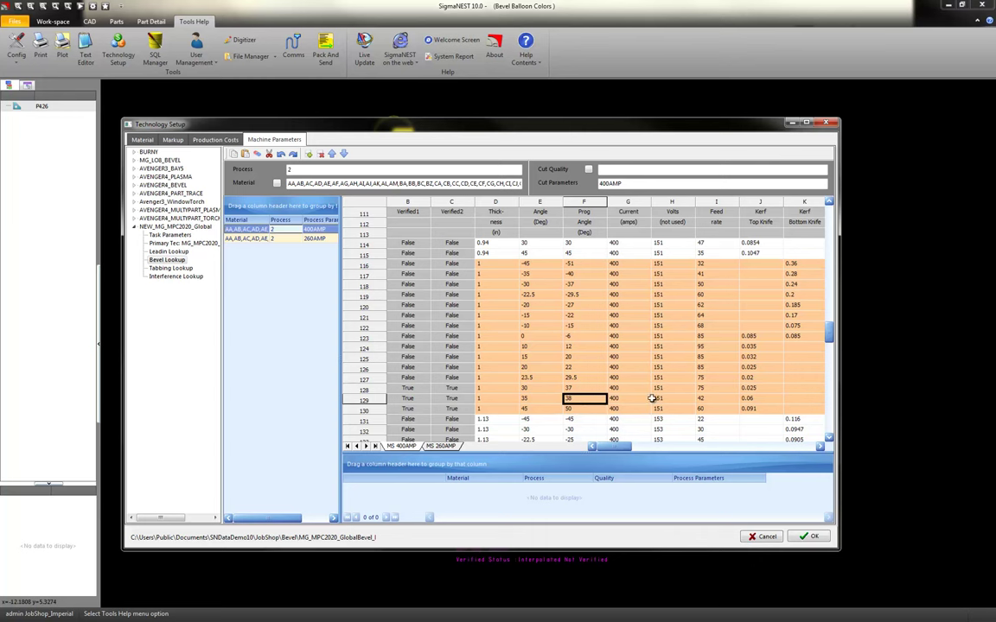
{"action": "double_click", "coordinate": [710, 399]}
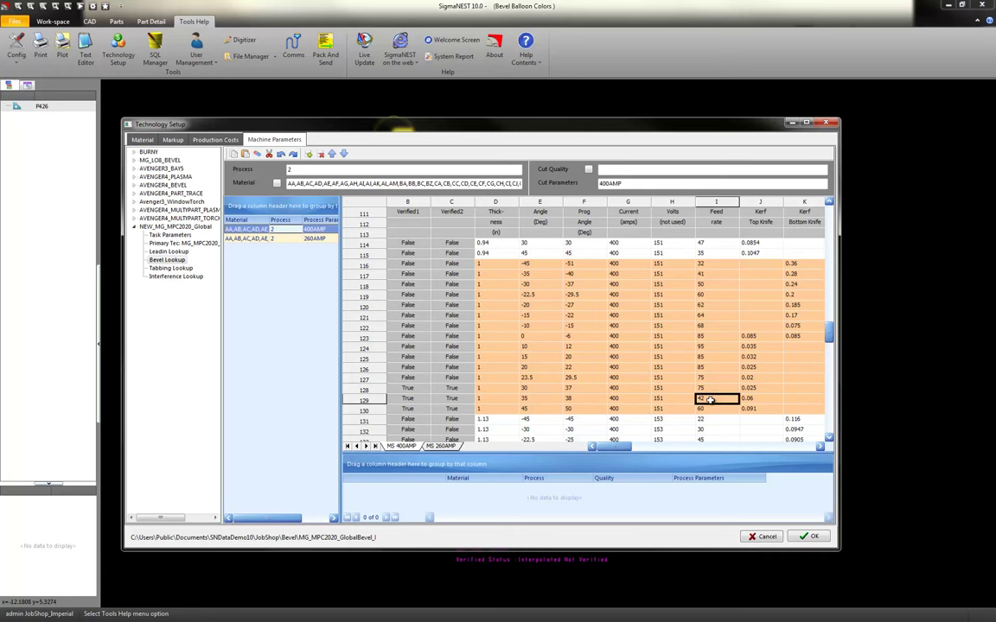
{"action": "left_click", "coordinate": [410, 399]}
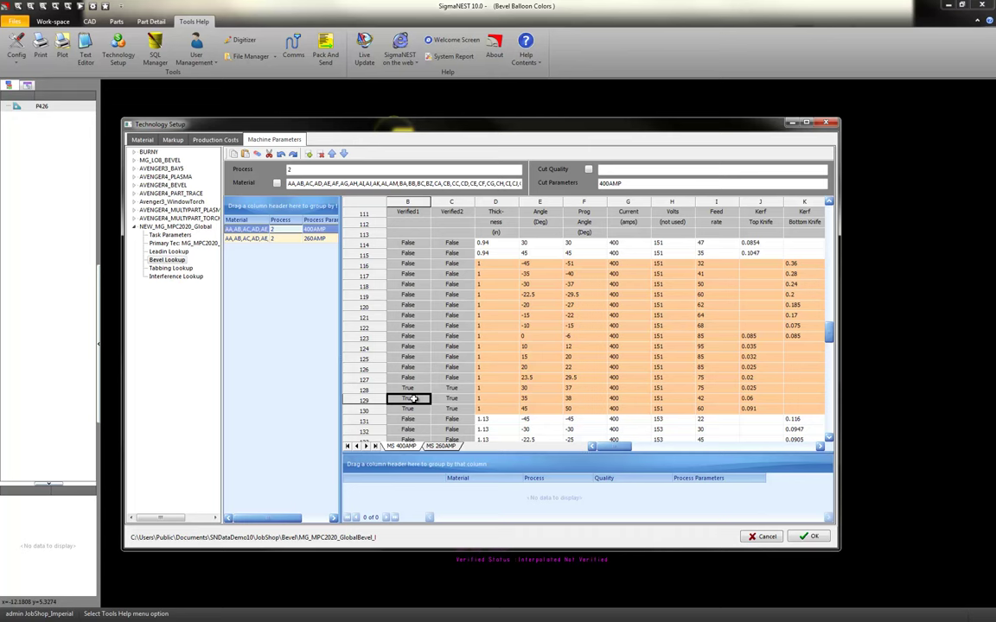
Step: Save and close Technology Setup, then zoom in on P426's yellow Top Ang 28.00° balloon
{"action": "left_click", "coordinate": [811, 537]}
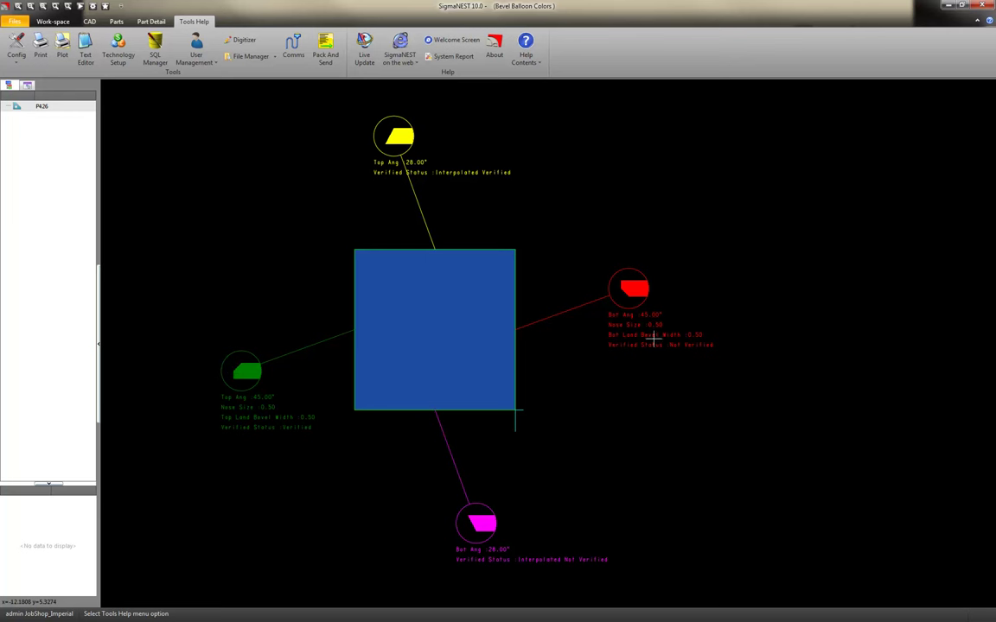
{"action": "scroll", "coordinate": [680, 345], "scroll_direction": "up", "scroll_amount": 1}
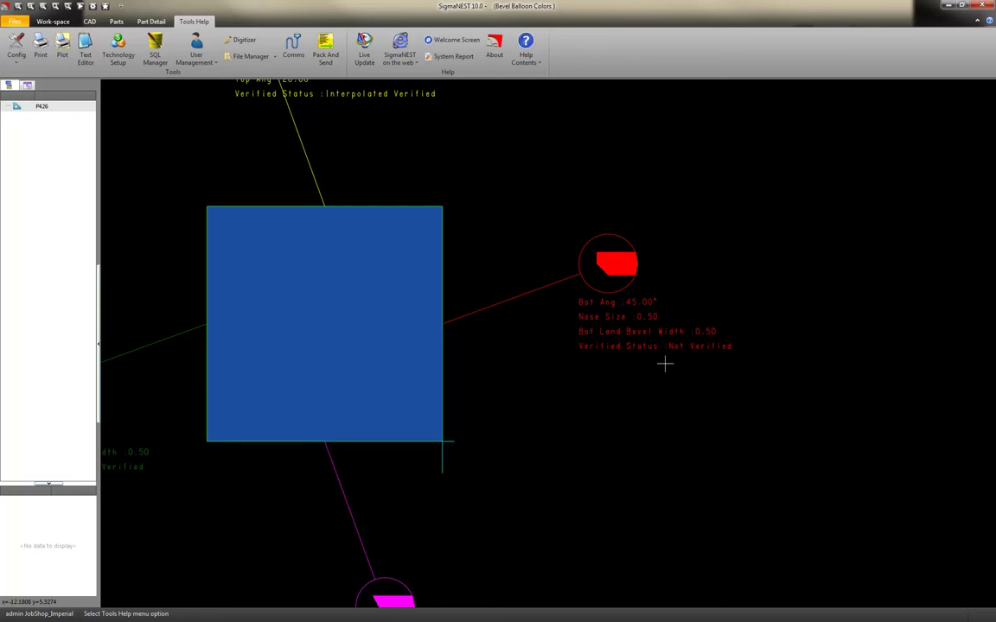
{"action": "scroll", "coordinate": [605, 337], "scroll_direction": "down", "scroll_amount": 2}
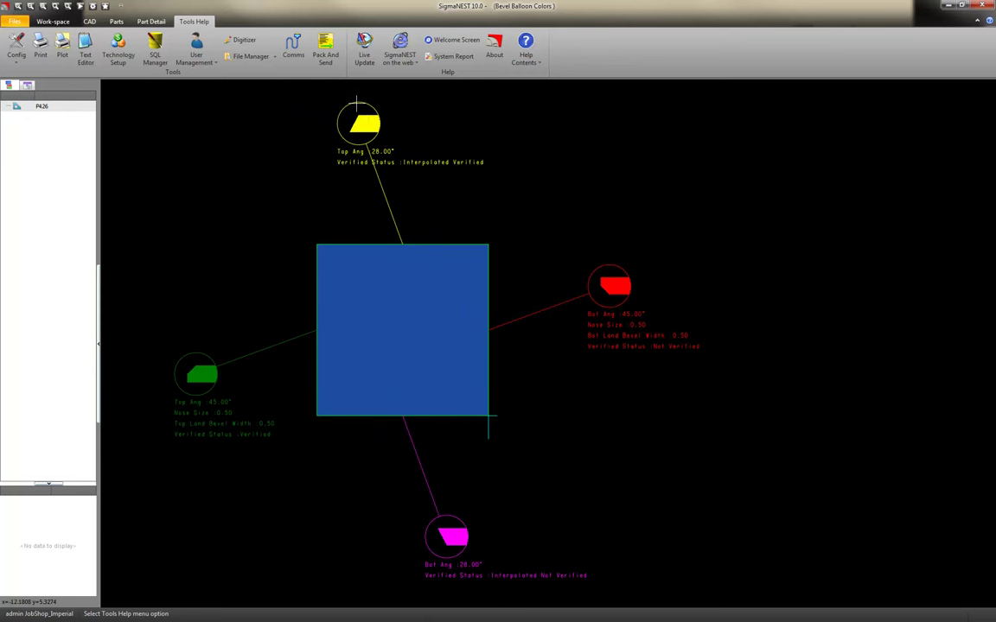
{"action": "scroll", "coordinate": [368, 121], "scroll_direction": "up", "scroll_amount": 3}
{"action": "scroll", "coordinate": [365, 164], "scroll_direction": "up", "scroll_amount": 1}
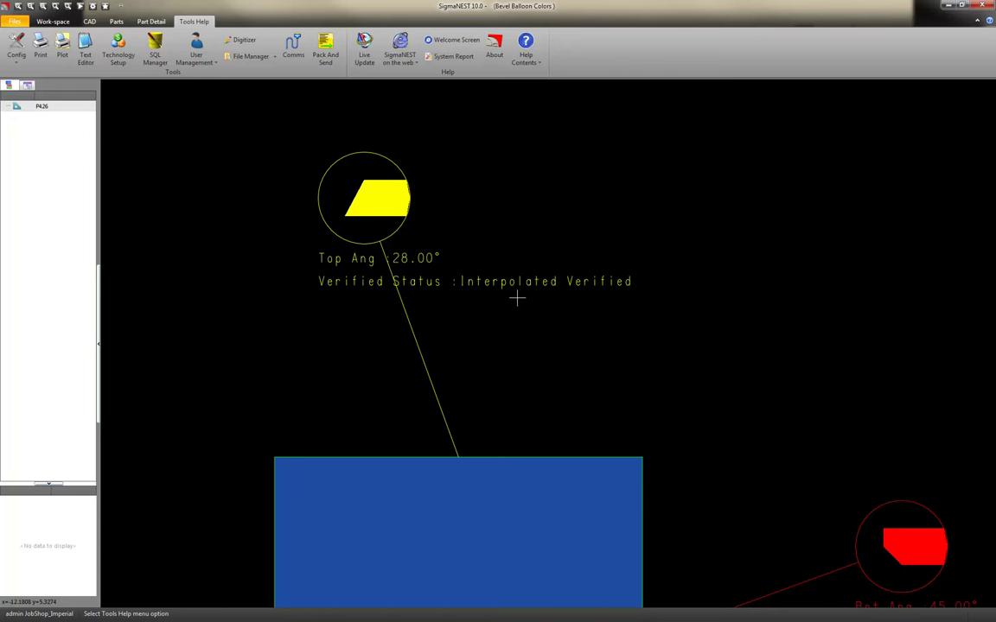
Step: Zoom and pan around P426 to check each balloon, including magenta Bot Ang 28.00° Interpolated Not Verified
{"action": "scroll", "coordinate": [516, 299], "scroll_direction": "down", "scroll_amount": 2}
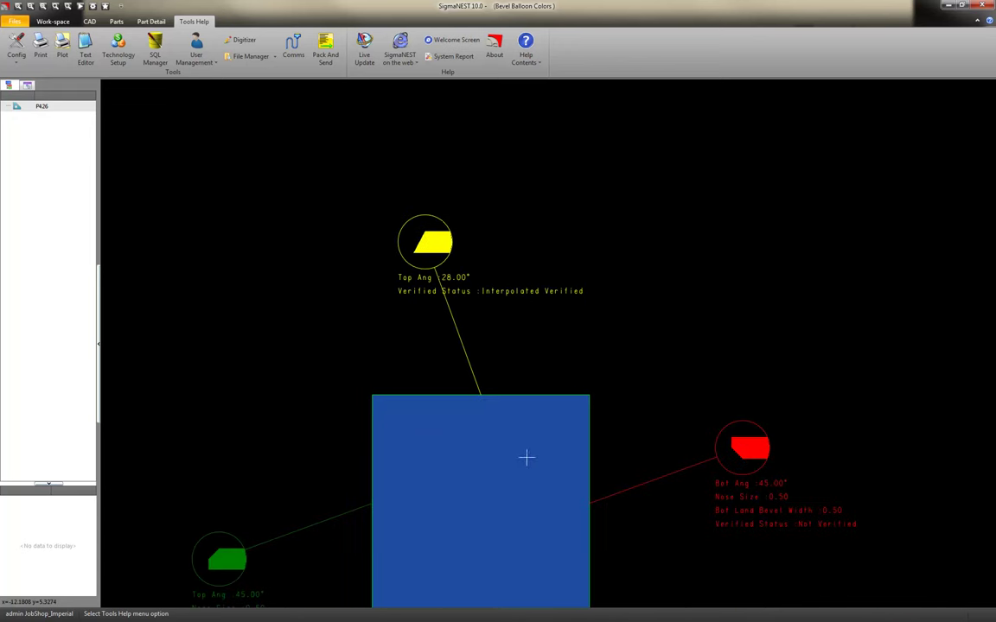
{"action": "scroll", "coordinate": [525, 453], "scroll_direction": "down", "scroll_amount": 1}
{"action": "middle_click_drag", "start_coordinate": [474, 459], "coordinate": [402, 377]}
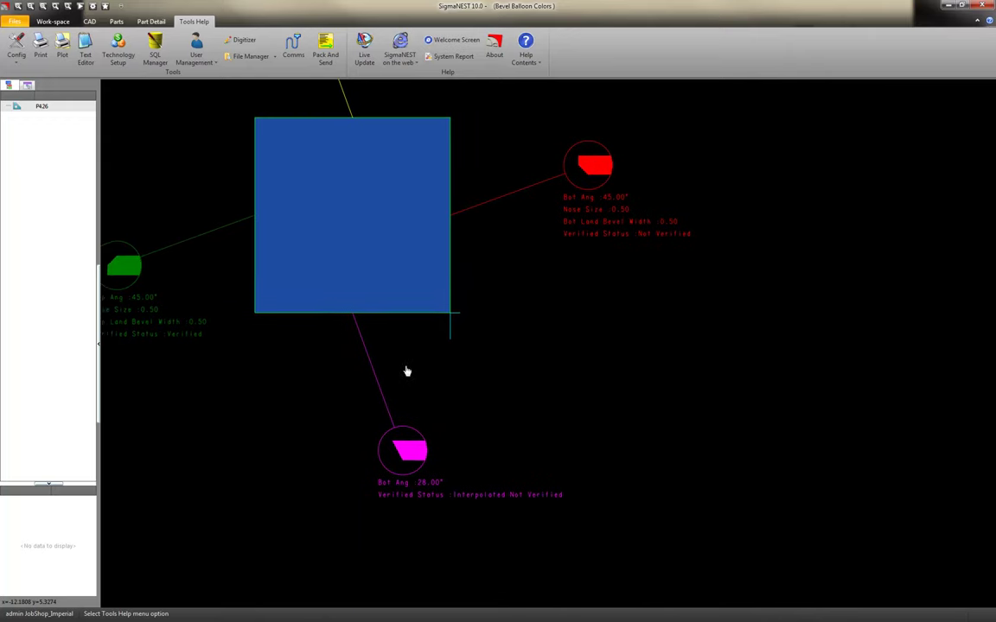
{"action": "scroll", "coordinate": [415, 480], "scroll_direction": "up", "scroll_amount": 3}
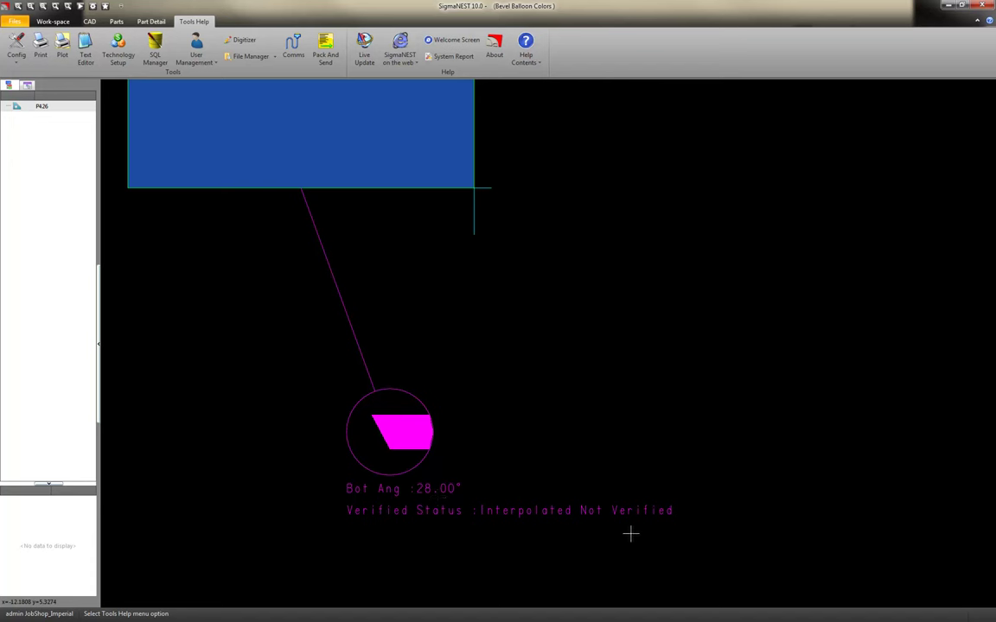
{"action": "scroll", "coordinate": [358, 300], "scroll_direction": "down", "scroll_amount": 4}
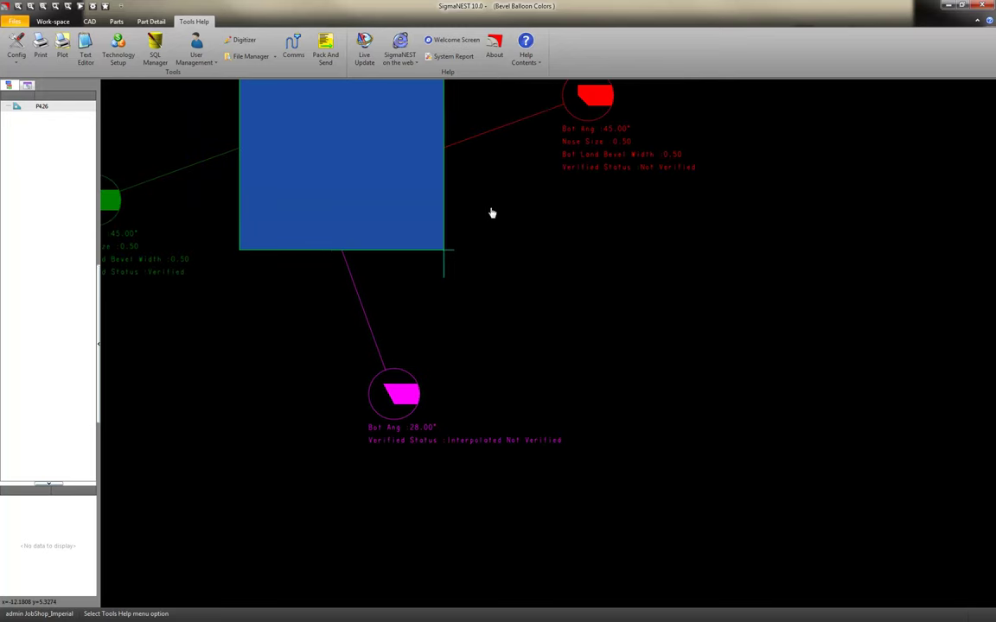
{"action": "middle_click_drag", "start_coordinate": [505, 237], "coordinate": [553, 331]}
{"action": "scroll", "coordinate": [553, 331], "scroll_direction": "down", "scroll_amount": 2}
{"action": "scroll", "coordinate": [533, 256], "scroll_direction": "up", "scroll_amount": 1}
{"action": "middle_click_drag", "start_coordinate": [533, 284], "coordinate": [522, 324]}
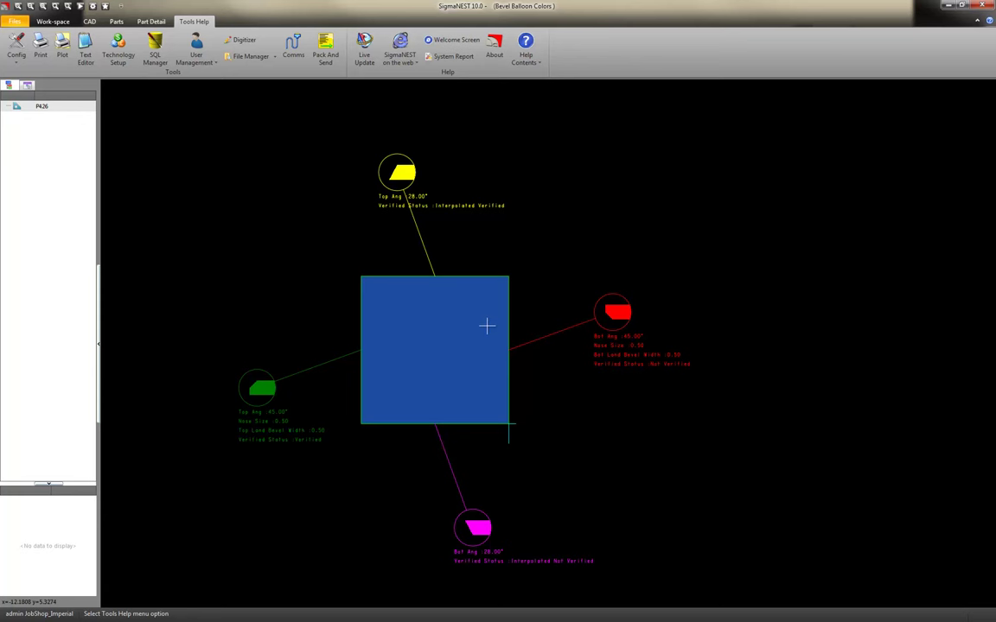
{"action": "left_click", "coordinate": [53, 21]}
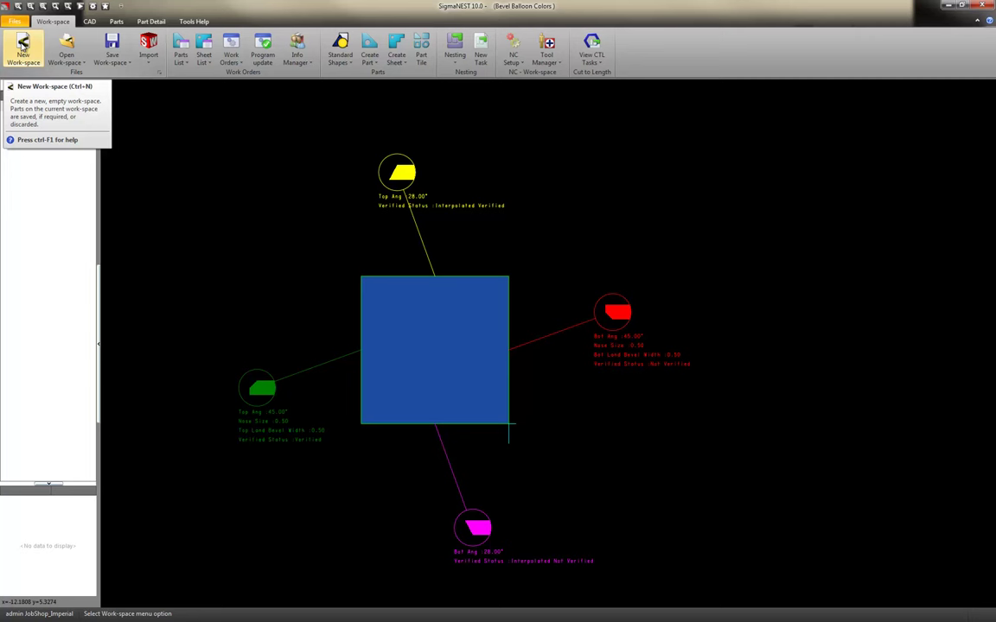
Step: Clear the work-space and select Text2Bevel_Sample-2.DXF in the import file dialog
{"action": "left_click", "coordinate": [23, 45]}
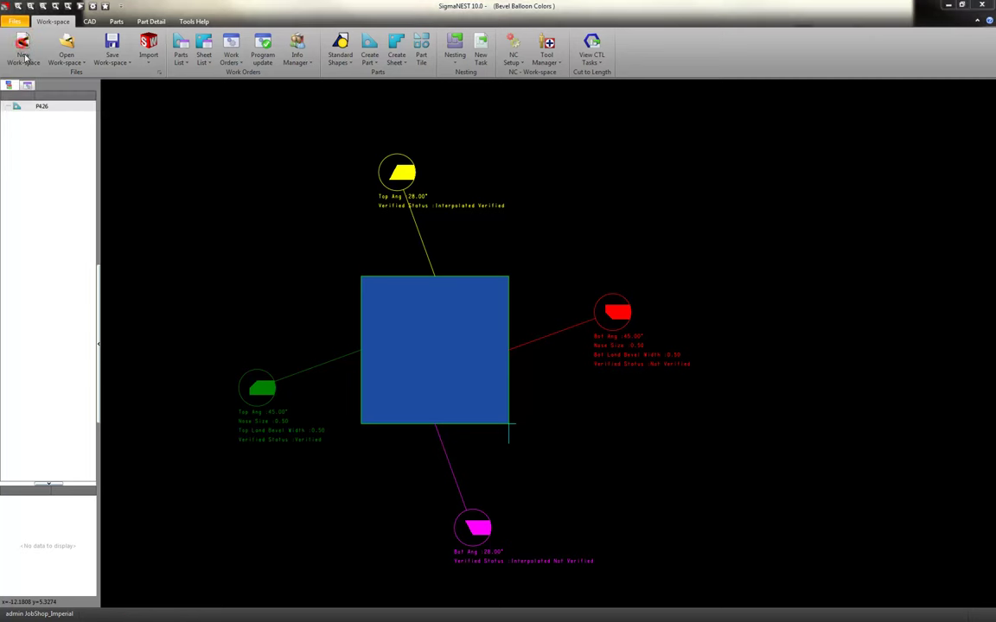
{"action": "left_click", "coordinate": [436, 317]}
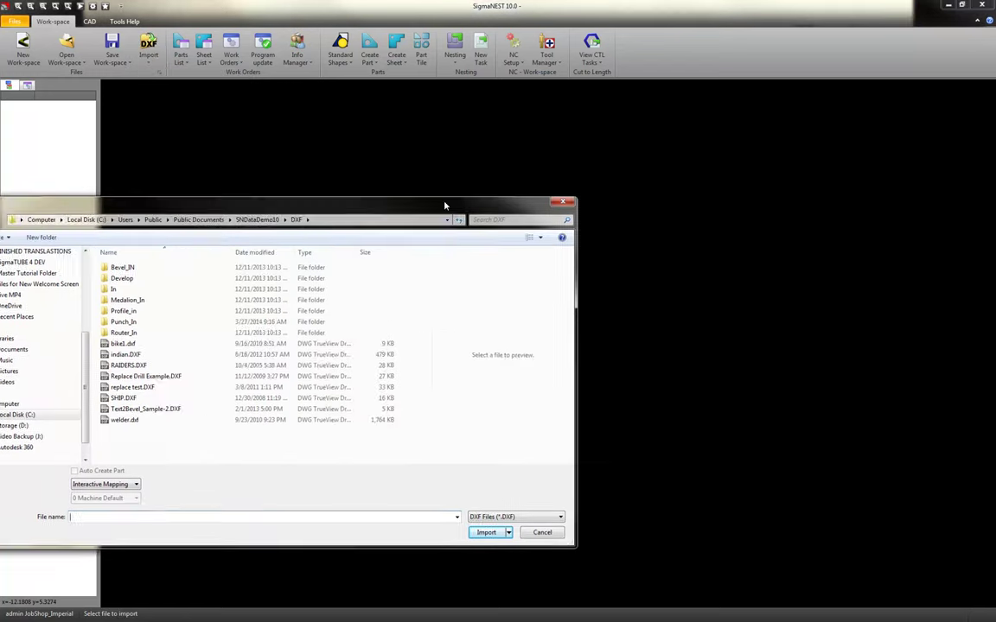
{"action": "left_click_drag", "start_coordinate": [441, 204], "coordinate": [572, 165]}
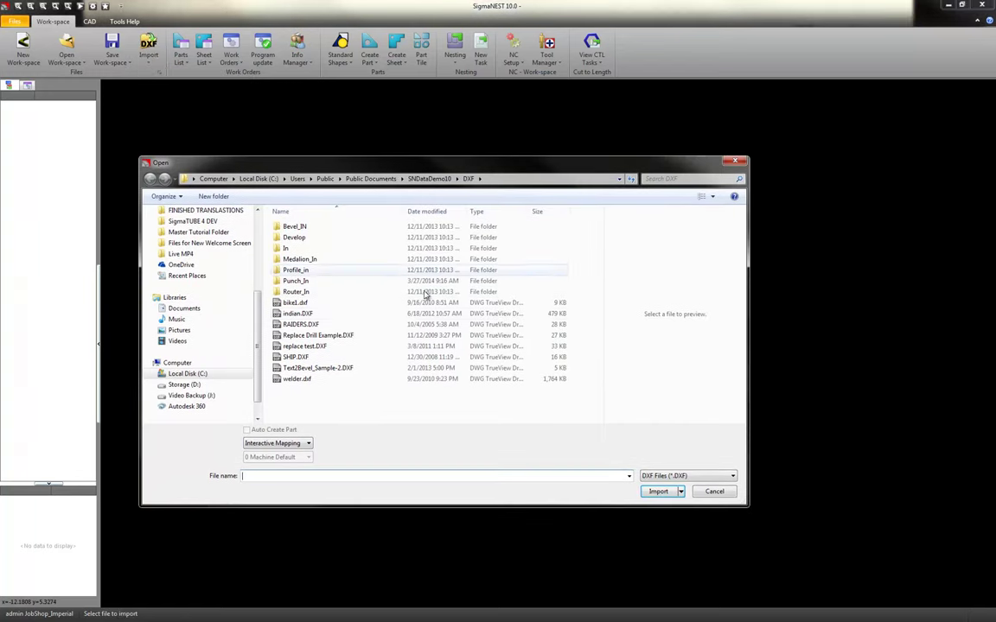
{"action": "left_click", "coordinate": [331, 369]}
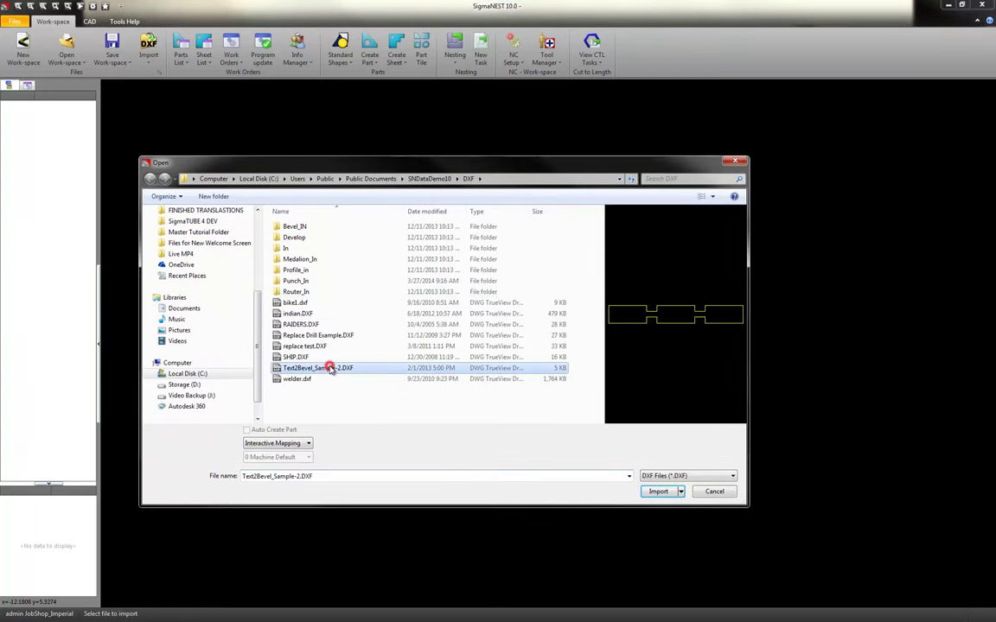
{"action": "left_click", "coordinate": [665, 496]}
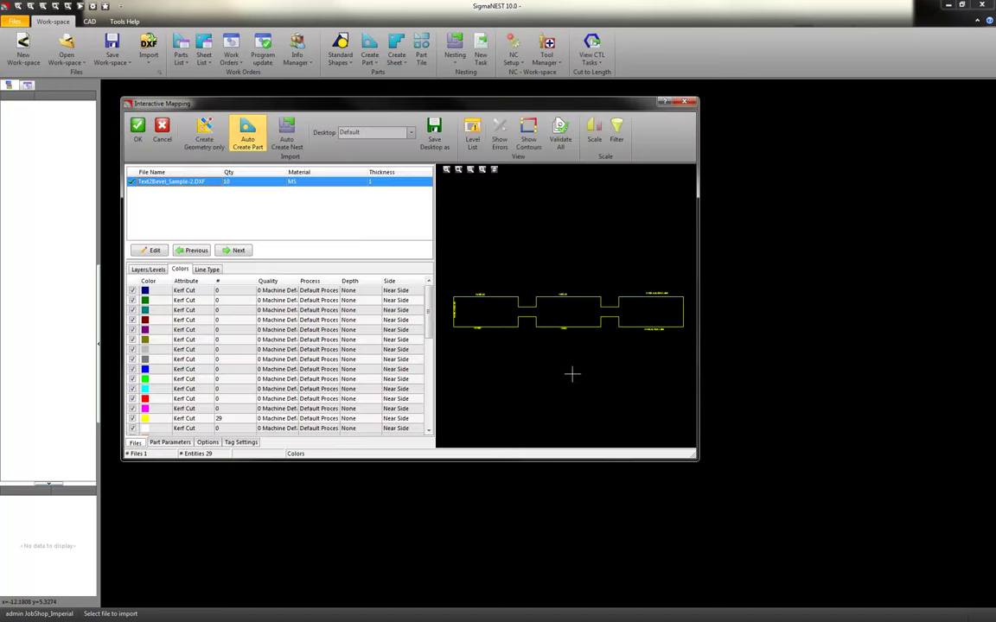
{"action": "scroll", "coordinate": [463, 311], "scroll_direction": "up", "scroll_amount": 2}
{"action": "scroll", "coordinate": [467, 311], "scroll_direction": "up", "scroll_amount": 3}
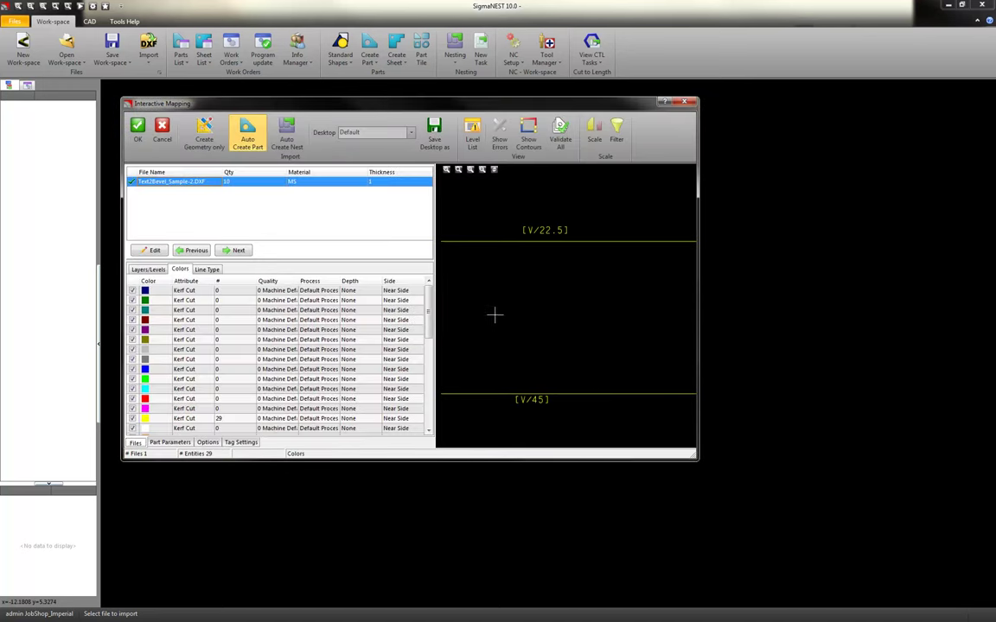
{"action": "scroll", "coordinate": [596, 321], "scroll_direction": "down", "scroll_amount": 1}
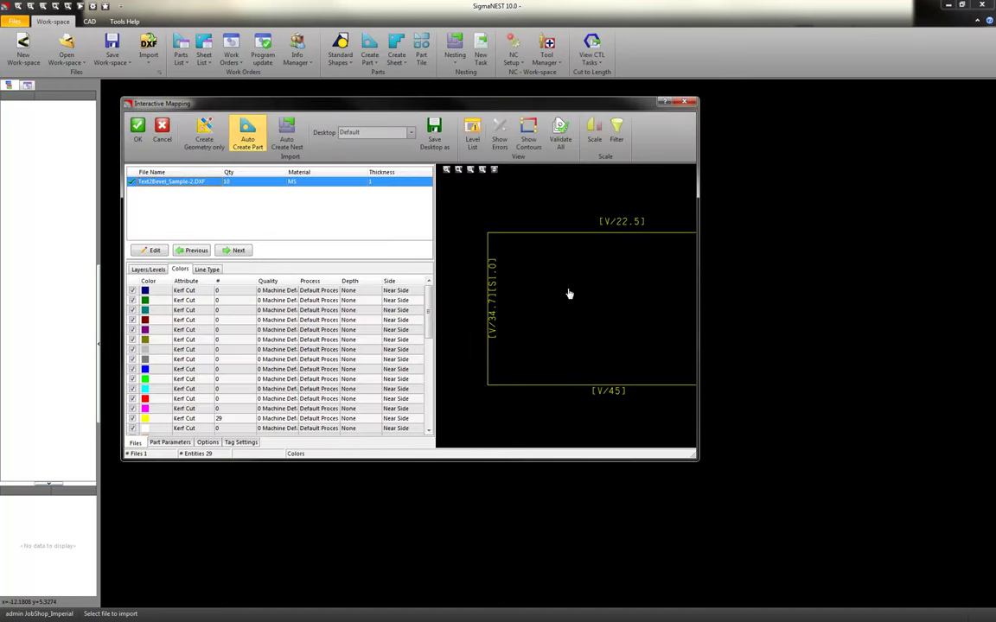
{"action": "scroll", "coordinate": [571, 292], "scroll_direction": "down", "scroll_amount": 1}
{"action": "scroll", "coordinate": [562, 288], "scroll_direction": "up", "scroll_amount": 1}
{"action": "scroll", "coordinate": [635, 220], "scroll_direction": "down", "scroll_amount": 2}
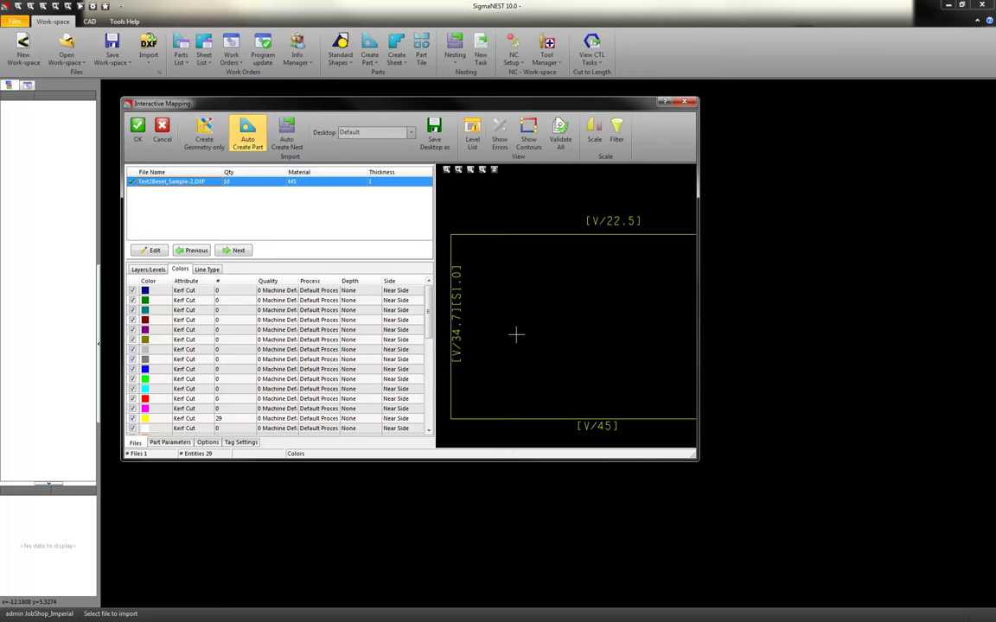
{"action": "scroll", "coordinate": [484, 346], "scroll_direction": "up", "scroll_amount": 1}
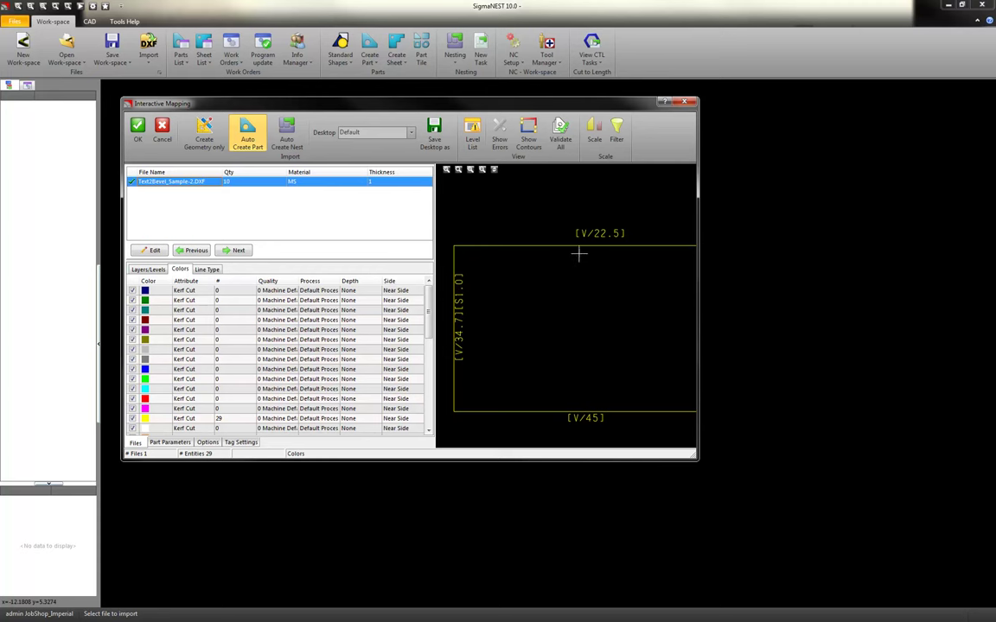
{"action": "scroll", "coordinate": [601, 238], "scroll_direction": "up", "scroll_amount": 1}
{"action": "scroll", "coordinate": [603, 240], "scroll_direction": "down", "scroll_amount": 3}
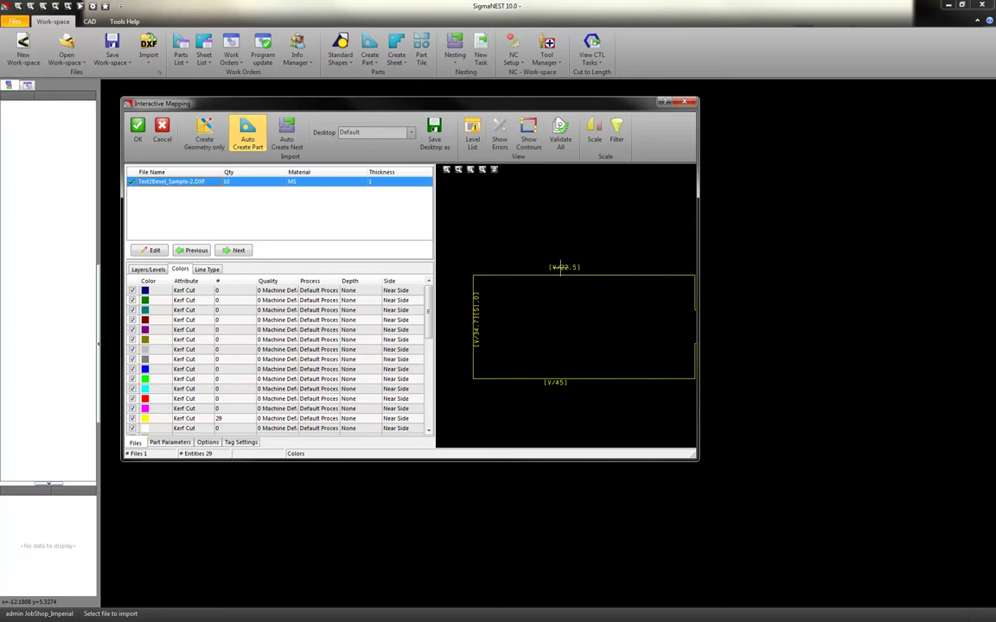
{"action": "scroll", "coordinate": [561, 267], "scroll_direction": "up", "scroll_amount": 2}
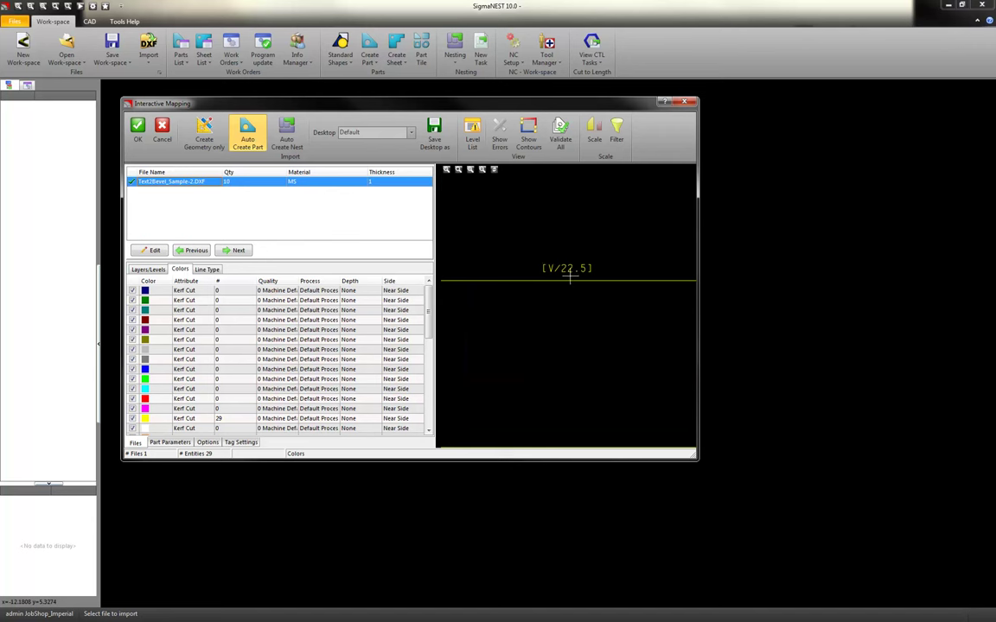
{"action": "scroll", "coordinate": [570, 275], "scroll_direction": "down", "scroll_amount": 3}
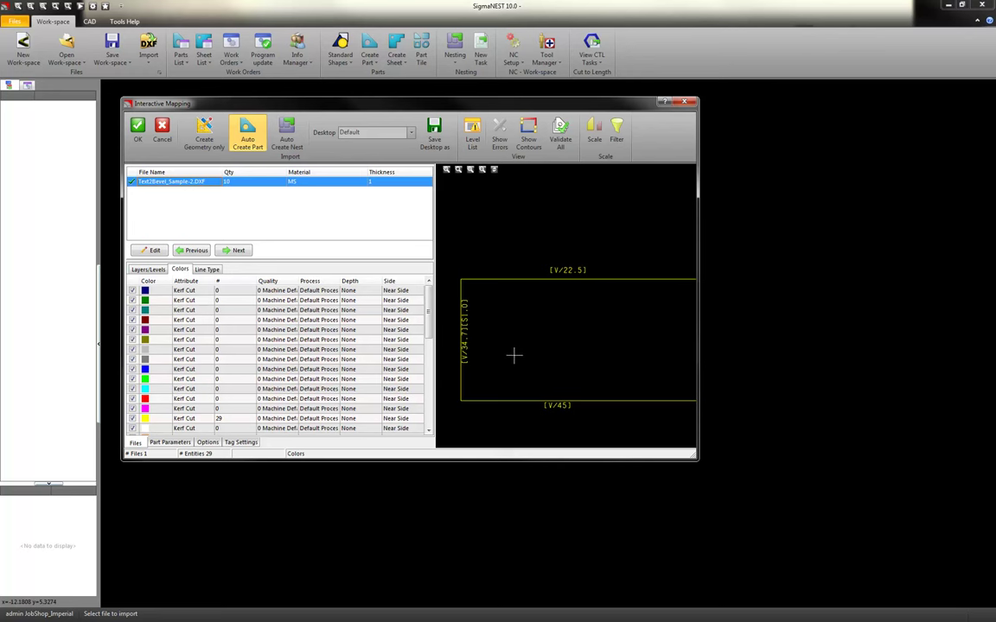
{"action": "scroll", "coordinate": [654, 329], "scroll_direction": "down", "scroll_amount": 2}
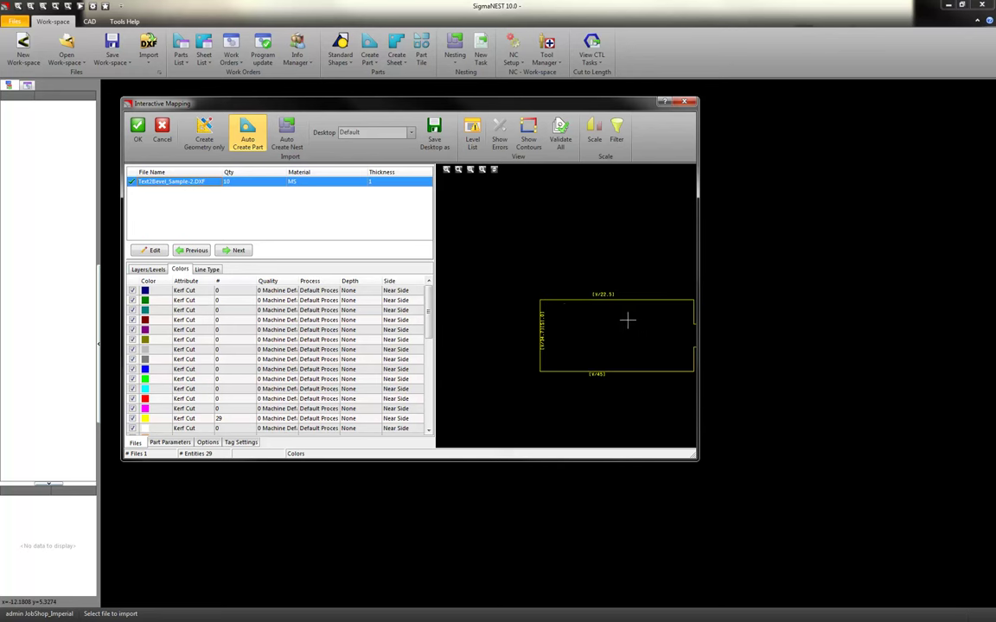
{"action": "middle_click_drag", "start_coordinate": [595, 332], "coordinate": [464, 349]}
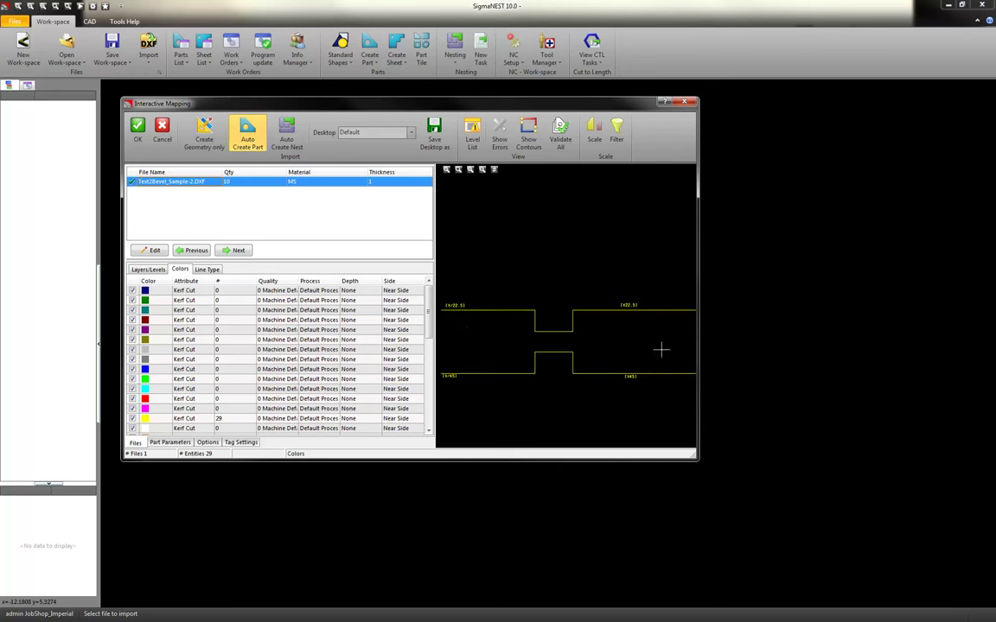
{"action": "middle_click_drag", "start_coordinate": [662, 350], "coordinate": [605, 346]}
{"action": "scroll", "coordinate": [538, 339], "scroll_direction": "up", "scroll_amount": 3}
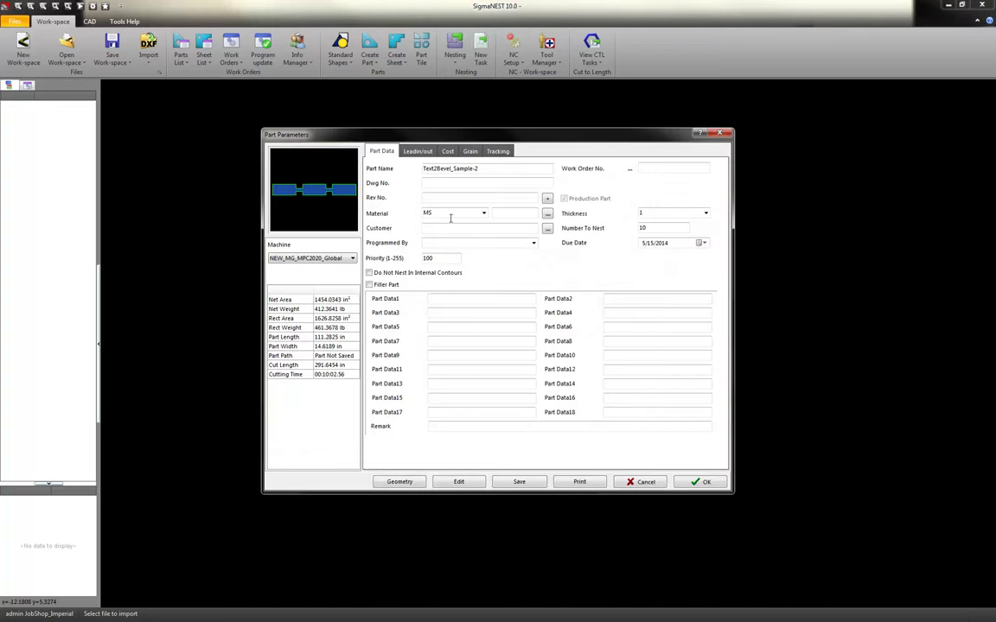
Step: Accept the Interactive Mapping and view the part's cost: $247.42 unit price at 400AMP
{"action": "left_click", "coordinate": [315, 259]}
{"action": "left_click", "coordinate": [447, 151]}
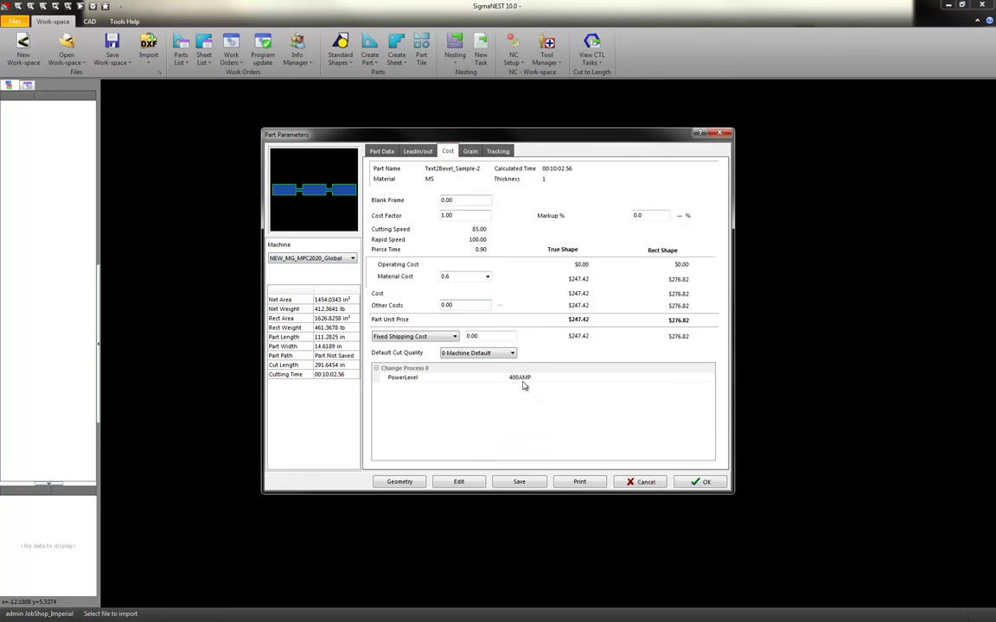
Step: Open Text2Bevel_Sample-2 in Part Edit and zoom to inspect its red bevel balloons and labels
{"action": "double_click", "coordinate": [308, 209]}
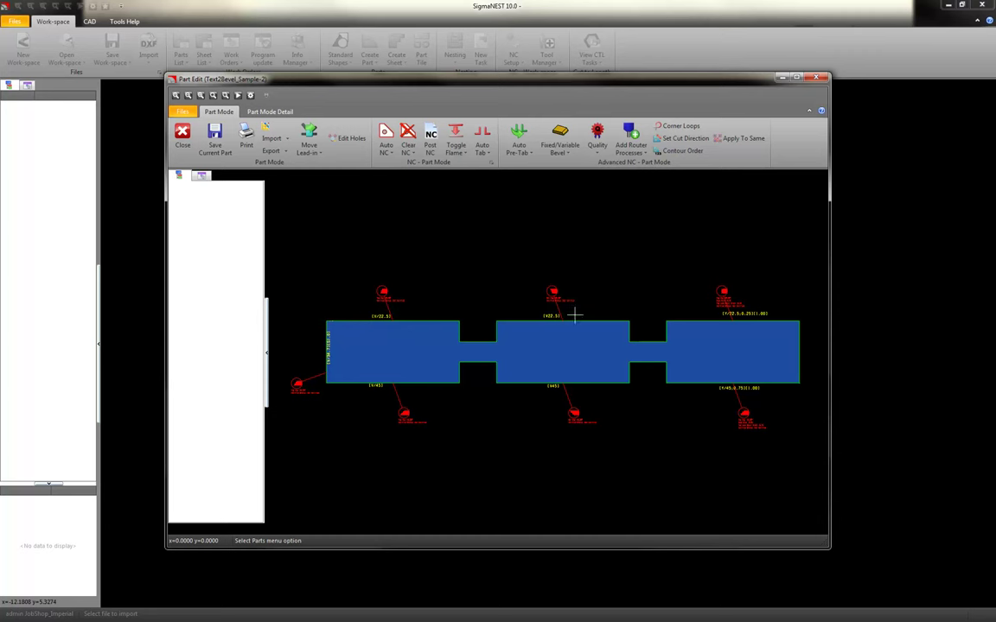
{"action": "scroll", "coordinate": [785, 329], "scroll_direction": "up", "scroll_amount": 2}
{"action": "scroll", "coordinate": [785, 333], "scroll_direction": "up", "scroll_amount": 2}
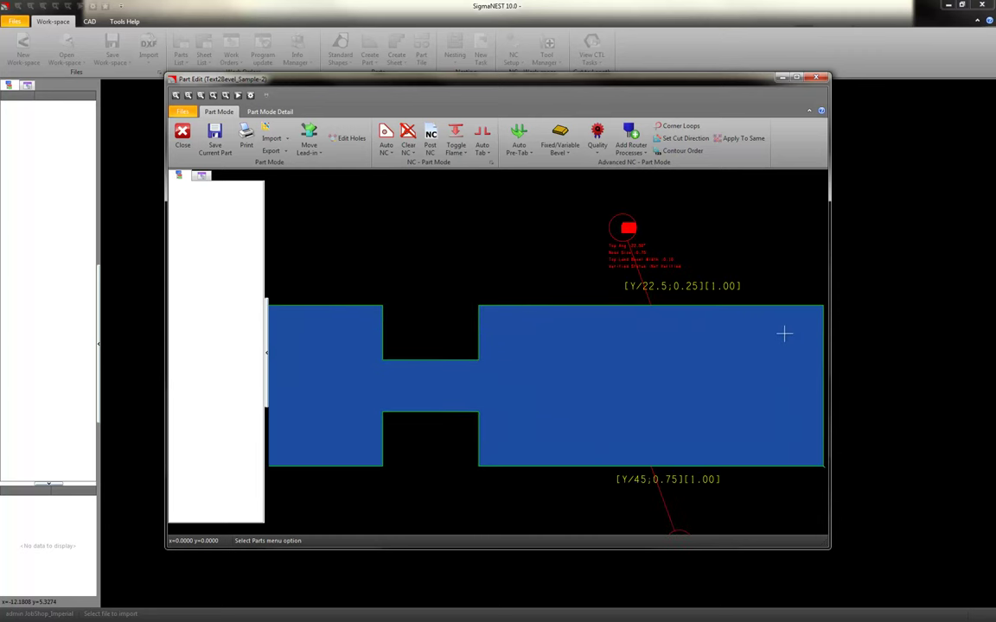
{"action": "scroll", "coordinate": [638, 221], "scroll_direction": "up", "scroll_amount": 4}
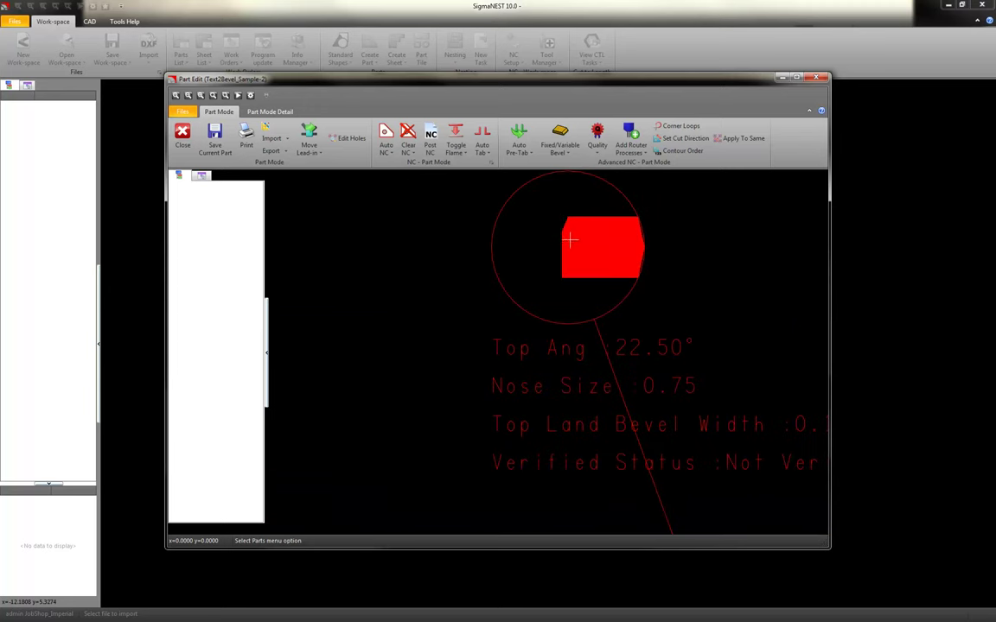
{"action": "scroll", "coordinate": [570, 240], "scroll_direction": "down", "scroll_amount": 6}
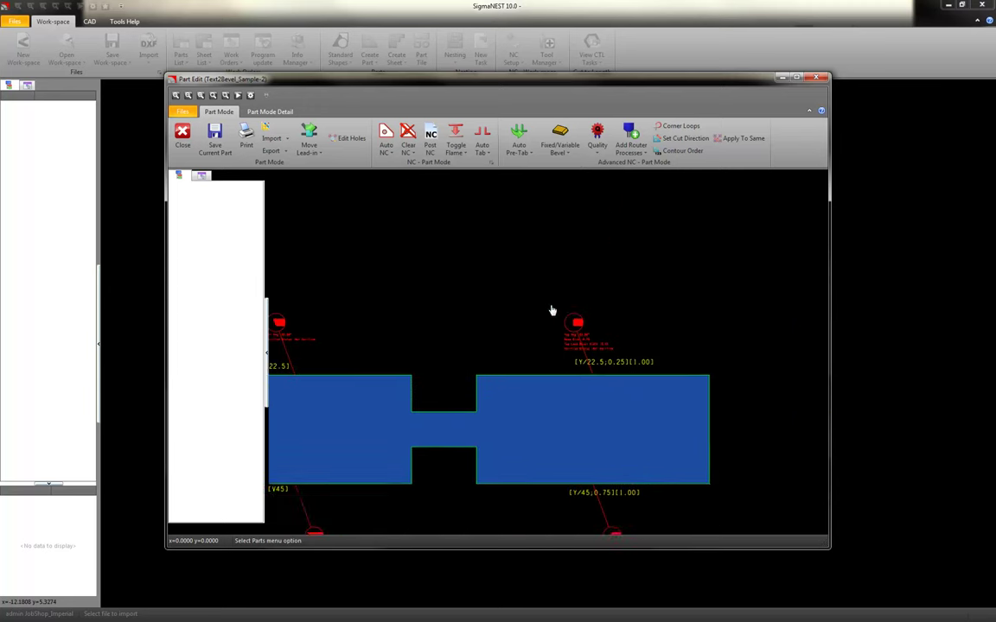
{"action": "scroll", "coordinate": [575, 449], "scroll_direction": "up", "scroll_amount": 4}
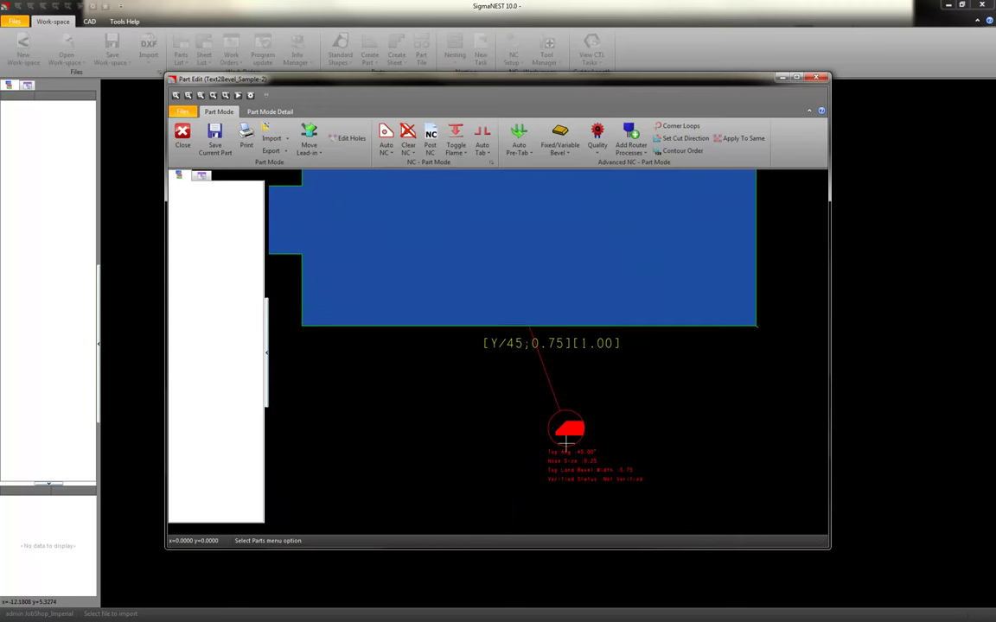
{"action": "scroll", "coordinate": [555, 423], "scroll_direction": "down", "scroll_amount": 2}
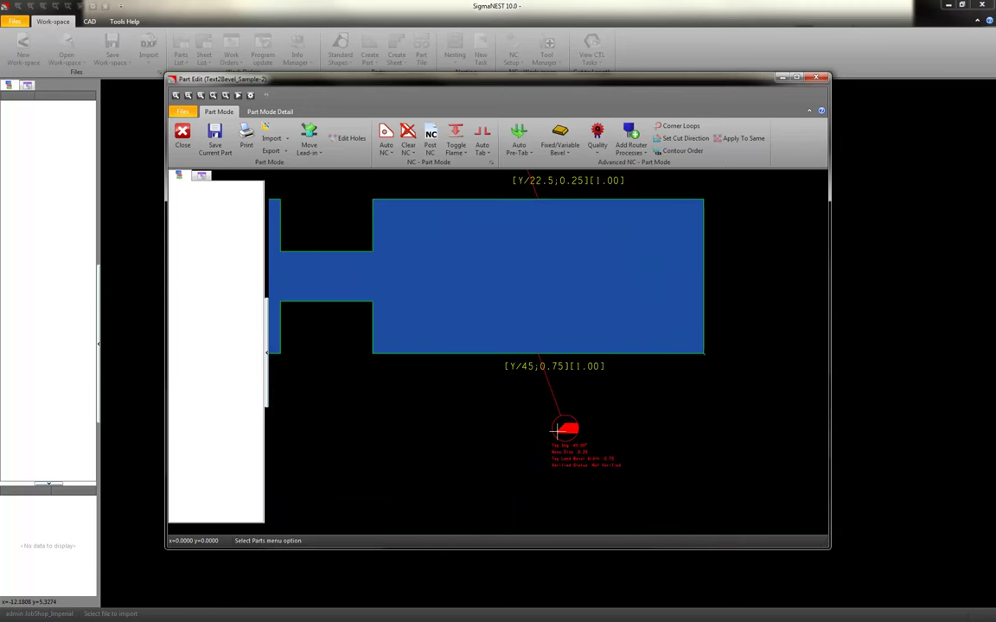
{"action": "scroll", "coordinate": [515, 421], "scroll_direction": "down", "scroll_amount": 3}
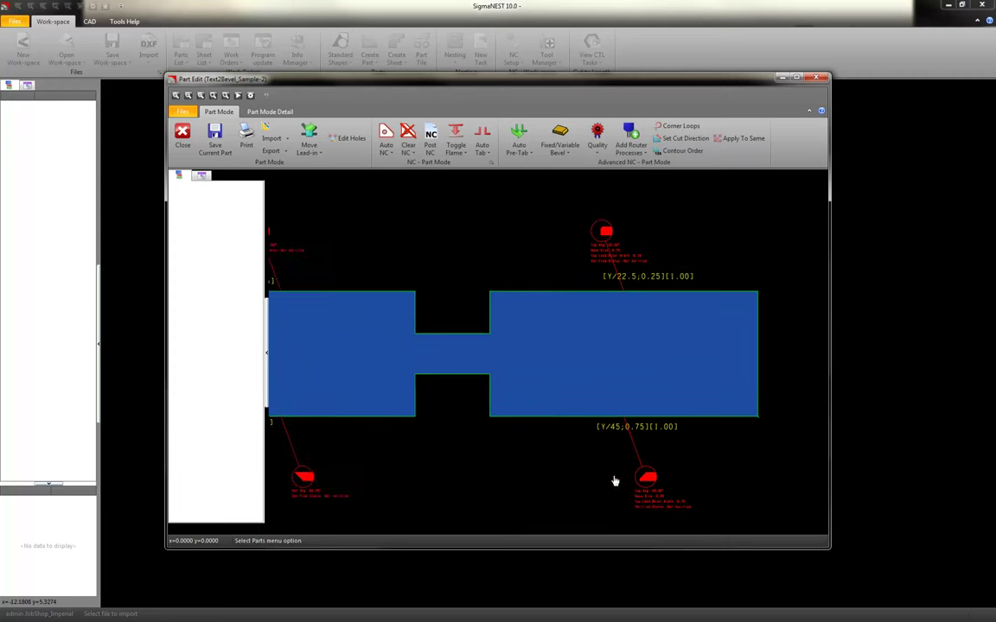
{"action": "scroll", "coordinate": [553, 458], "scroll_direction": "down", "scroll_amount": 3}
{"action": "scroll", "coordinate": [460, 402], "scroll_direction": "down", "scroll_amount": 3}
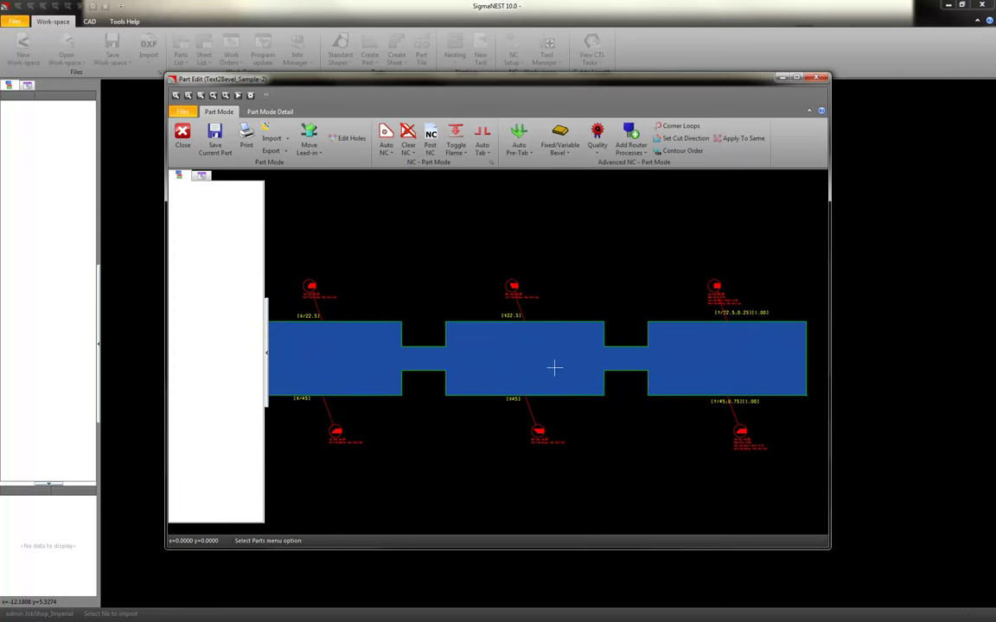
{"action": "scroll", "coordinate": [554, 368], "scroll_direction": "down", "scroll_amount": 2}
{"action": "middle_click_drag", "start_coordinate": [585, 361], "coordinate": [595, 342]}
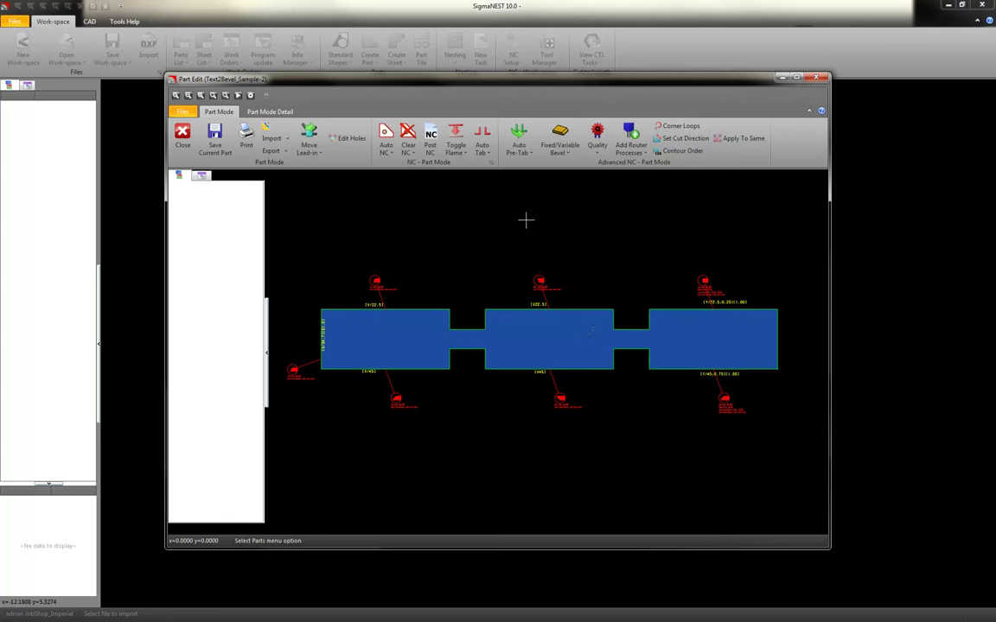
Step: Run Verify Bevel Status on all bevels, review the recoloured balloons, and close the part editor
{"action": "left_click", "coordinate": [570, 154]}
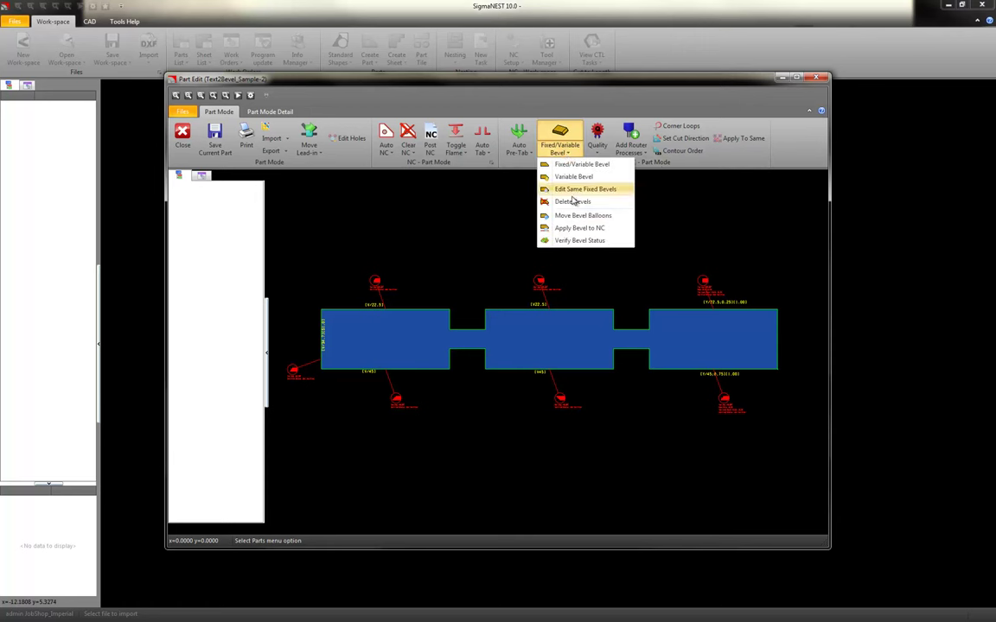
{"action": "left_click", "coordinate": [578, 241]}
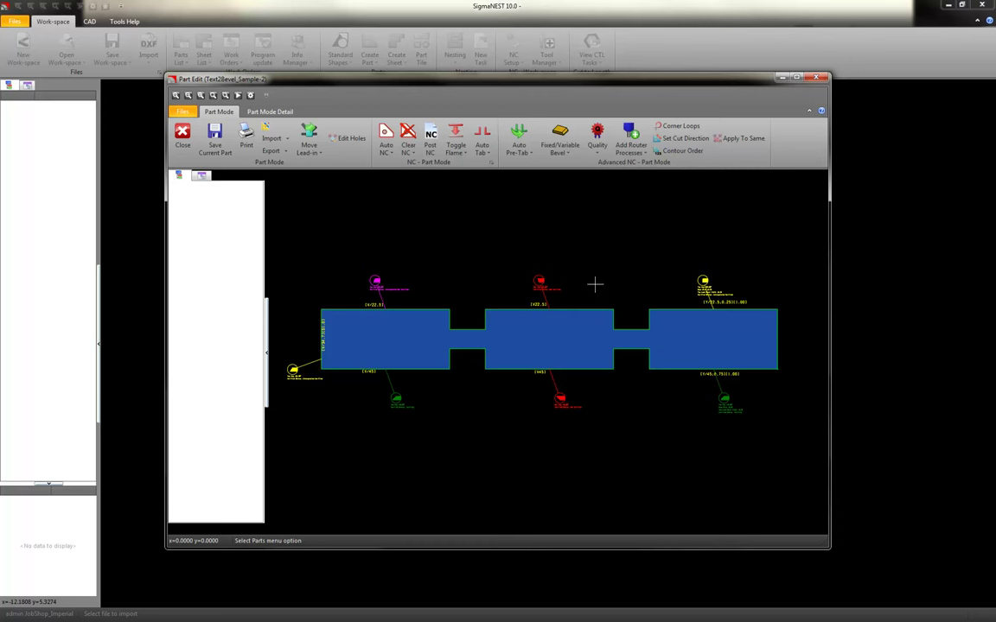
{"action": "scroll", "coordinate": [592, 285], "scroll_direction": "down", "scroll_amount": 1}
{"action": "scroll", "coordinate": [596, 286], "scroll_direction": "up", "scroll_amount": 1}
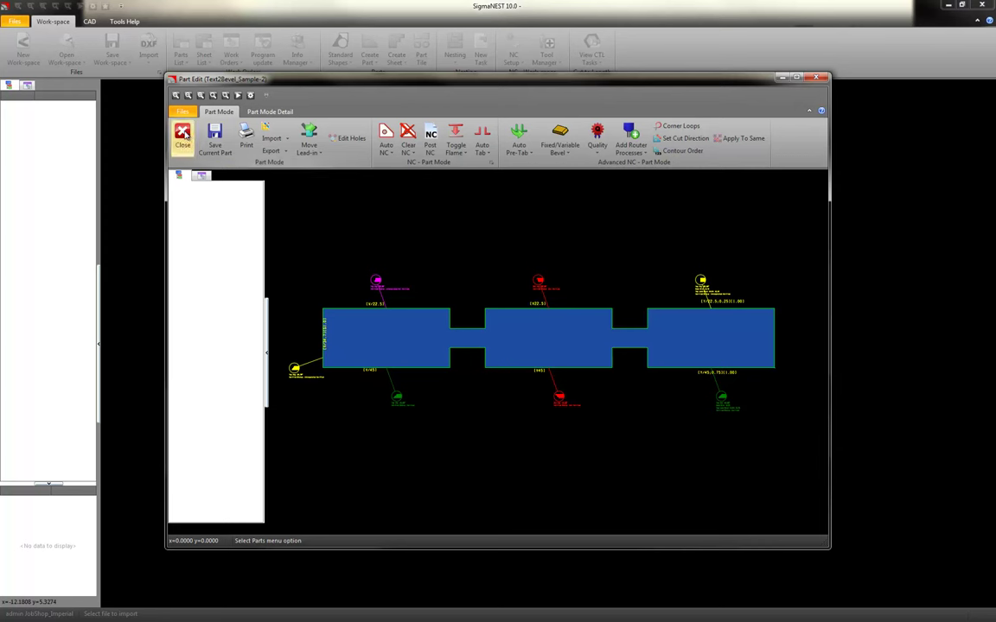
{"action": "left_click", "coordinate": [182, 134]}
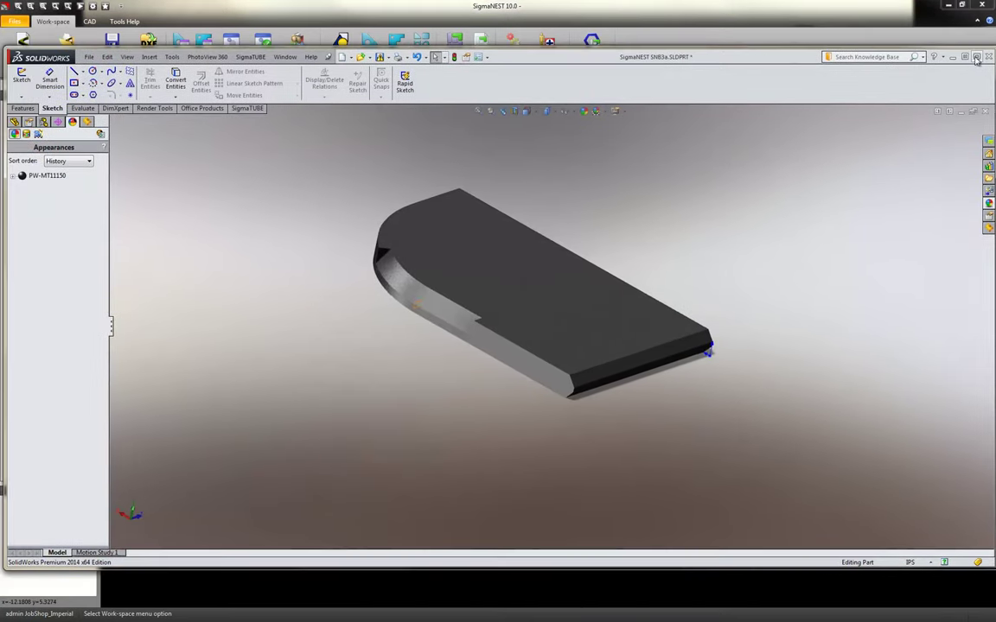
Step: Maximize SolidWorks and check its version in About SolidWorks, then close it
{"action": "left_click", "coordinate": [977, 57]}
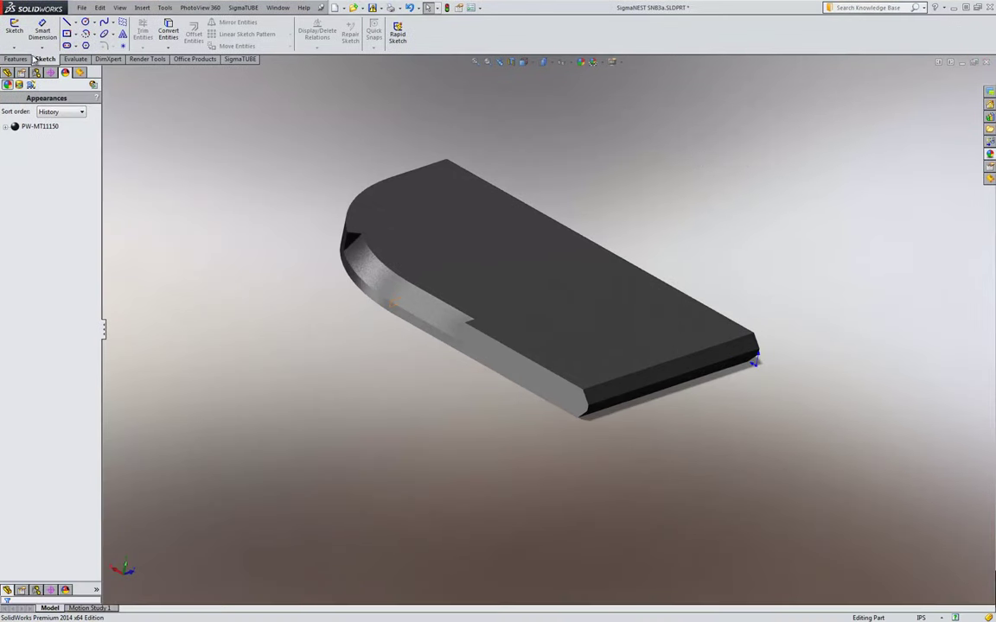
{"action": "left_click", "coordinate": [303, 7]}
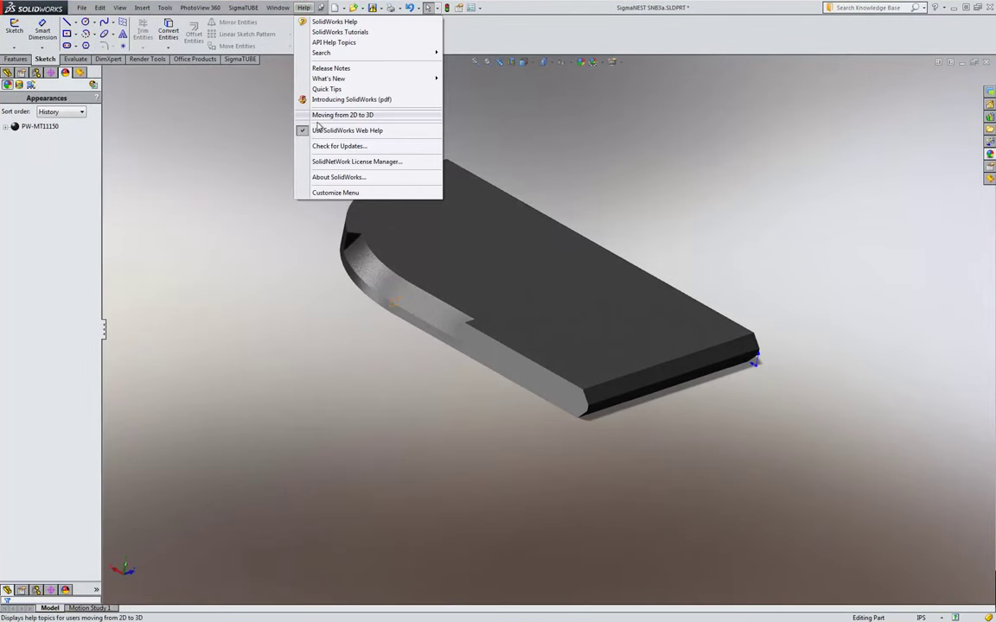
{"action": "left_click", "coordinate": [331, 177]}
{"action": "left_click_drag", "start_coordinate": [149, 24], "coordinate": [427, 151]}
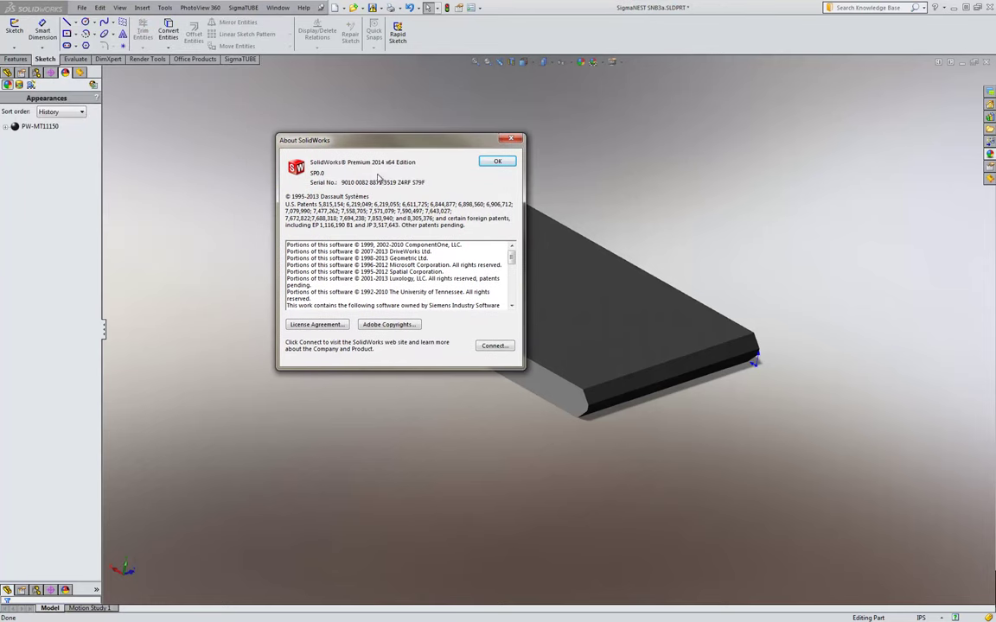
{"action": "left_click", "coordinate": [498, 163]}
Step: Orbit and zoom the SNB3a plate to inspect its bevelled edges
{"action": "middle_click_drag", "start_coordinate": [633, 468], "coordinate": [637, 320]}
{"action": "scroll", "coordinate": [637, 320], "scroll_direction": "down", "scroll_amount": 3}
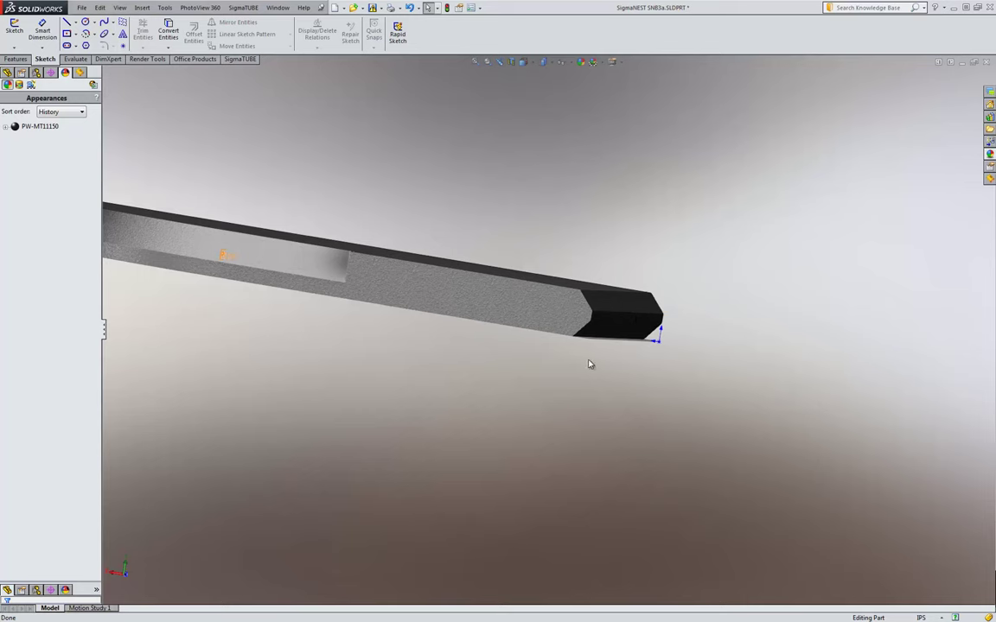
{"action": "middle_click_drag", "start_coordinate": [583, 362], "coordinate": [531, 396]}
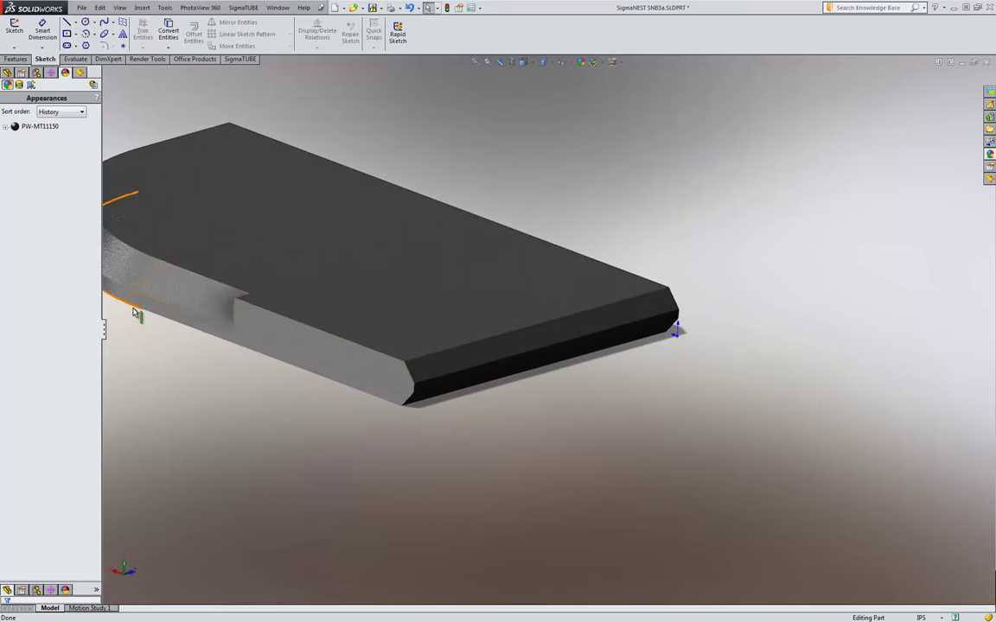
{"action": "scroll", "coordinate": [173, 318], "scroll_direction": "up", "scroll_amount": 5}
{"action": "scroll", "coordinate": [285, 311], "scroll_direction": "down", "scroll_amount": 4}
{"action": "middle_click_drag", "start_coordinate": [346, 311], "coordinate": [402, 396]}
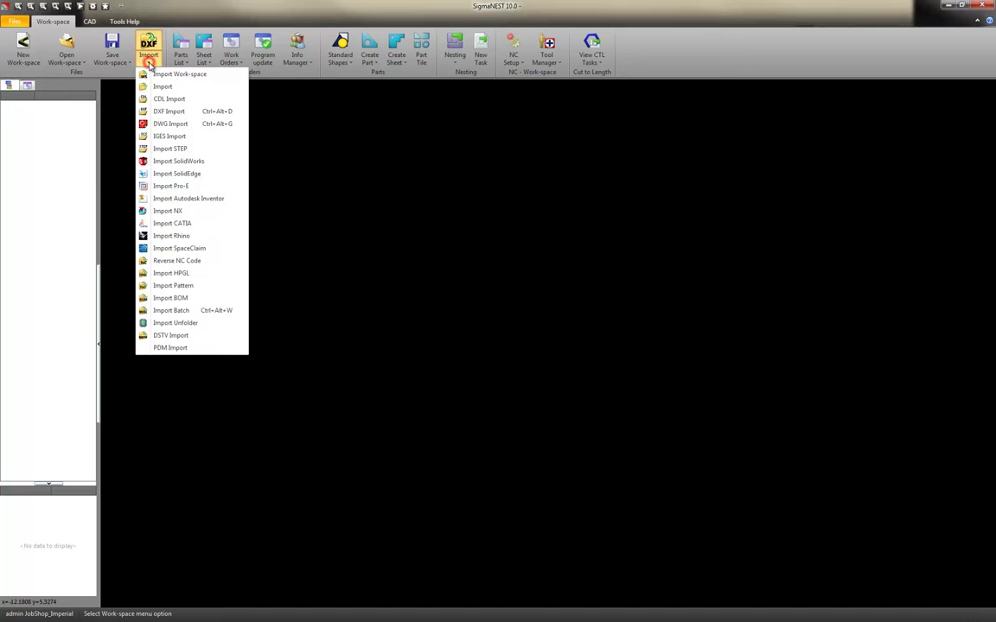
Step: Import SolidWorks parts SNB1, SNB3 and SNB4, excluding SNB3a, into the import tree
{"action": "left_click", "coordinate": [168, 163]}
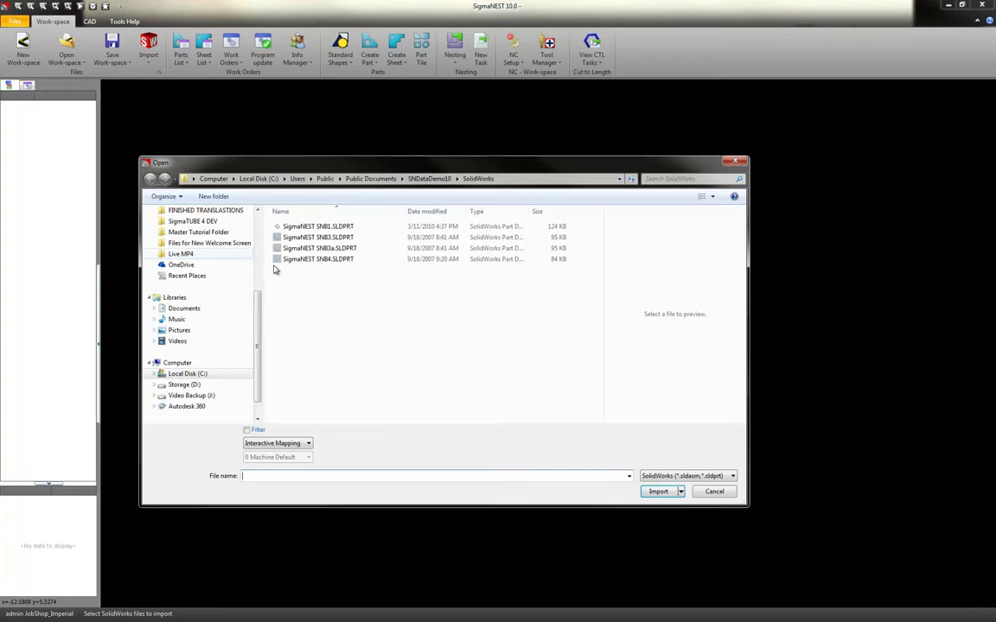
{"action": "left_click_drag", "start_coordinate": [346, 294], "coordinate": [309, 227]}
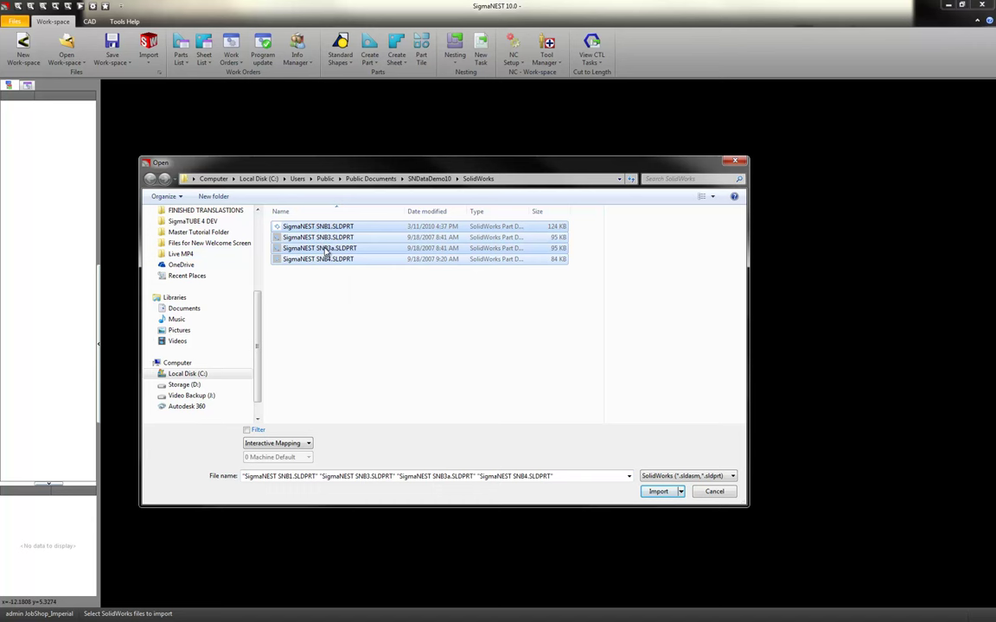
{"action": "left_click", "coordinate": [321, 248], "text": "ctrl"}
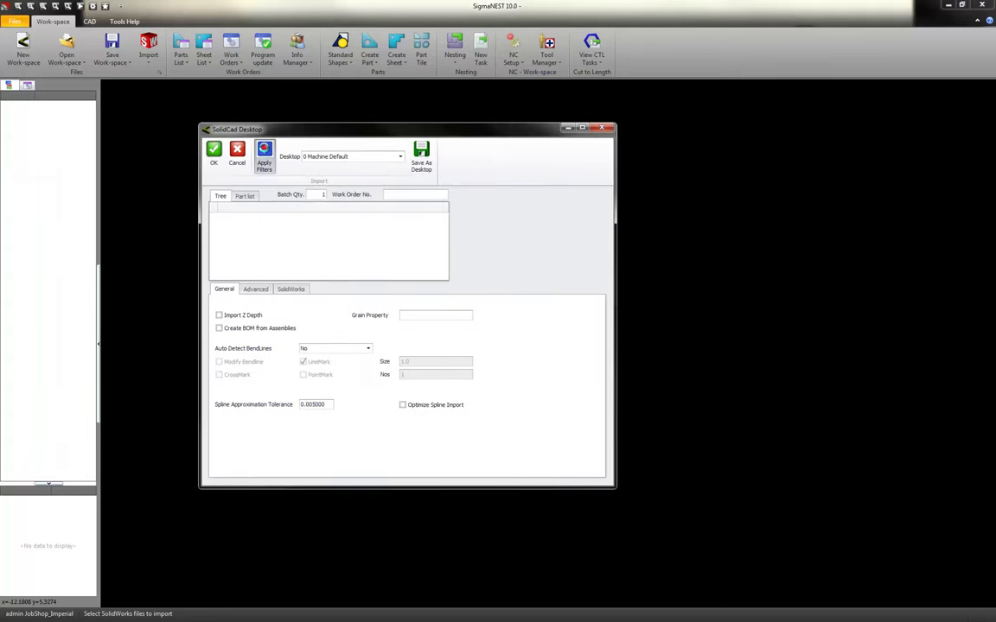
{"action": "left_click", "coordinate": [265, 154]}
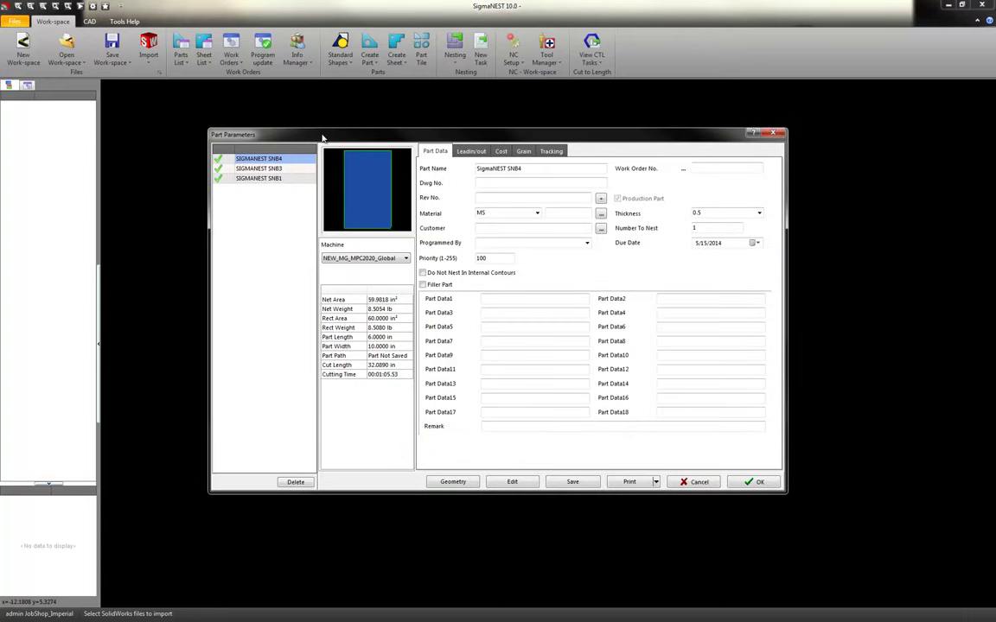
Step: Review the SIGMANEST SNB3 and SNB1 entries in the Part Parameters list
{"action": "left_click", "coordinate": [249, 168]}
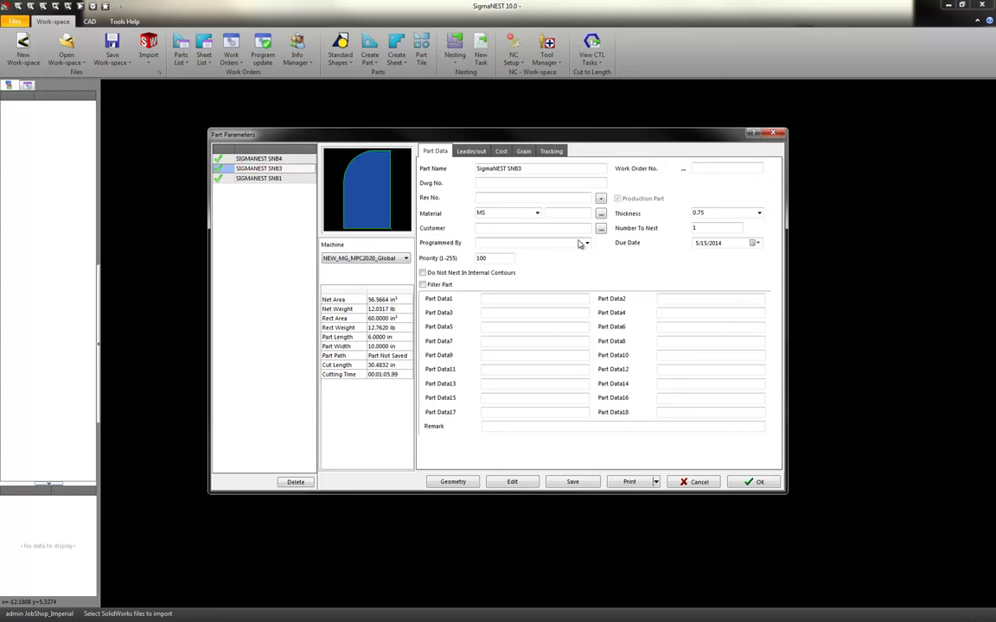
{"action": "left_click", "coordinate": [264, 179]}
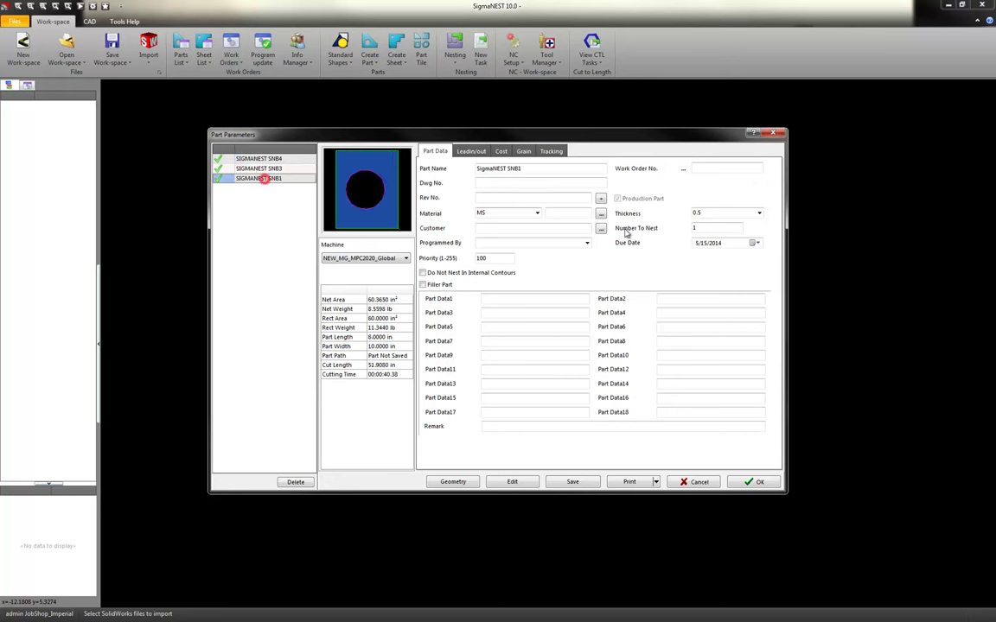
{"action": "left_click", "coordinate": [252, 168]}
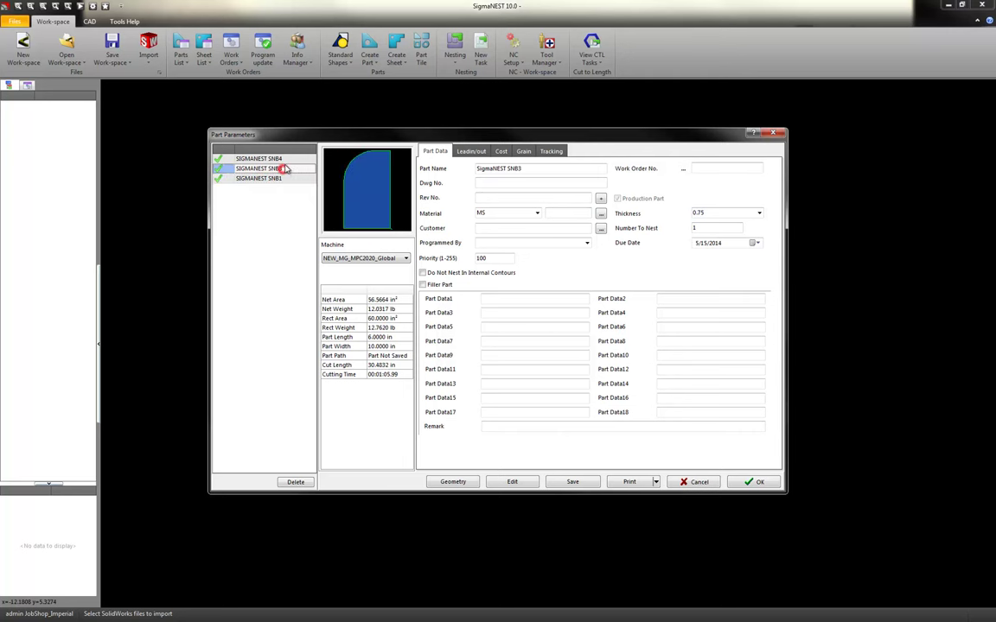
{"action": "left_click", "coordinate": [253, 158]}
{"action": "left_click", "coordinate": [288, 168]}
Step: Accept the part parameters and open the rounded middle part, centred in the view
{"action": "left_click", "coordinate": [757, 483]}
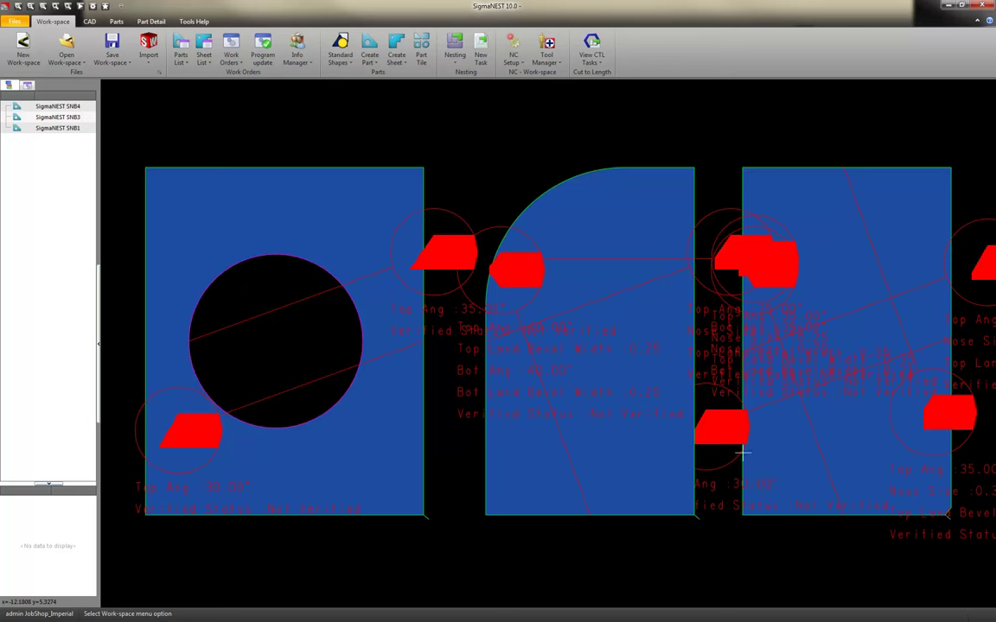
{"action": "double_click", "coordinate": [571, 179]}
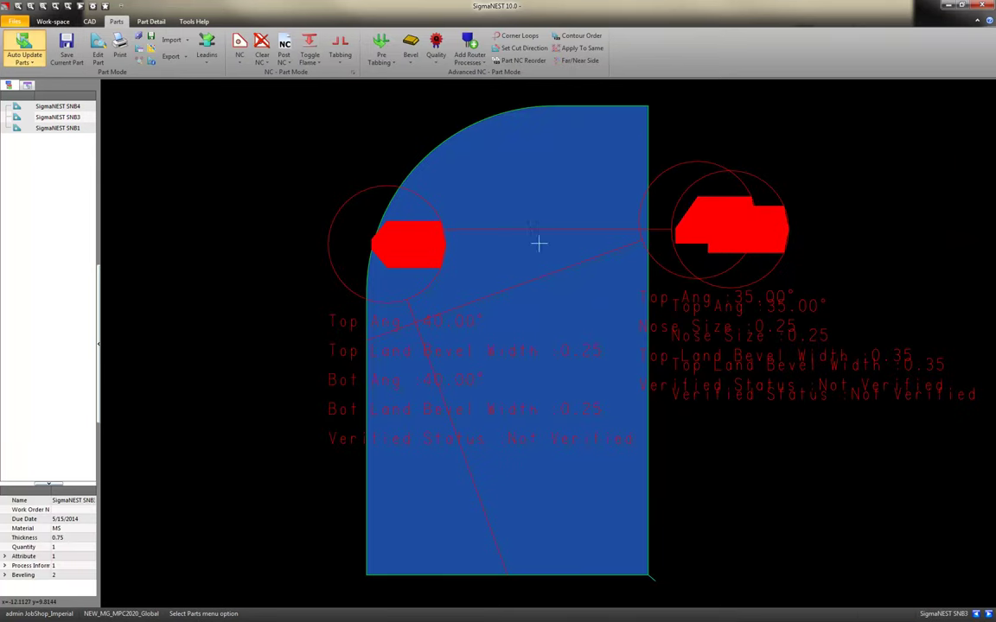
{"action": "scroll", "coordinate": [538, 249], "scroll_direction": "down", "scroll_amount": 2}
{"action": "middle_click_drag", "start_coordinate": [489, 253], "coordinate": [446, 246]}
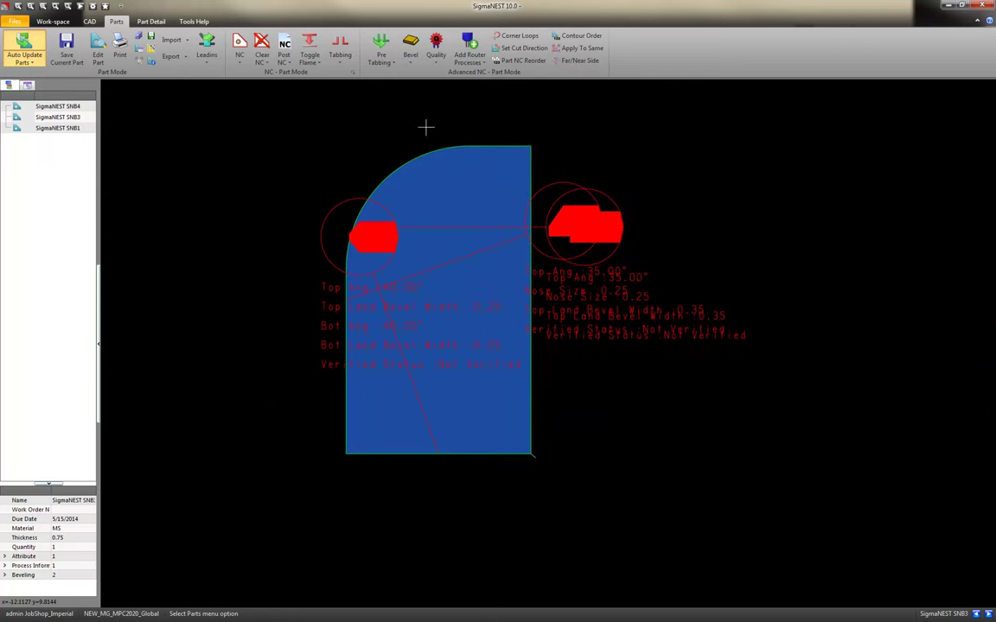
Step: Move the middle part's bevel balloons below and upper-left of it, then return to the work-space
{"action": "left_click", "coordinate": [410, 59]}
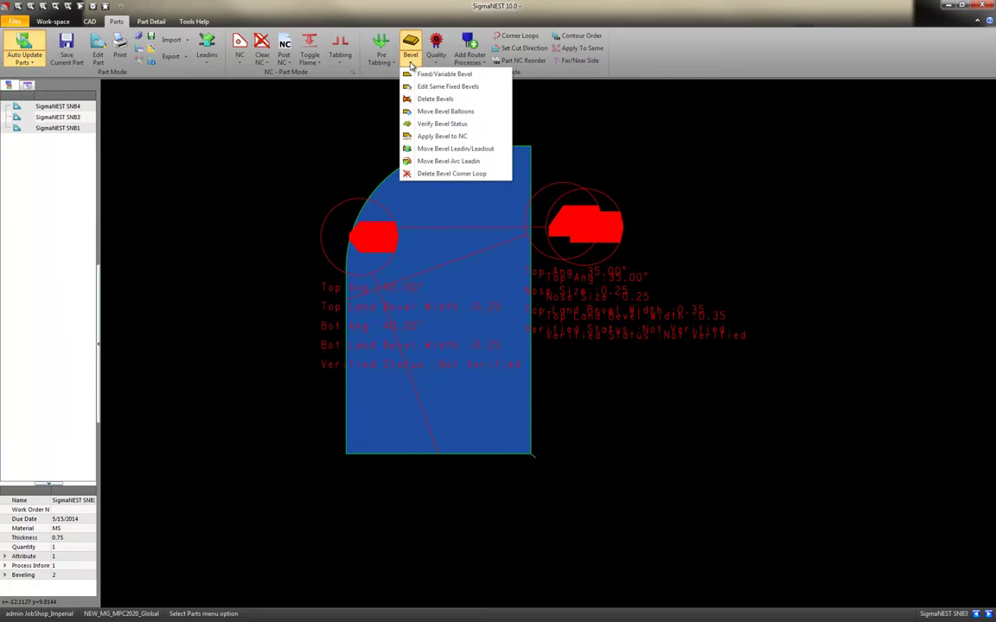
{"action": "left_click", "coordinate": [426, 112]}
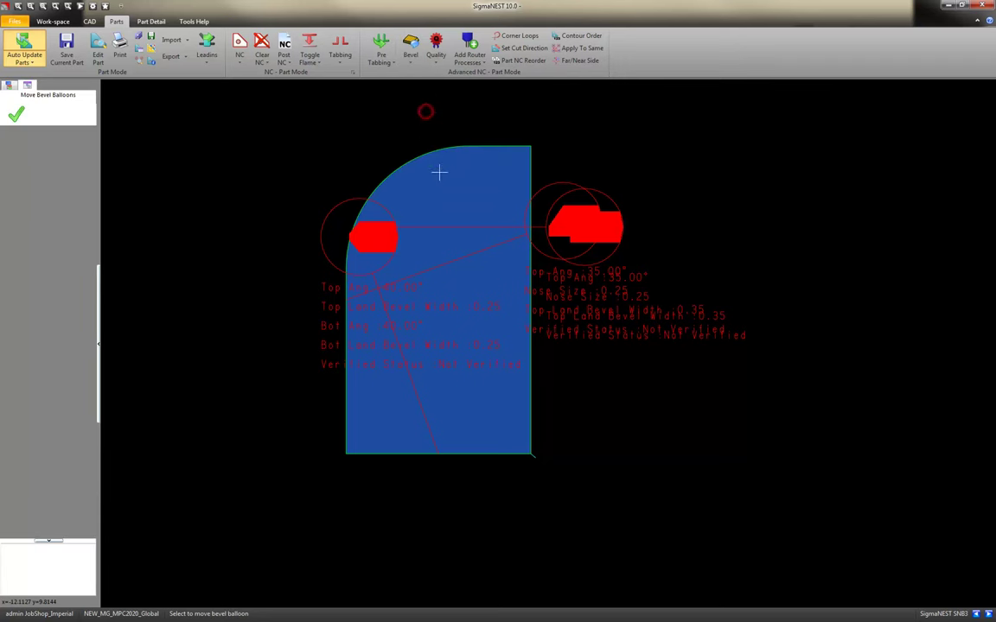
{"action": "left_click_drag", "start_coordinate": [373, 245], "coordinate": [552, 529]}
{"action": "left_click_drag", "start_coordinate": [539, 215], "coordinate": [208, 406]}
{"action": "scroll", "coordinate": [289, 400], "scroll_direction": "down", "scroll_amount": 3}
{"action": "scroll", "coordinate": [327, 393], "scroll_direction": "up", "scroll_amount": 1}
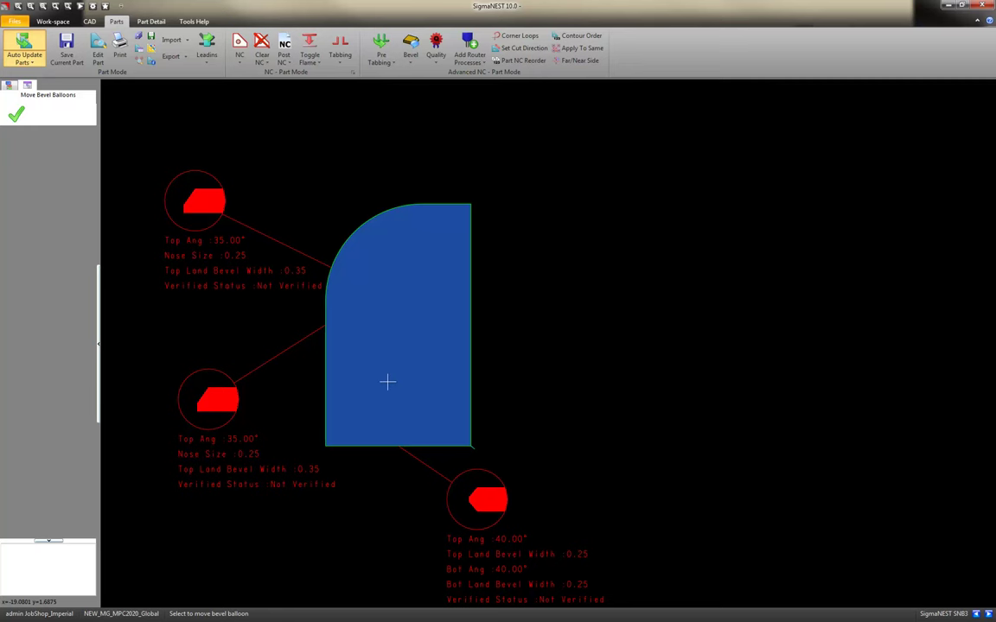
{"action": "left_click", "coordinate": [54, 22]}
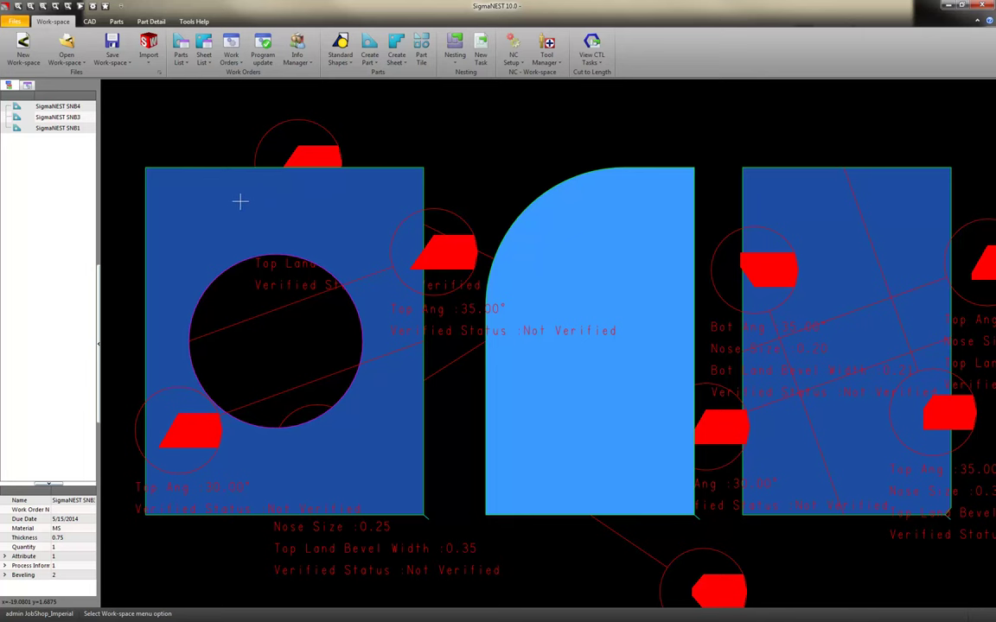
Step: Pan to see all three parts, then start a new, empty work-space
{"action": "scroll", "coordinate": [237, 200], "scroll_direction": "down", "scroll_amount": 2}
{"action": "middle_click_drag", "start_coordinate": [237, 205], "coordinate": [313, 249]}
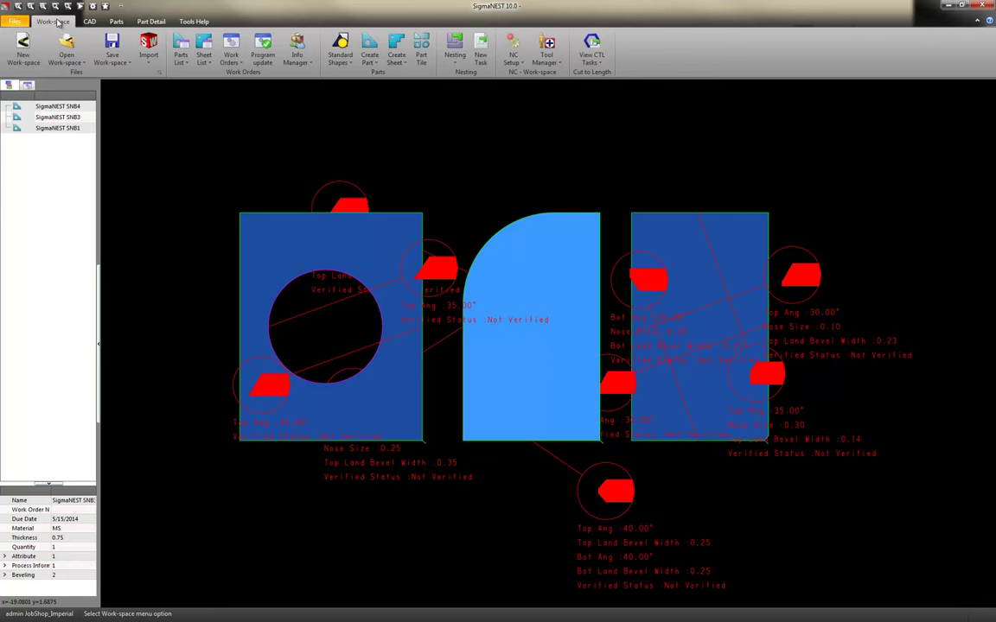
{"action": "left_click", "coordinate": [24, 48]}
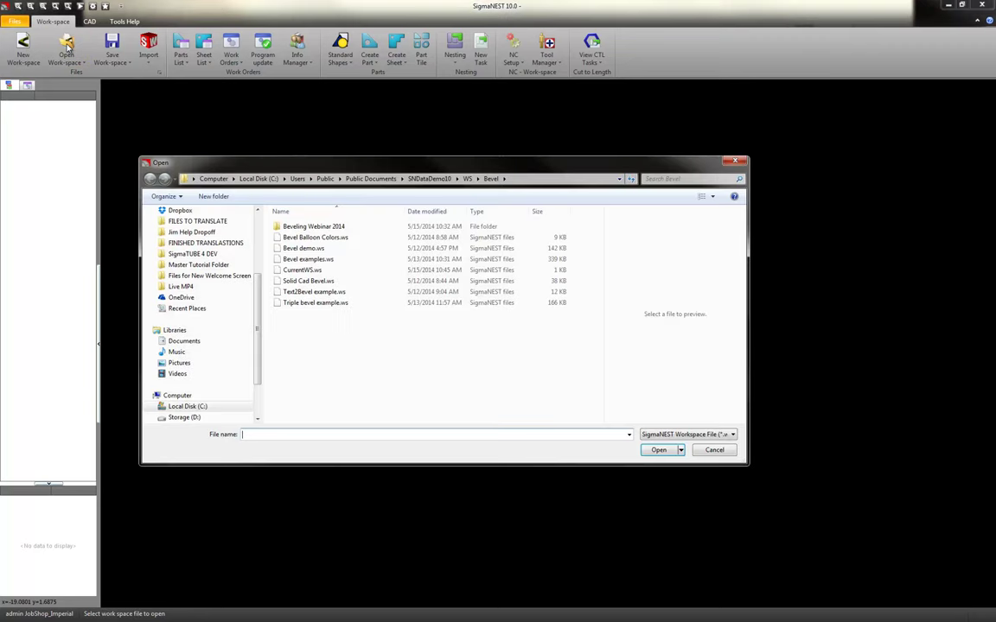
Step: Open the Triple bevel example.ws workspace and centre the view on its square part
{"action": "left_click", "coordinate": [314, 303]}
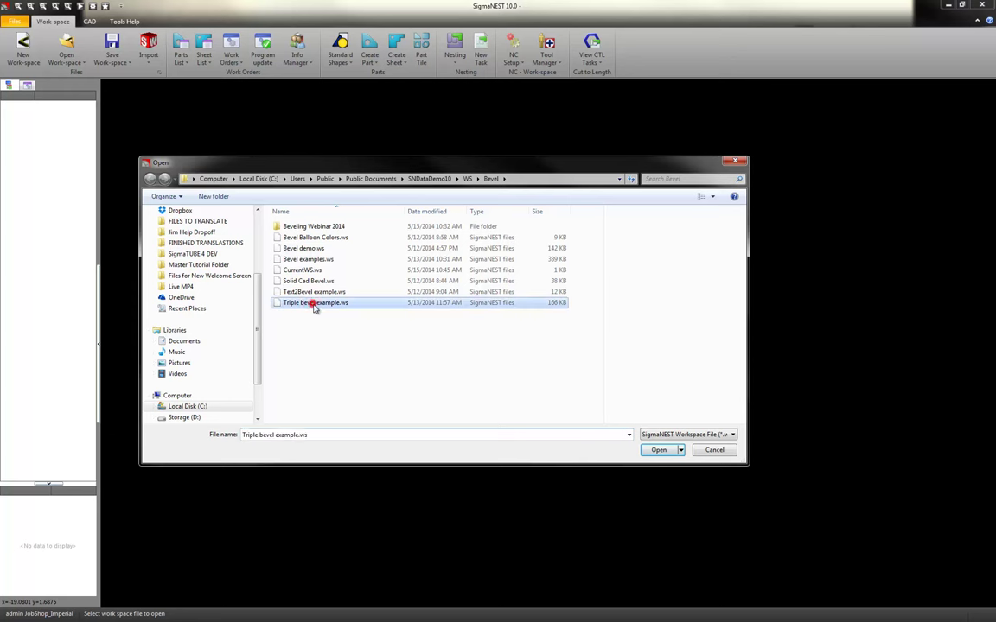
{"action": "left_click", "coordinate": [660, 450]}
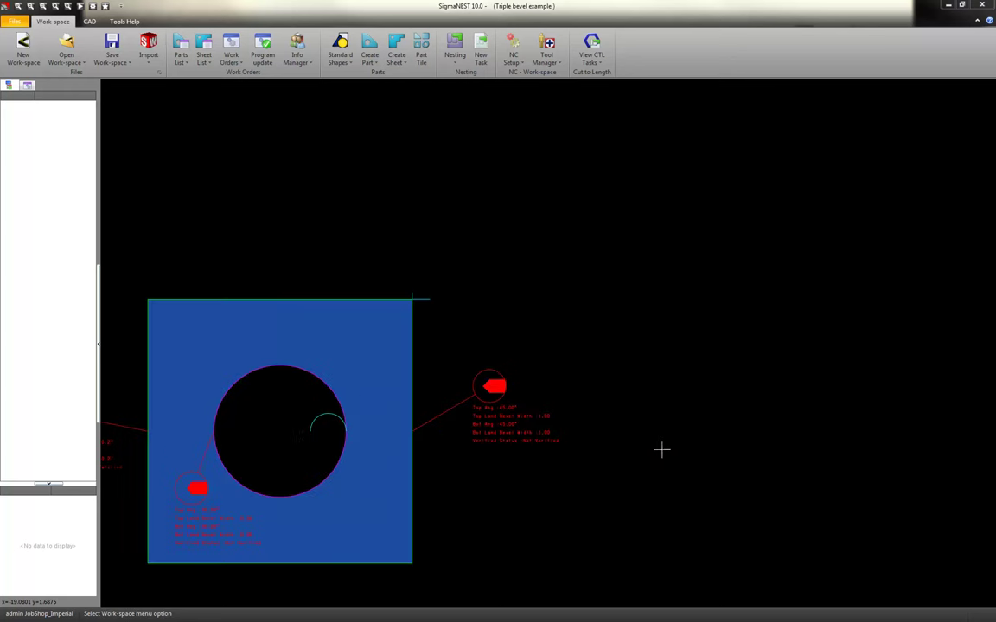
{"action": "scroll", "coordinate": [469, 400], "scroll_direction": "up", "scroll_amount": 3}
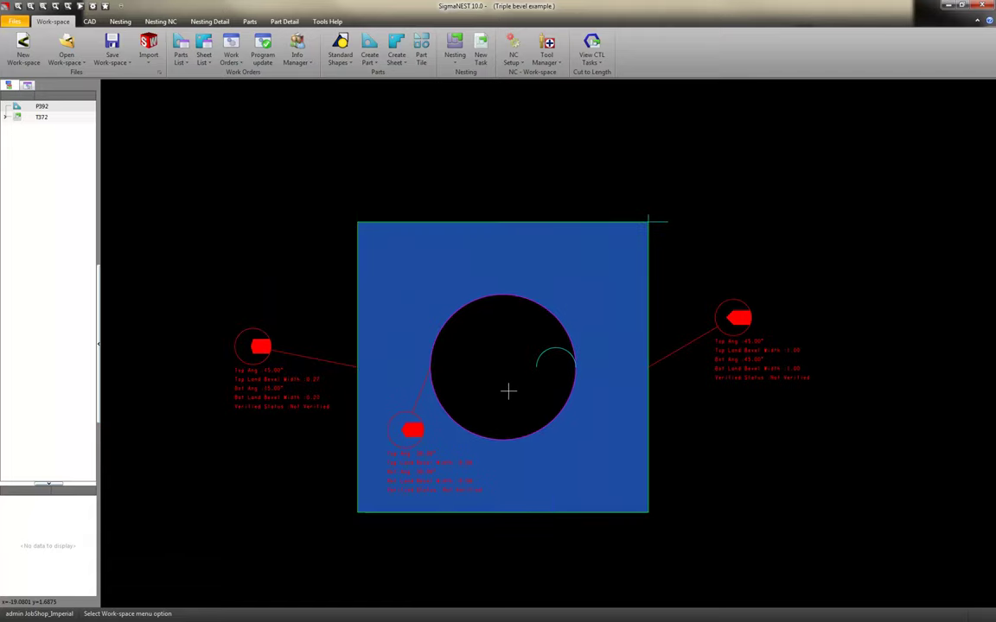
{"action": "scroll", "coordinate": [480, 398], "scroll_direction": "down", "scroll_amount": 1}
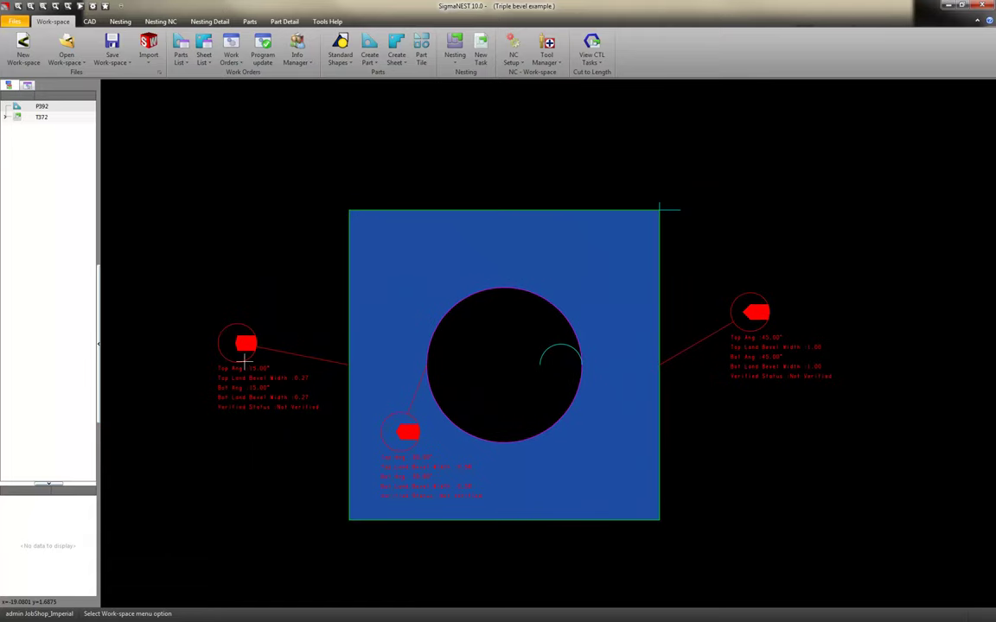
{"action": "scroll", "coordinate": [260, 360], "scroll_direction": "up", "scroll_amount": 2}
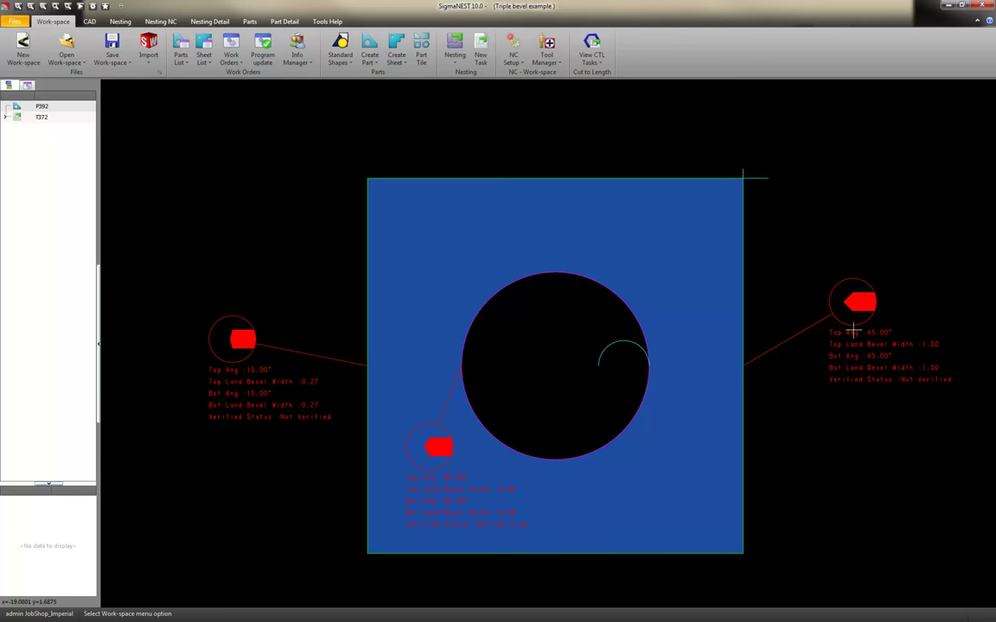
{"action": "scroll", "coordinate": [564, 368], "scroll_direction": "down", "scroll_amount": 2}
{"action": "middle_click_drag", "start_coordinate": [564, 368], "coordinate": [440, 333]}
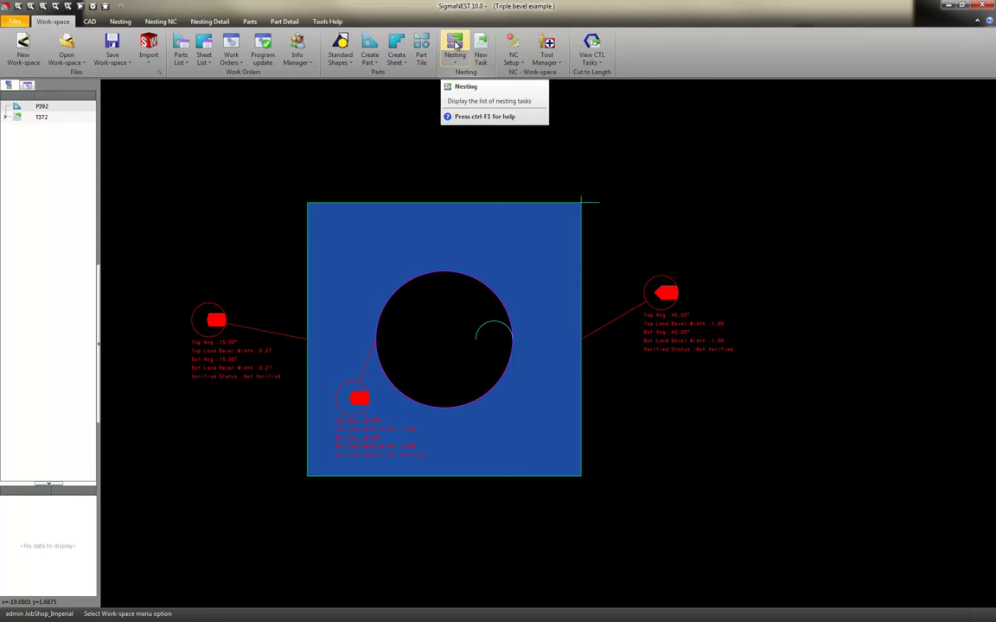
Step: Open task T372's nest, clear its existing NC and regenerate toolpaths with Auto NC
{"action": "left_click", "coordinate": [456, 44]}
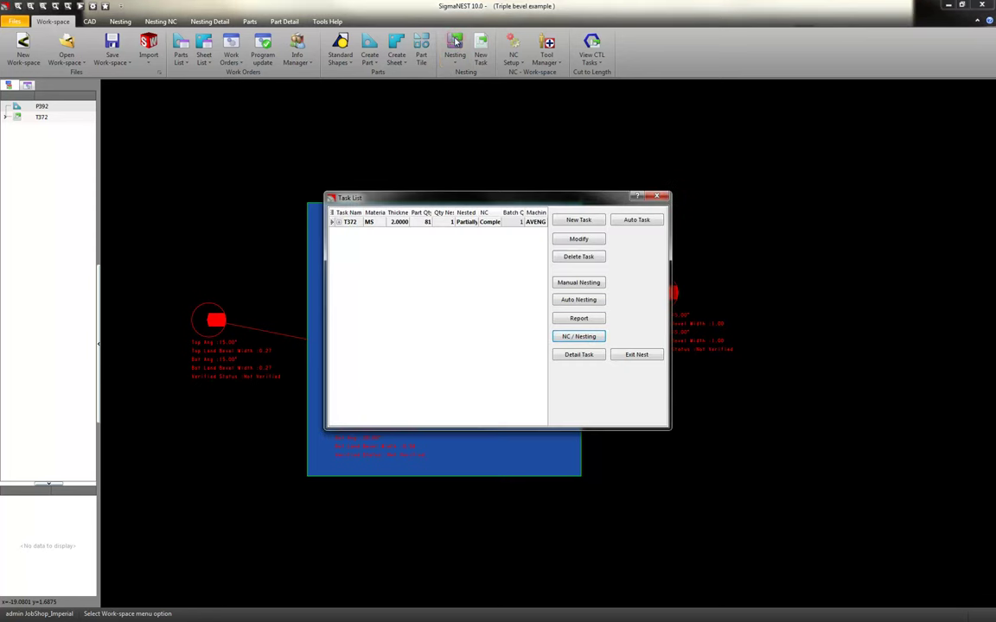
{"action": "left_click", "coordinate": [591, 337]}
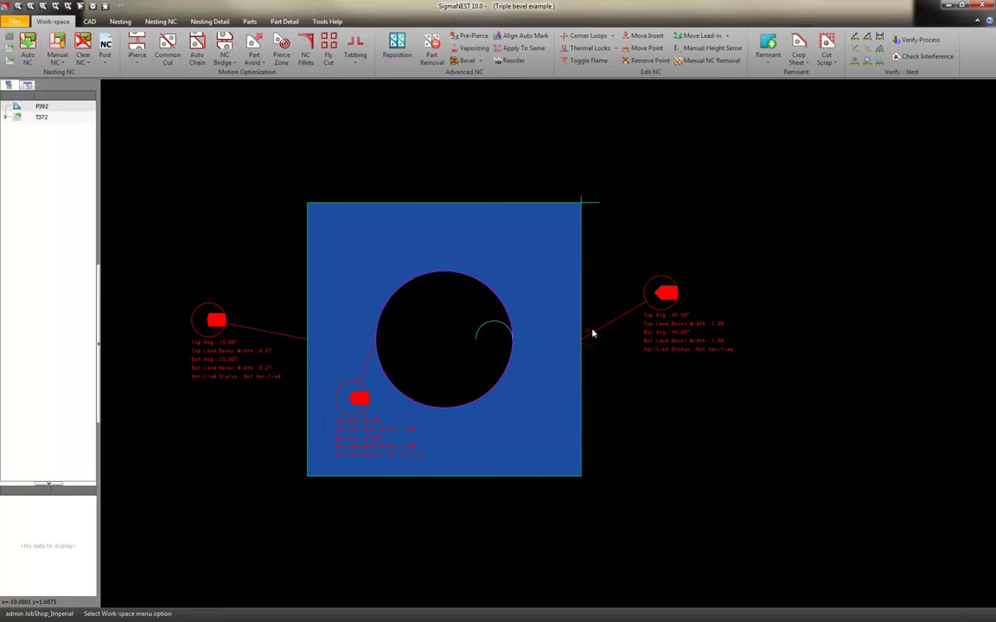
{"action": "scroll", "coordinate": [573, 328], "scroll_direction": "down", "scroll_amount": 2}
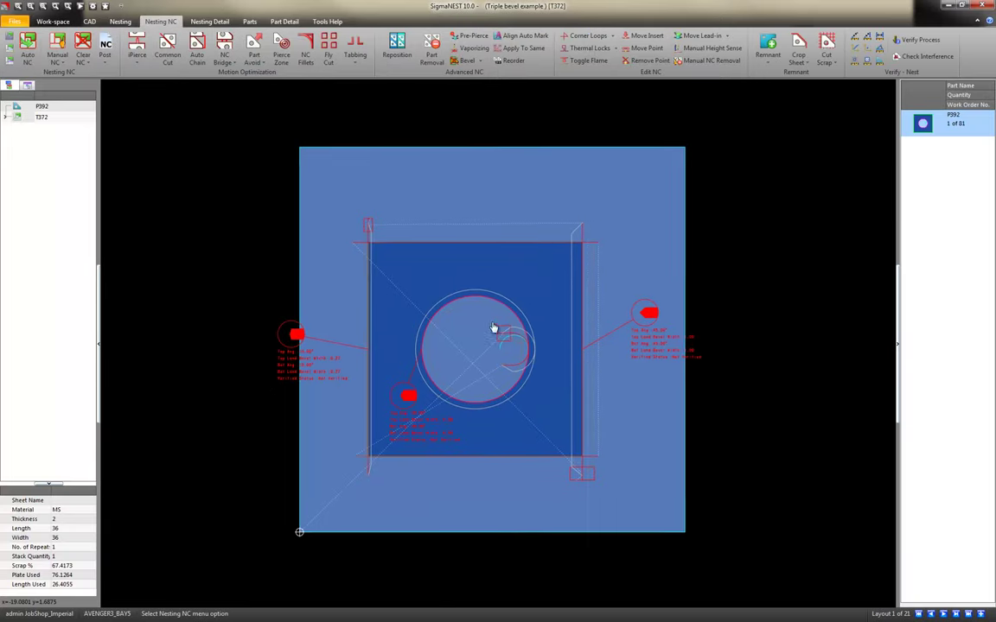
{"action": "left_click", "coordinate": [83, 45]}
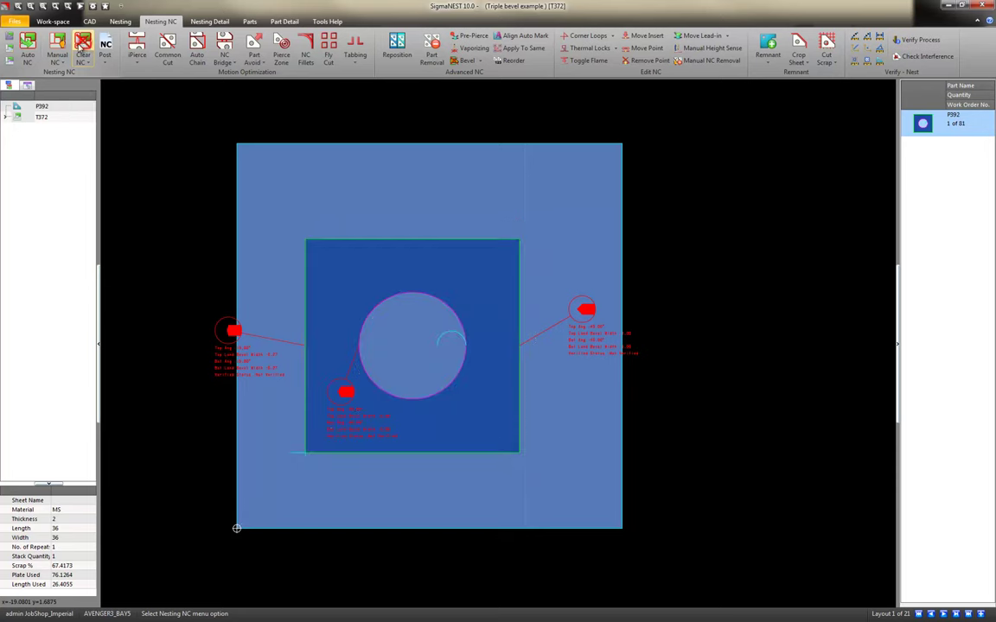
{"action": "left_click", "coordinate": [27, 48]}
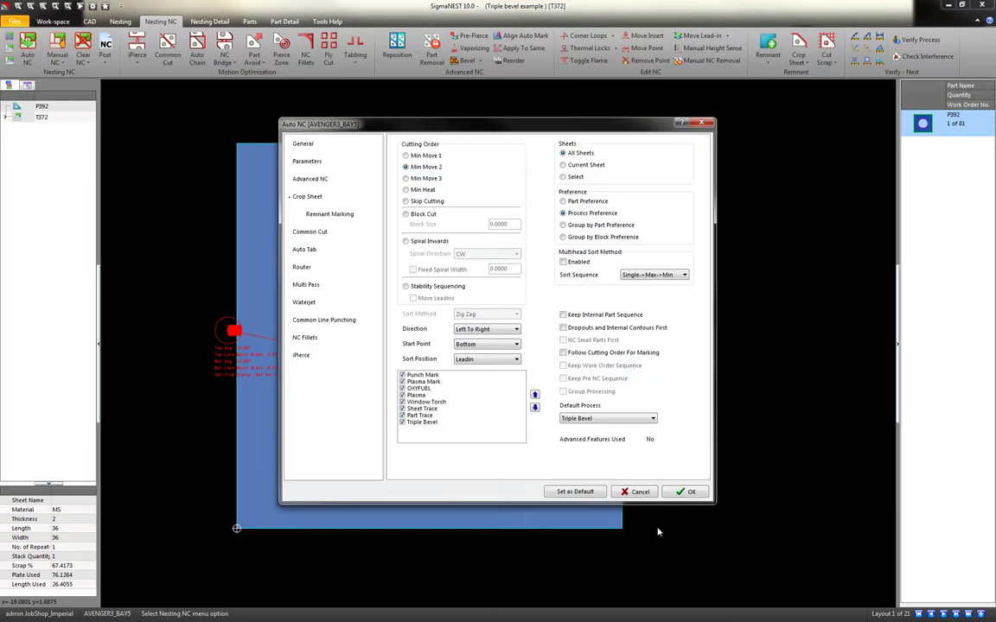
{"action": "left_click", "coordinate": [679, 492]}
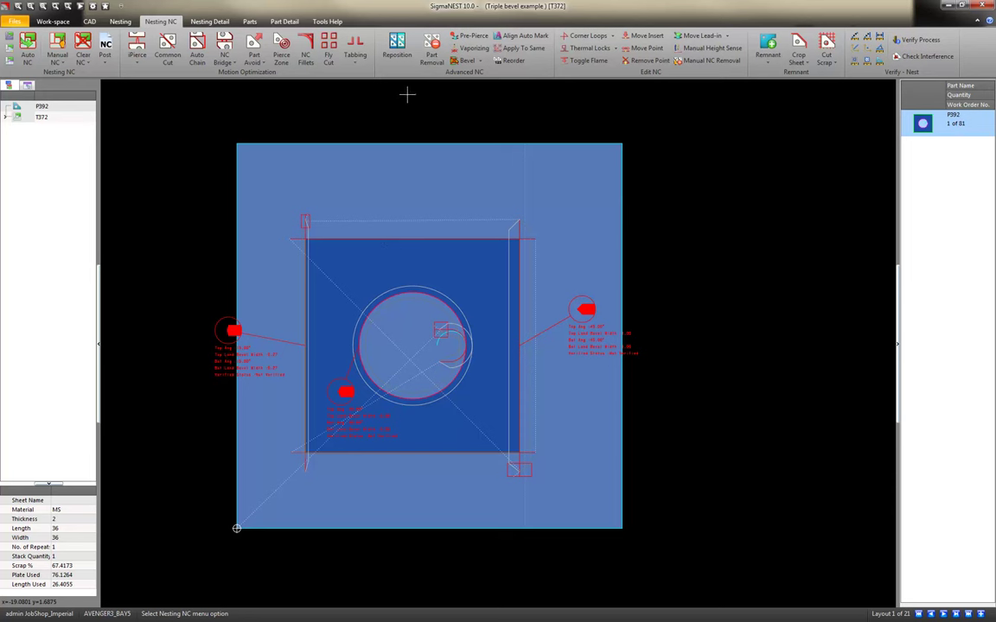
Step: Extend the upper-left bevel lead-in to the plate's top edge and the lower-right one past its bottom edge
{"action": "left_click", "coordinate": [481, 63]}
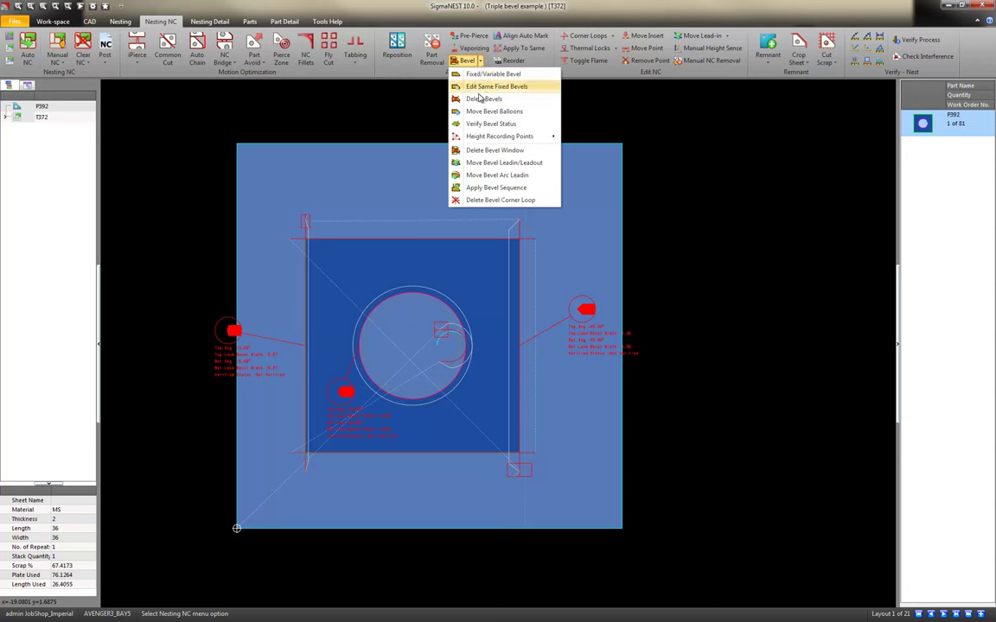
{"action": "left_click", "coordinate": [490, 164]}
{"action": "left_click", "coordinate": [304, 221]}
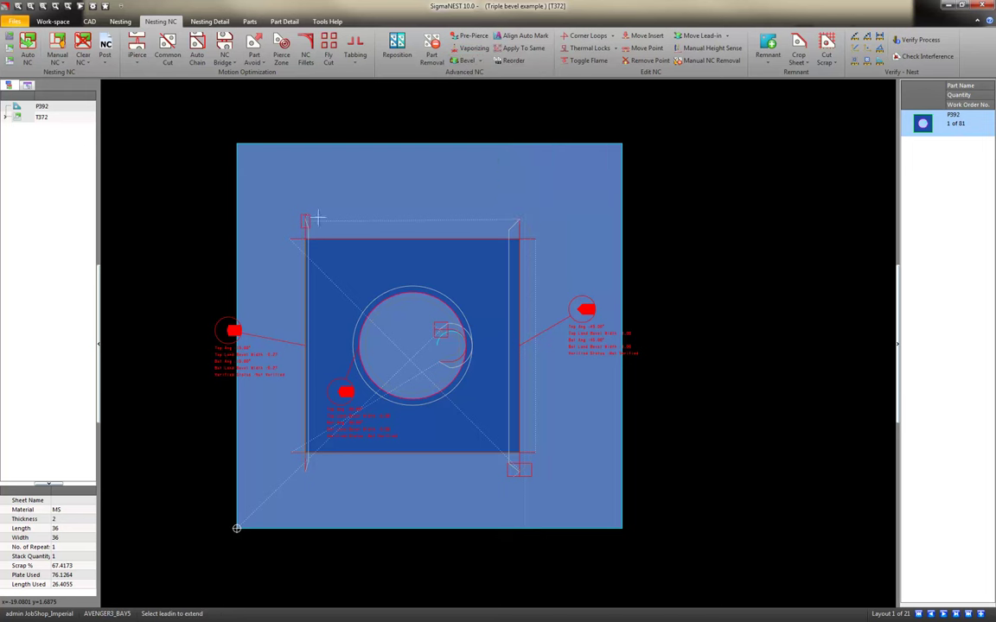
{"action": "left_click", "coordinate": [308, 134]}
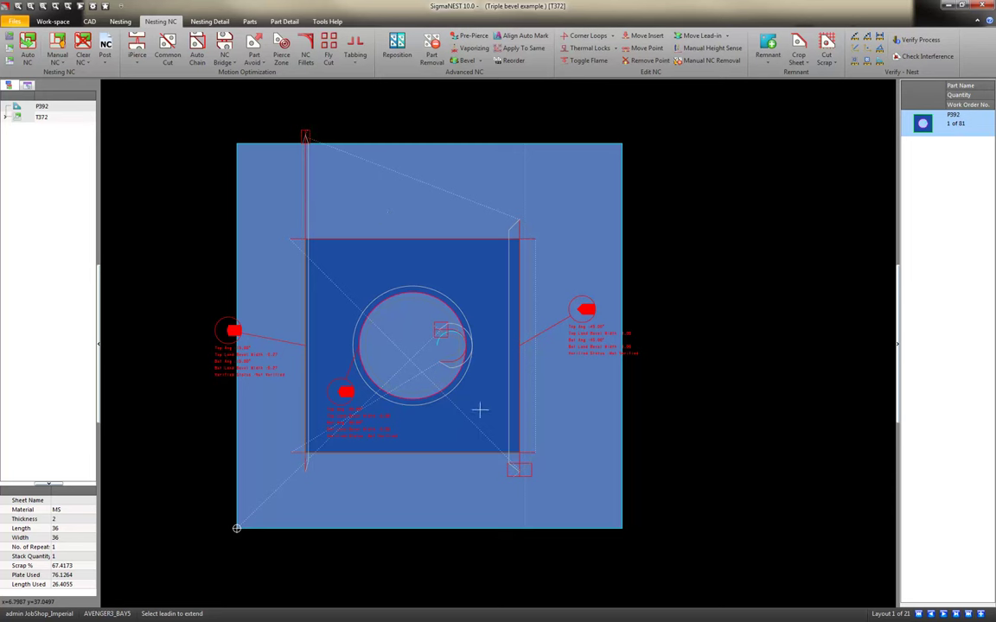
{"action": "left_click", "coordinate": [518, 465]}
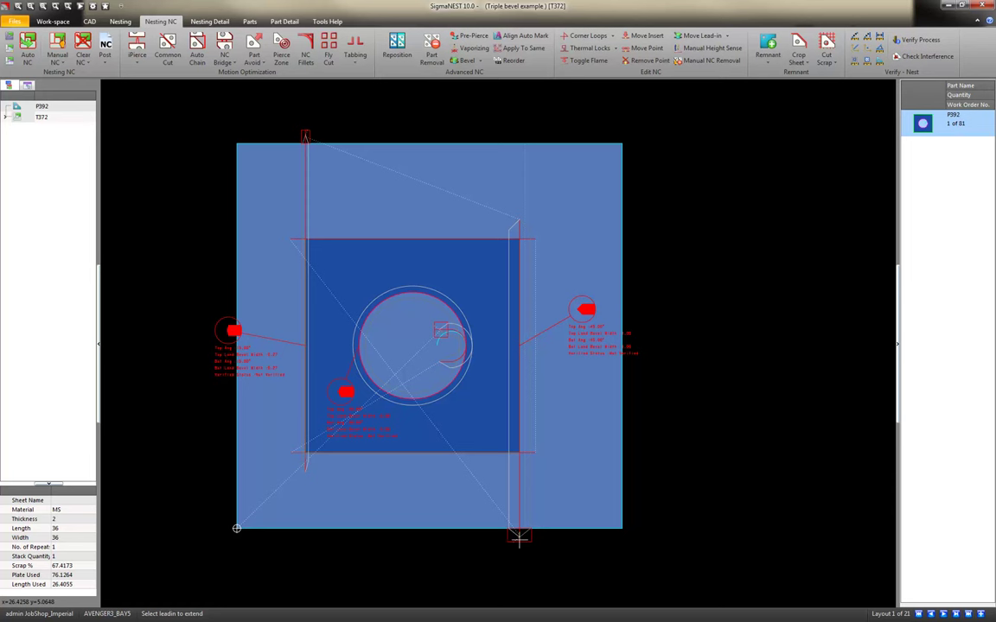
{"action": "left_click", "coordinate": [519, 536]}
Step: Stretch the bevel lead-in inside the circular hole farther to the left
{"action": "left_click", "coordinate": [481, 61]}
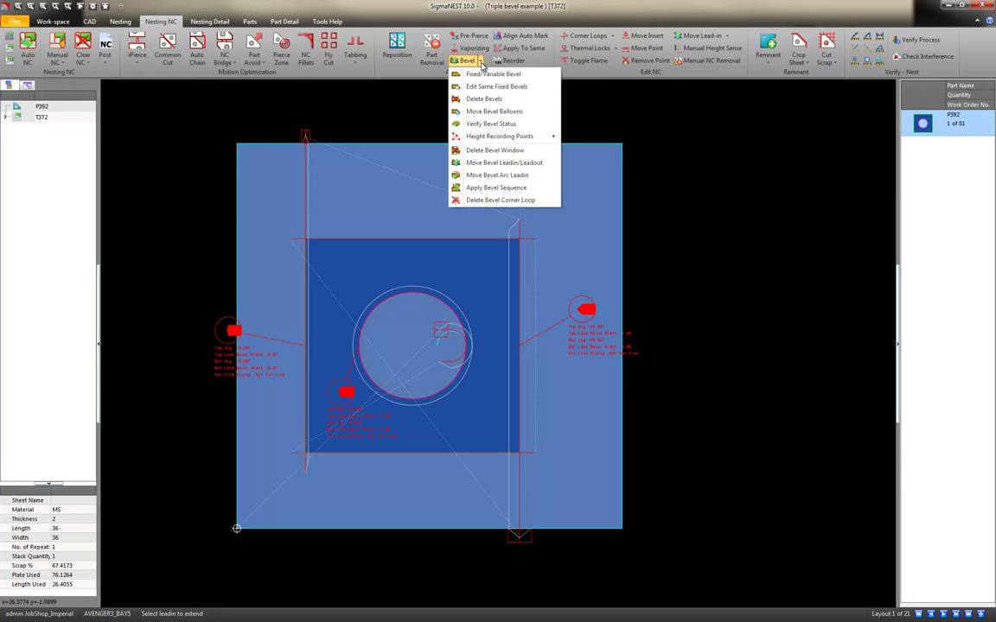
{"action": "left_click", "coordinate": [515, 153]}
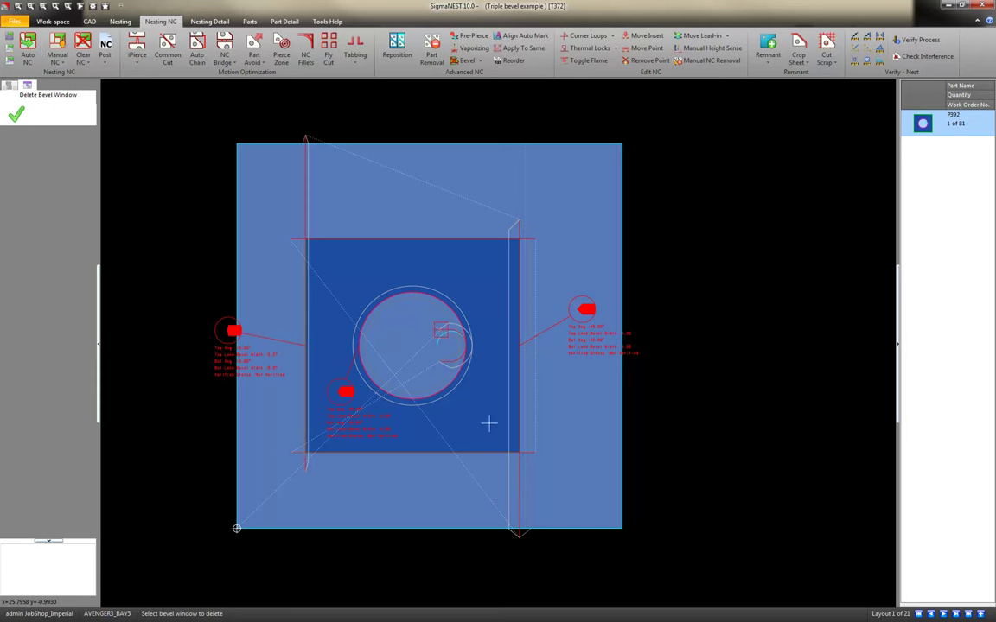
{"action": "left_click", "coordinate": [467, 61]}
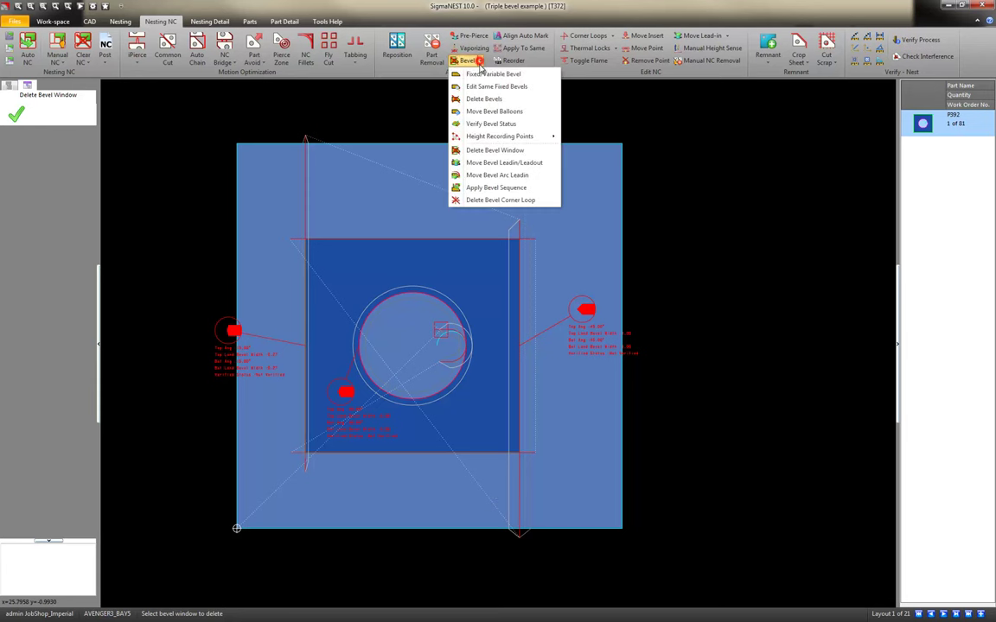
{"action": "left_click", "coordinate": [484, 163]}
{"action": "left_click", "coordinate": [437, 330]}
{"action": "left_click", "coordinate": [403, 330]}
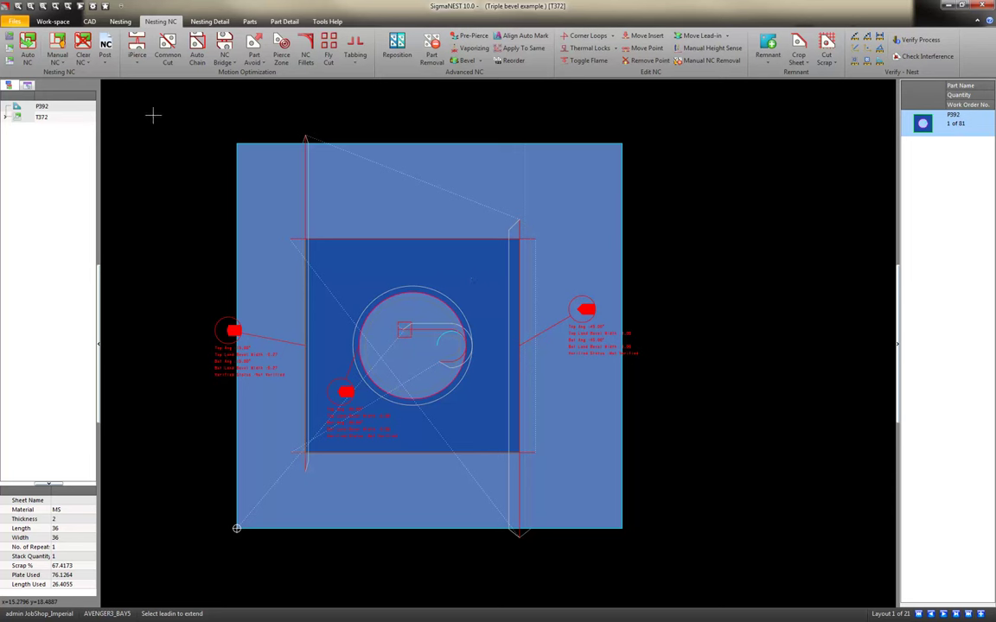
Step: Post all programs to NC for AVENGER3_BAY5 as program 19 with Triple Bevel Side beveling
{"action": "left_click", "coordinate": [106, 45]}
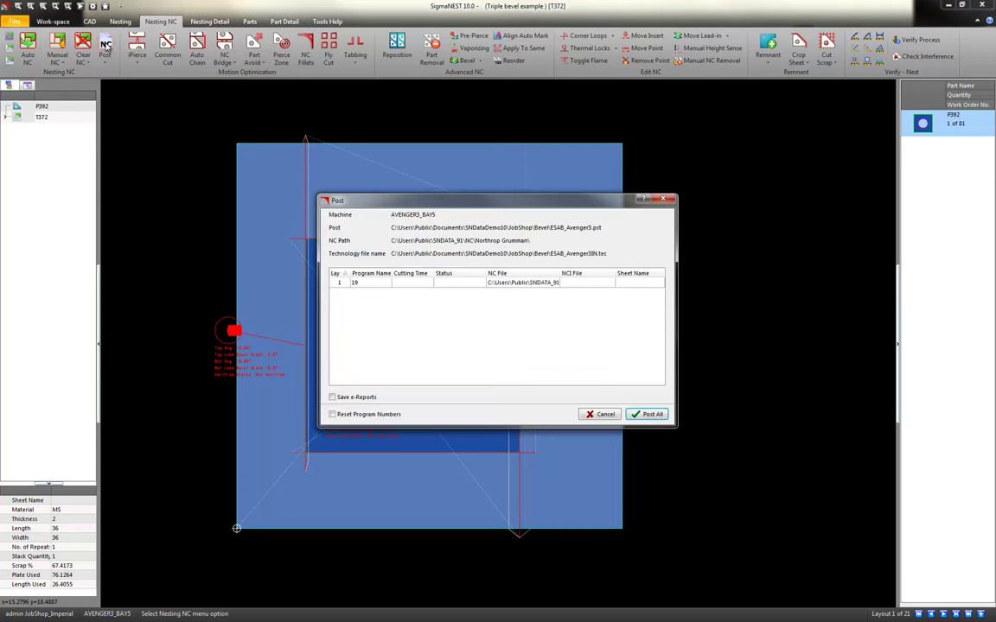
{"action": "left_click", "coordinate": [652, 416]}
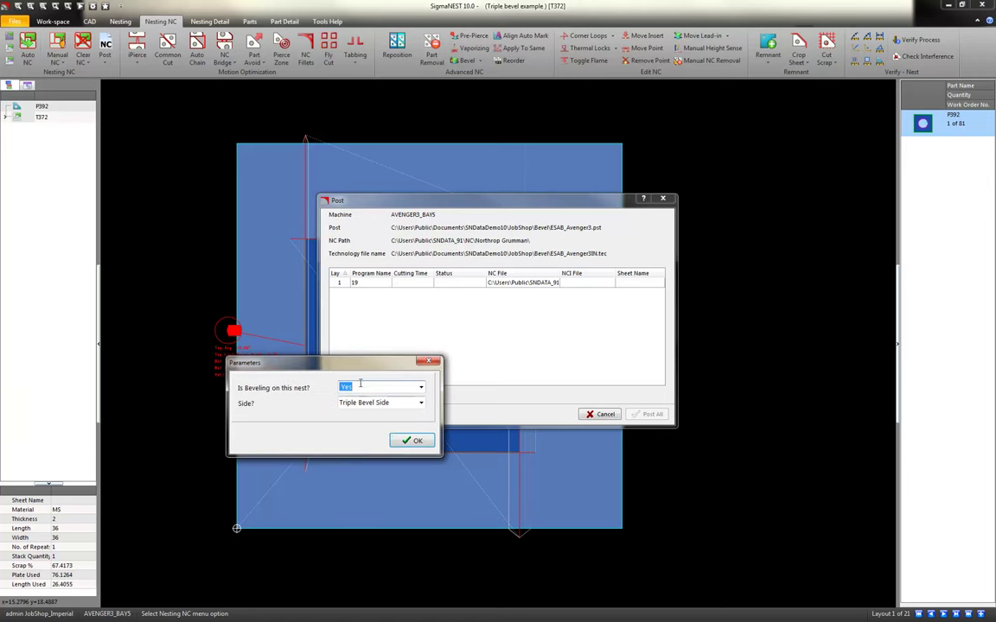
{"action": "left_click", "coordinate": [412, 442]}
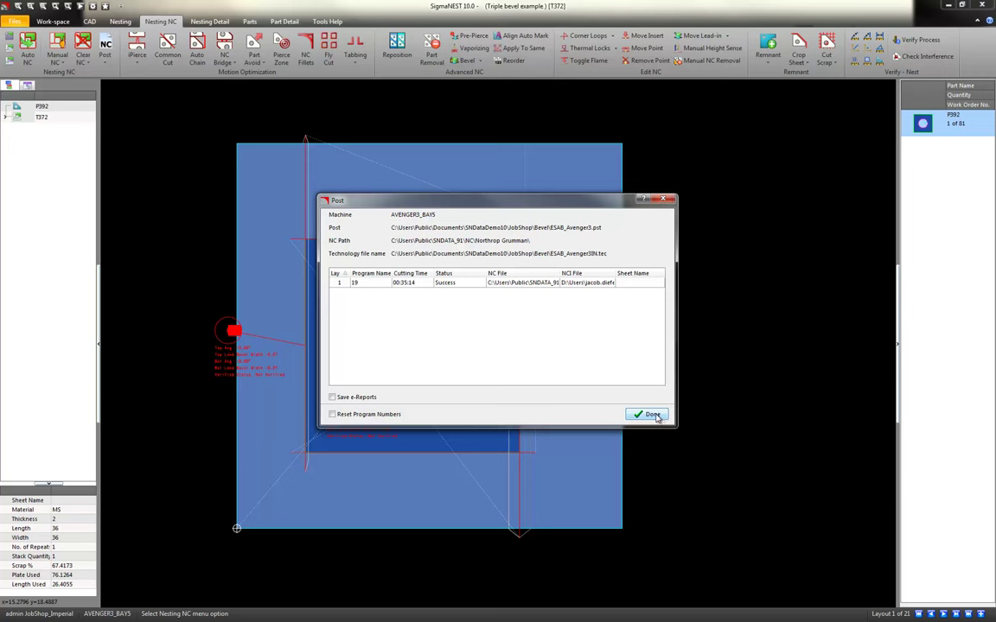
{"action": "left_click", "coordinate": [653, 415]}
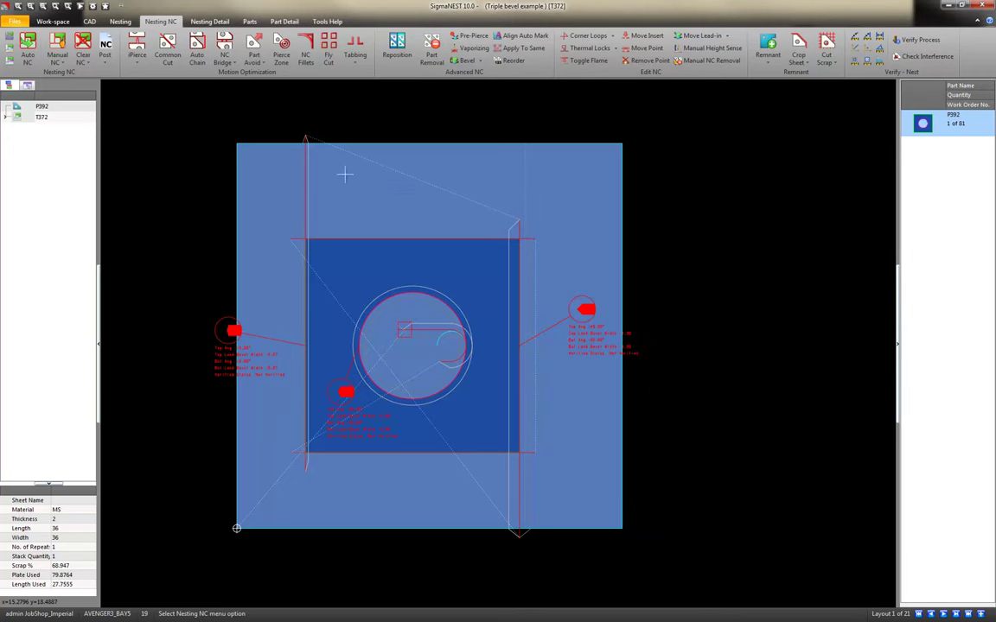
Step: Preview program 19's Layout Detail report full screen, check the 00:35:14 cutting time, and close it
{"action": "left_click", "coordinate": [192, 22]}
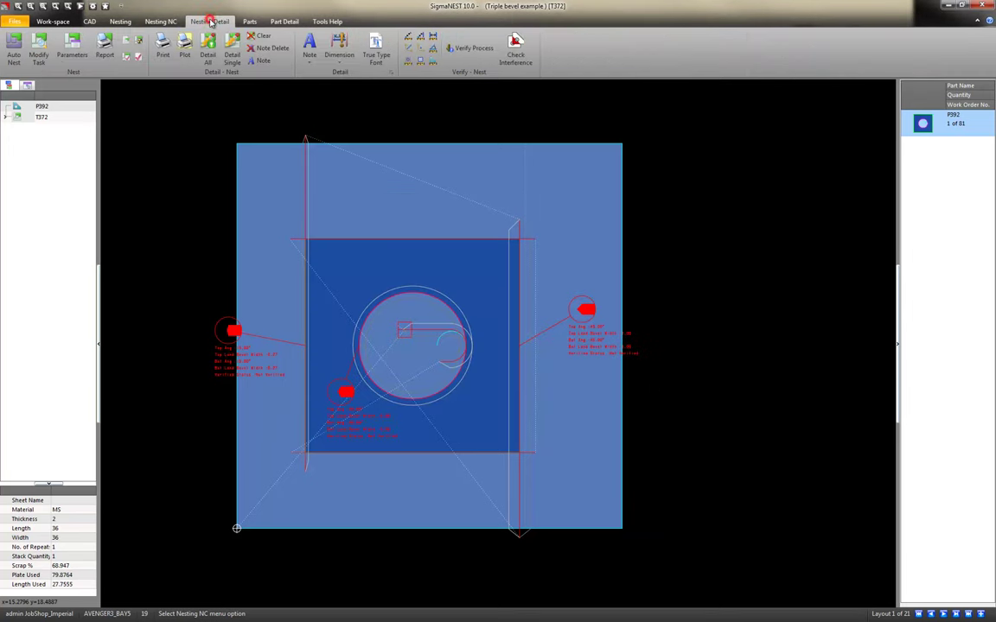
{"action": "left_click", "coordinate": [160, 43]}
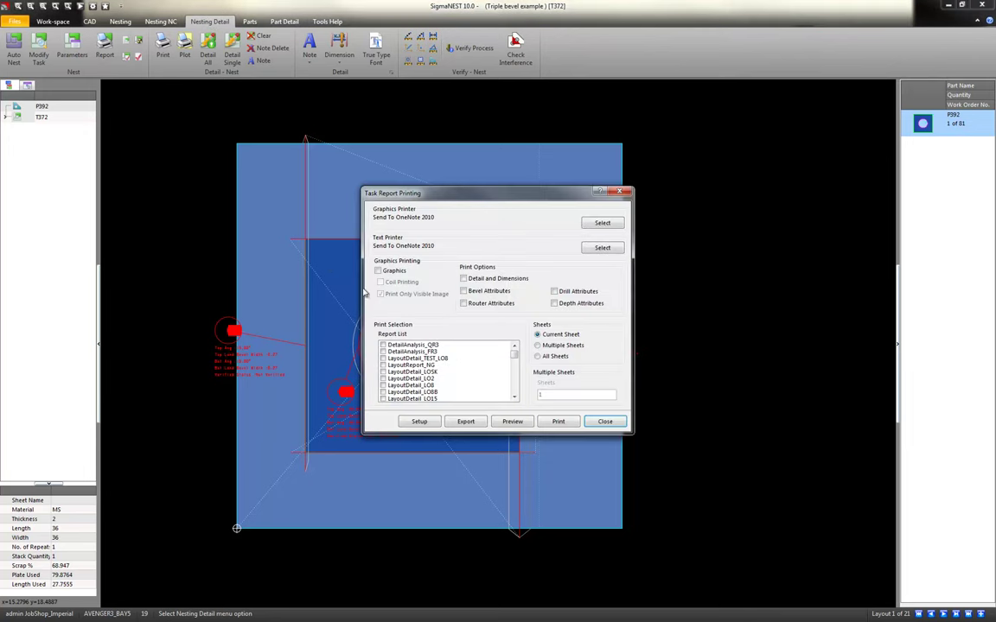
{"action": "left_click", "coordinate": [513, 421]}
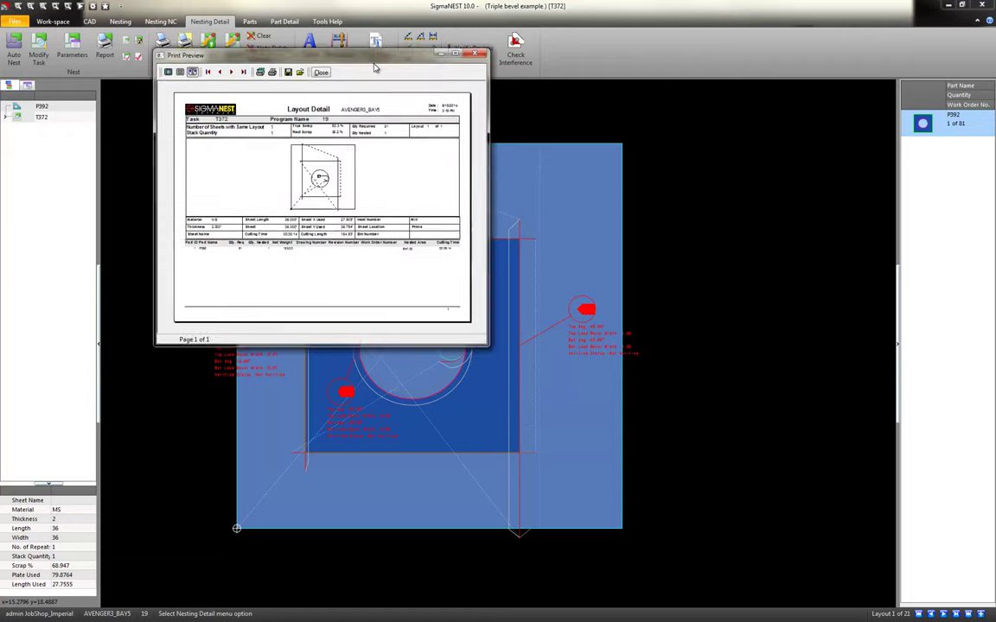
{"action": "double_click", "coordinate": [488, 67]}
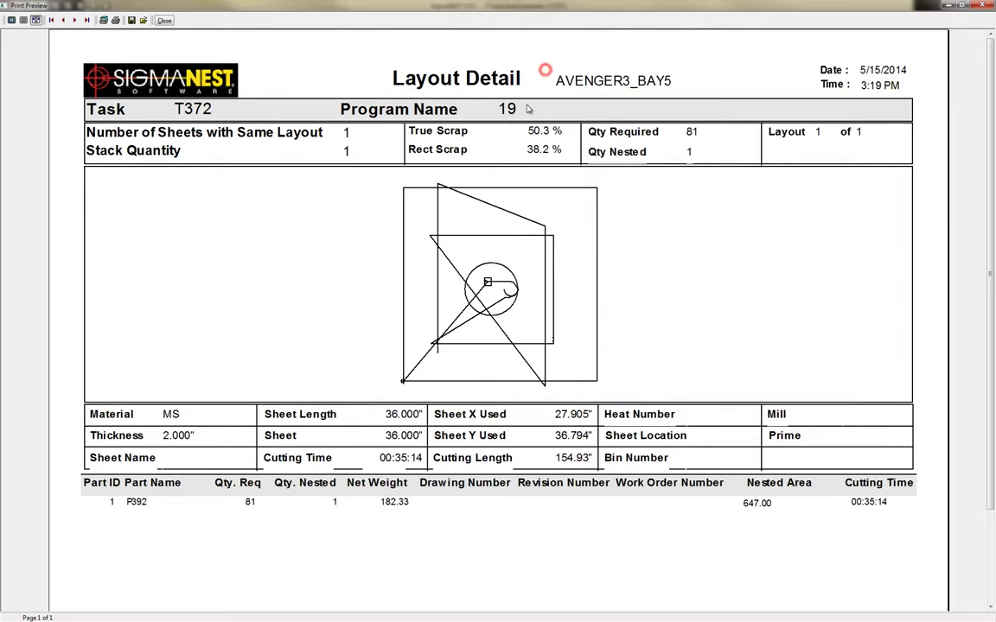
{"action": "left_click", "coordinate": [164, 21]}
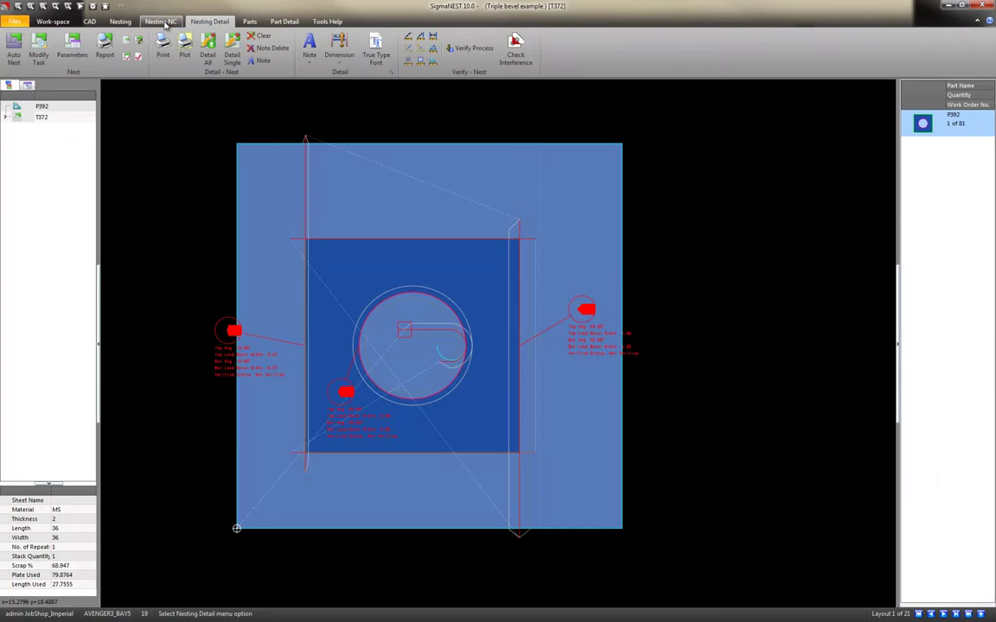
Step: Set the task's machine to NEW_MG_MPC2020_Global and load its parameters as the default
{"action": "left_click", "coordinate": [120, 22]}
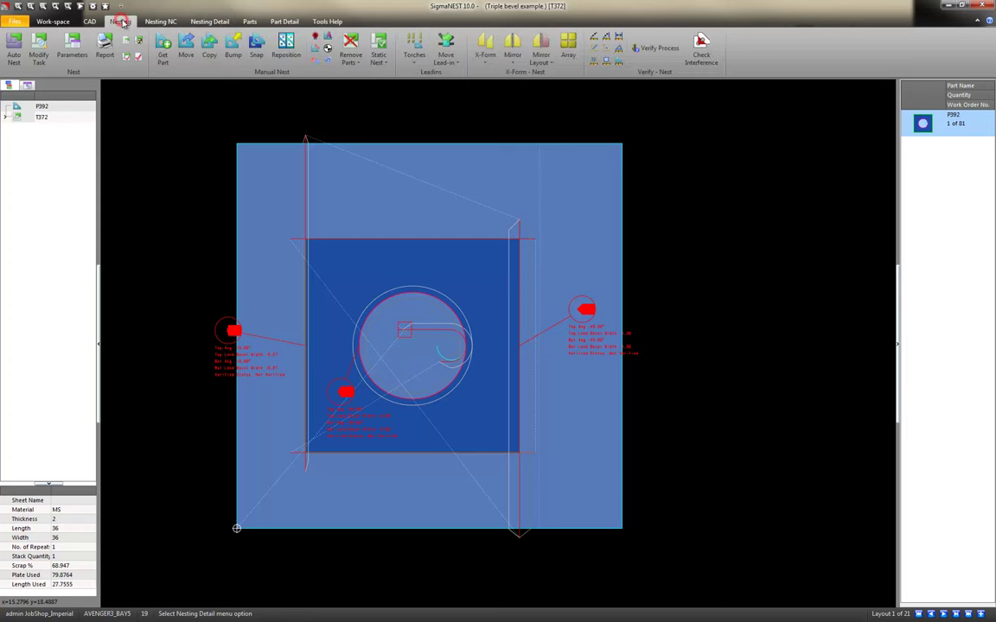
{"action": "left_click", "coordinate": [73, 44]}
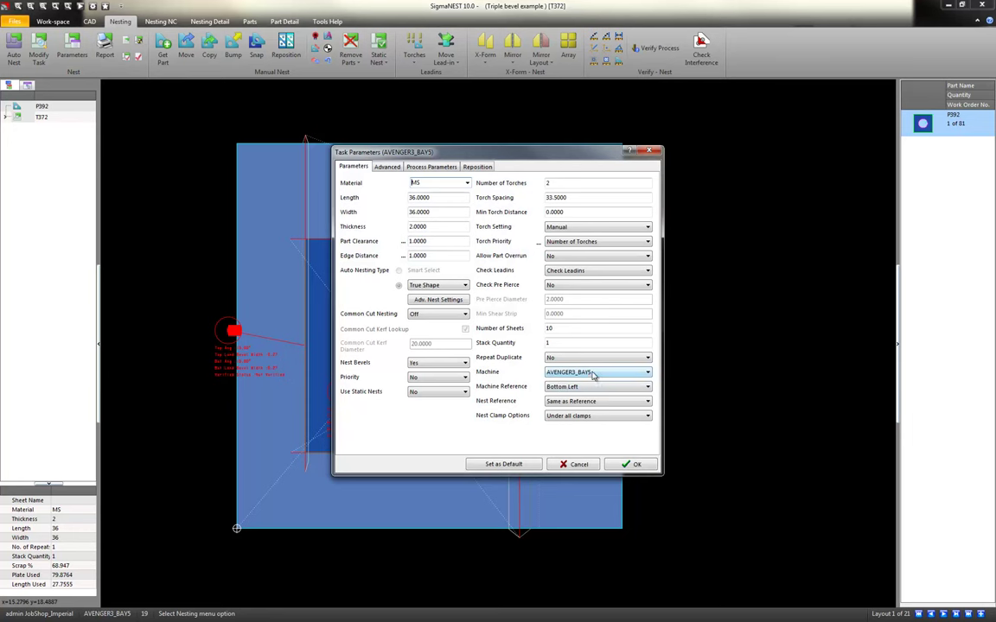
{"action": "left_click", "coordinate": [594, 375]}
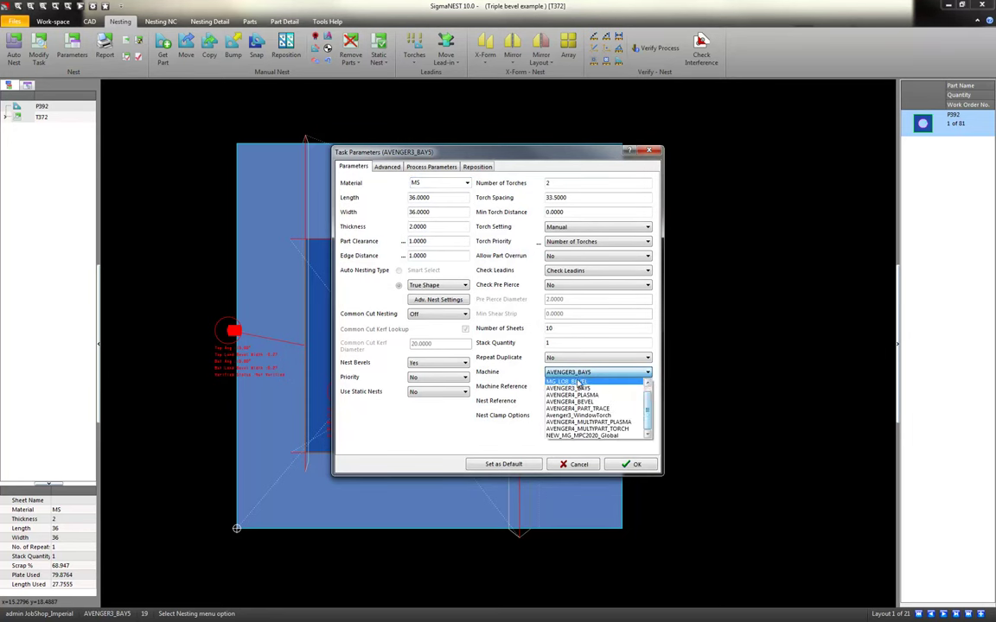
{"action": "left_click", "coordinate": [572, 437]}
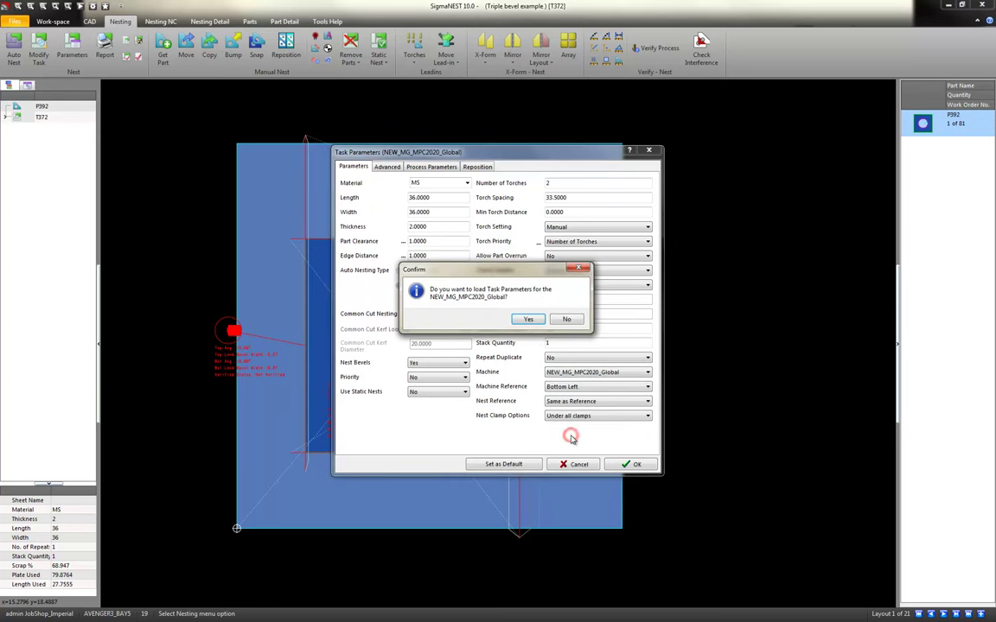
{"action": "left_click", "coordinate": [529, 321]}
{"action": "left_click", "coordinate": [525, 464]}
{"action": "left_click", "coordinate": [628, 466]}
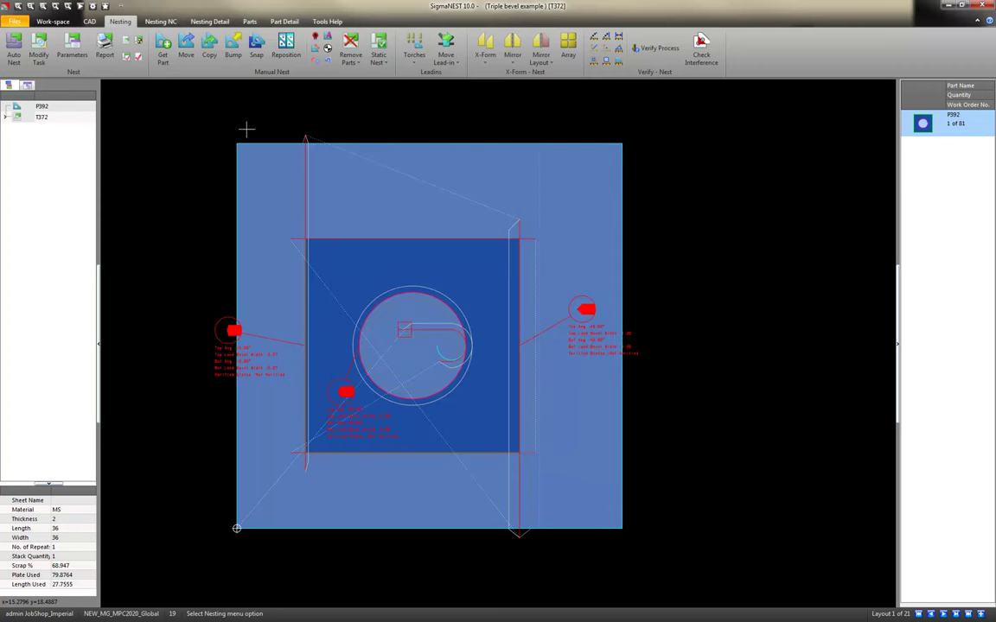
Step: Clear the existing NC and regenerate the part's toolpaths with Auto NC
{"action": "left_click", "coordinate": [160, 21]}
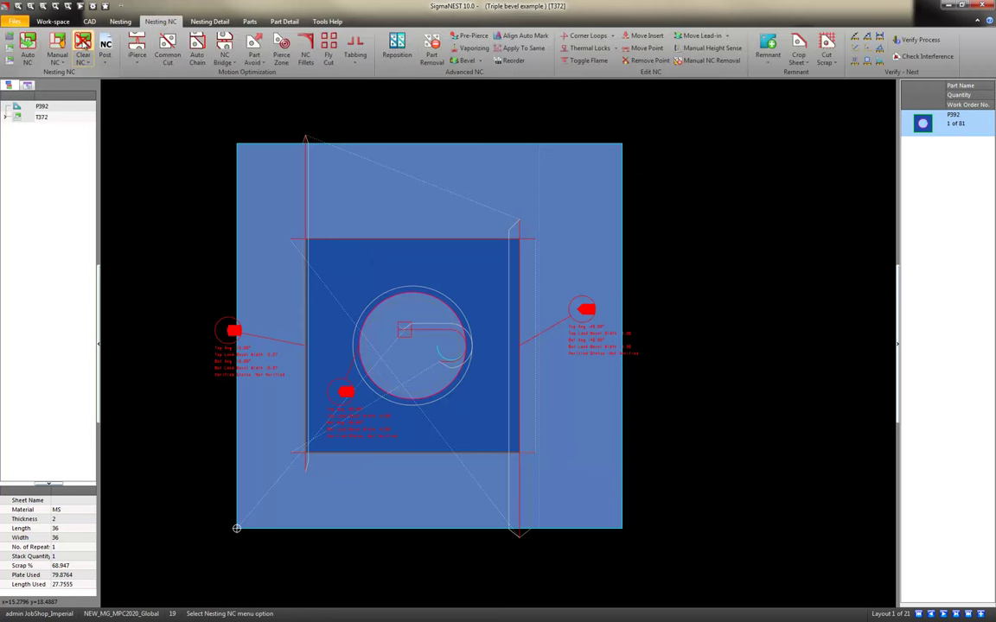
{"action": "left_click", "coordinate": [84, 43]}
{"action": "left_click", "coordinate": [28, 43]}
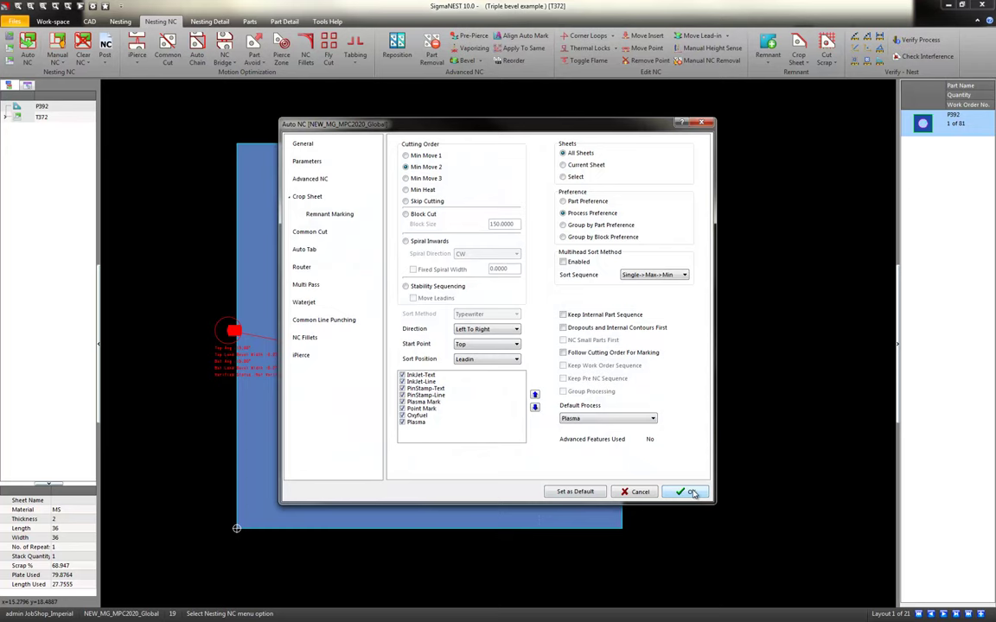
{"action": "left_click", "coordinate": [689, 492]}
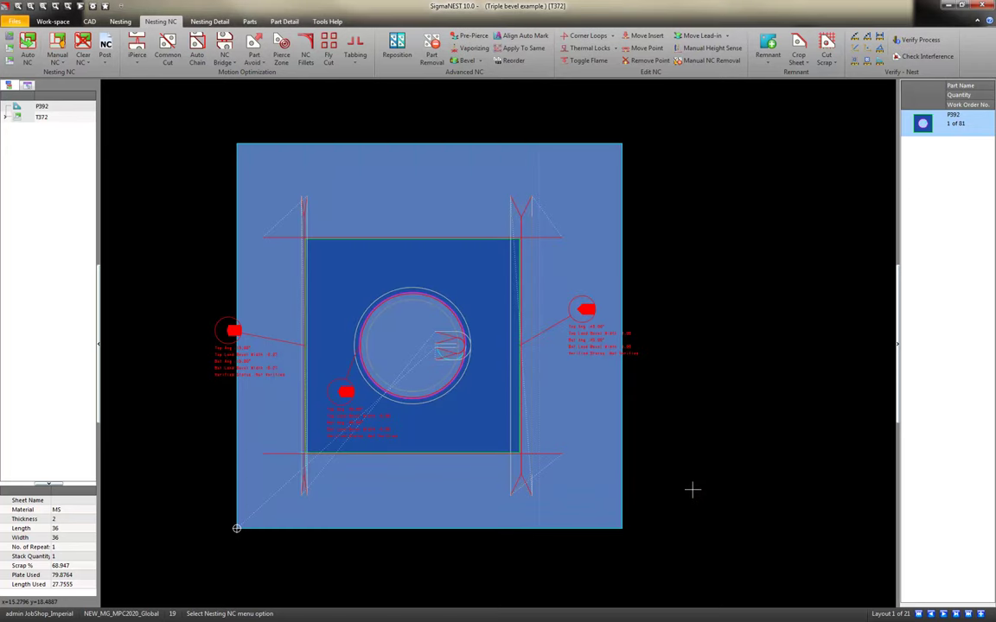
Step: Post all programs to NC for the NEW_MG_MPC2020_Global machine
{"action": "left_click", "coordinate": [106, 44]}
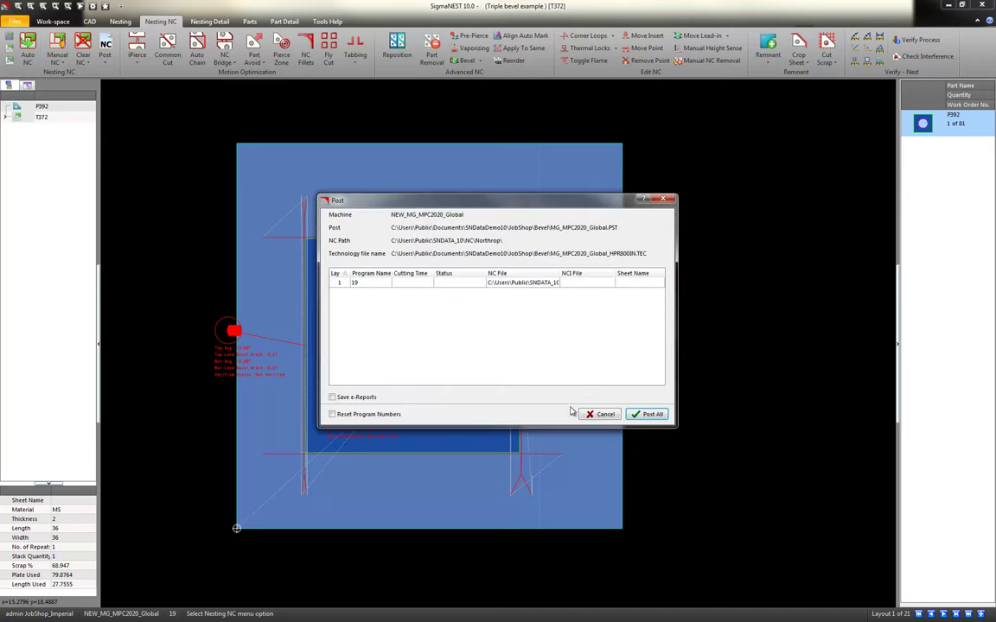
{"action": "left_click", "coordinate": [653, 415]}
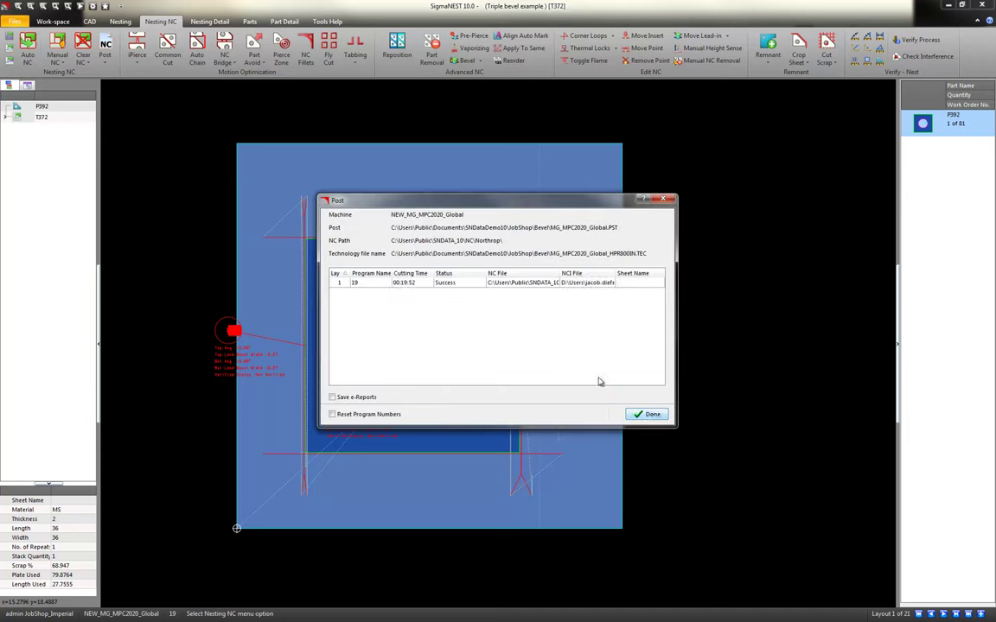
{"action": "left_click", "coordinate": [644, 414]}
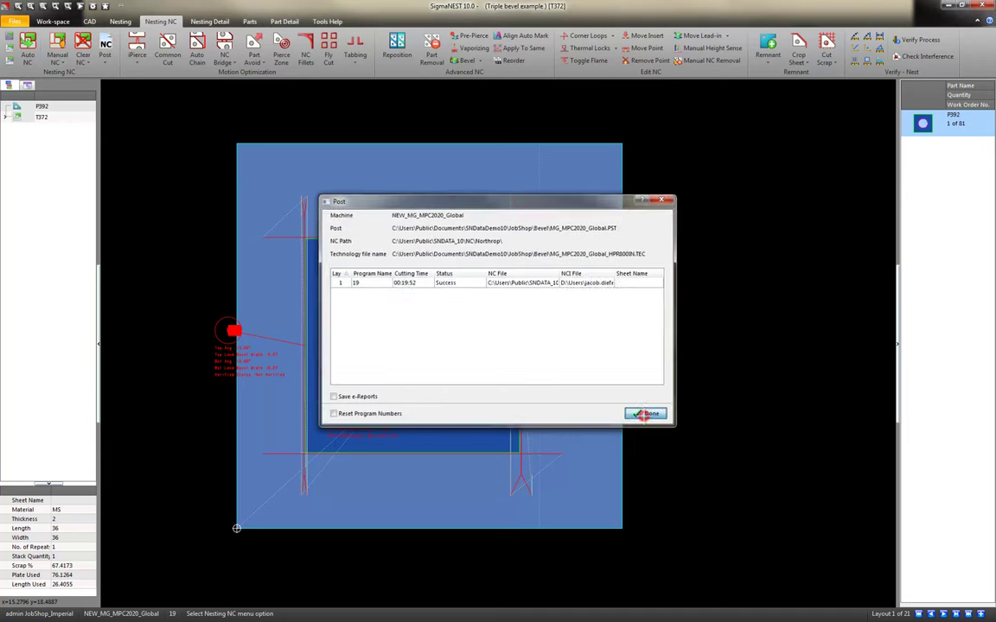
Step: Preview the Layout Detail report full screen, check the 00:19:52 cutting time, and close it
{"action": "left_click", "coordinate": [209, 21]}
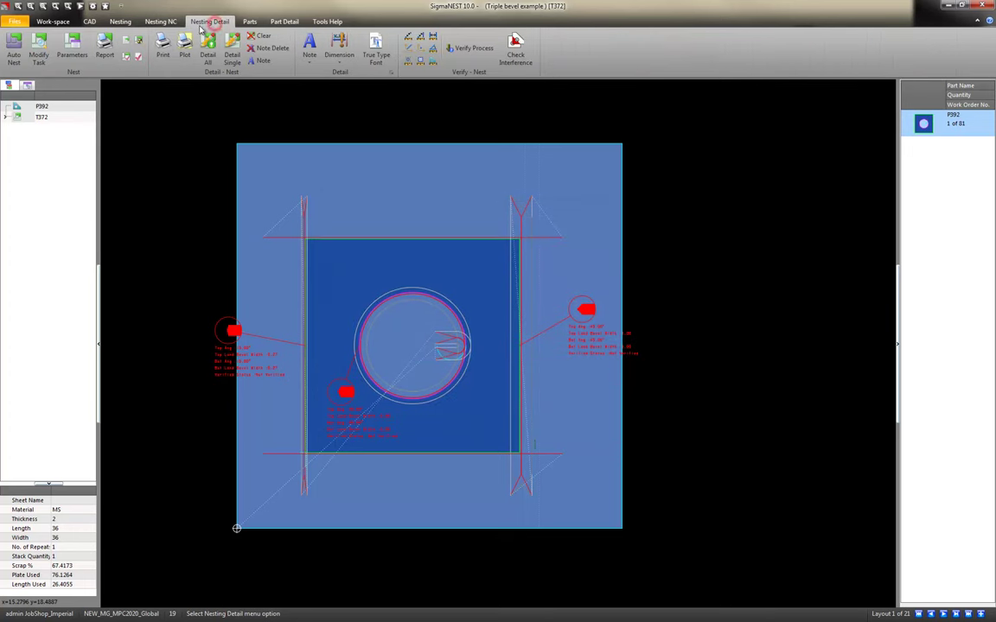
{"action": "left_click", "coordinate": [163, 47]}
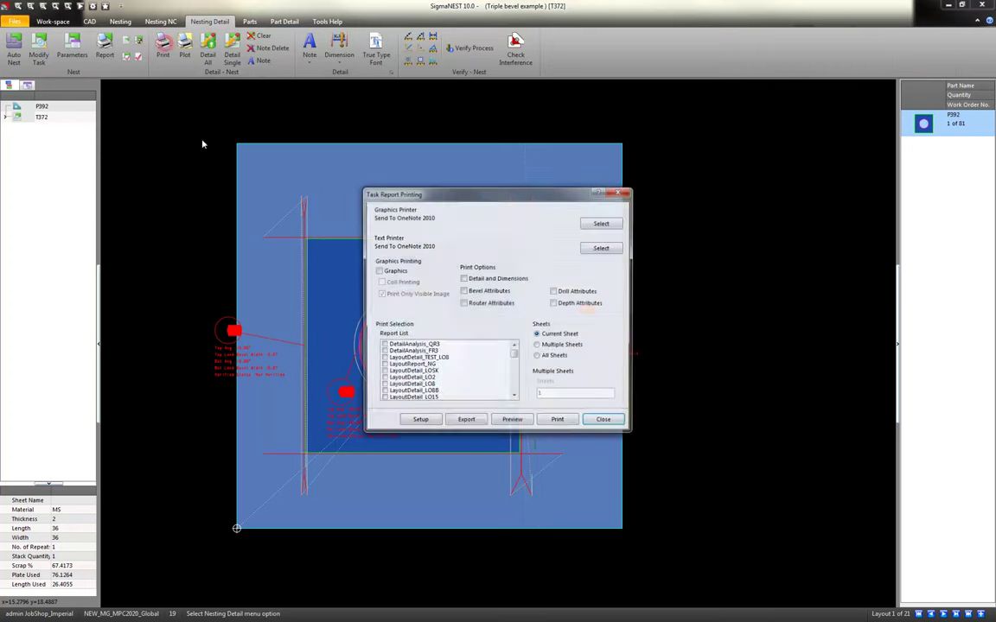
{"action": "left_click", "coordinate": [512, 421]}
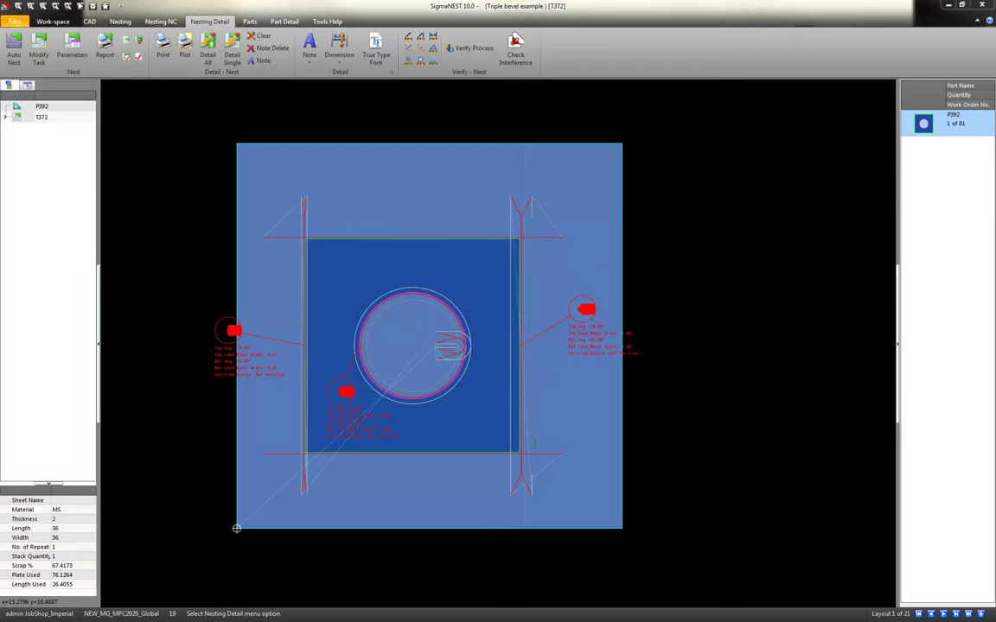
{"action": "left_click_drag", "start_coordinate": [390, 32], "coordinate": [518, 39]}
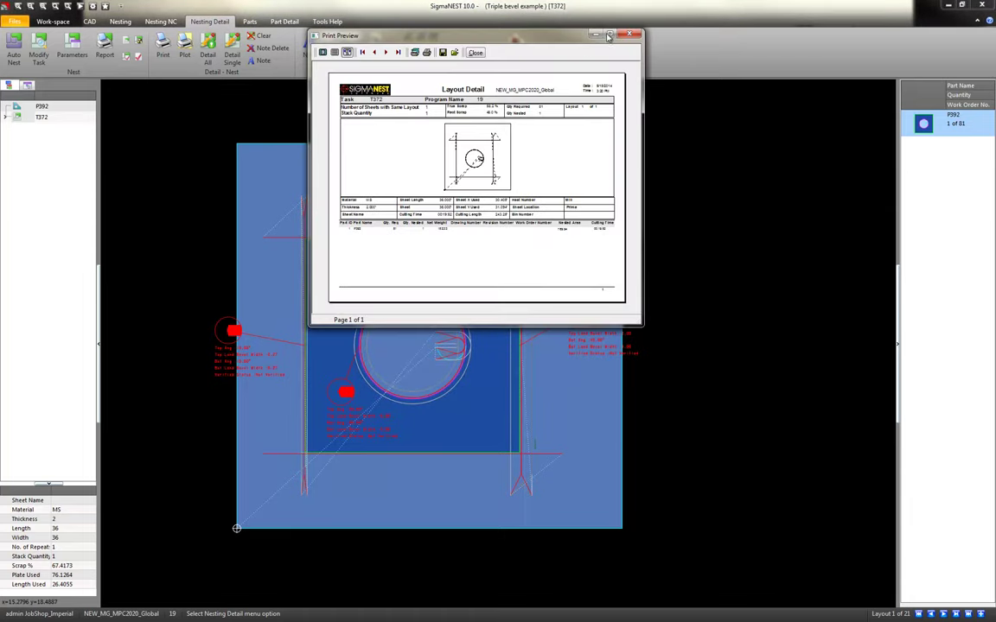
{"action": "double_click", "coordinate": [609, 32]}
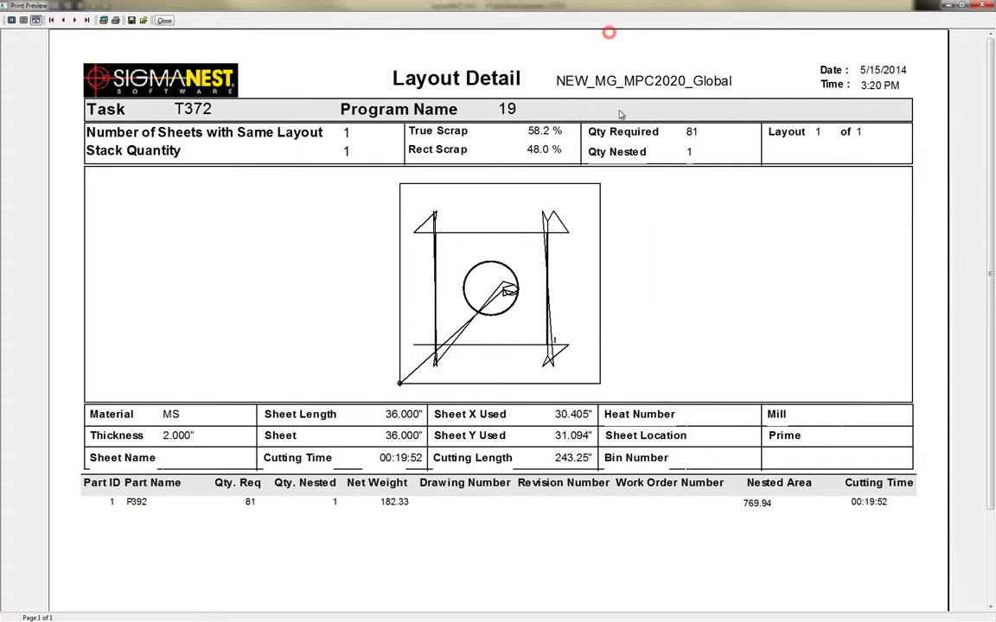
{"action": "left_click", "coordinate": [164, 20]}
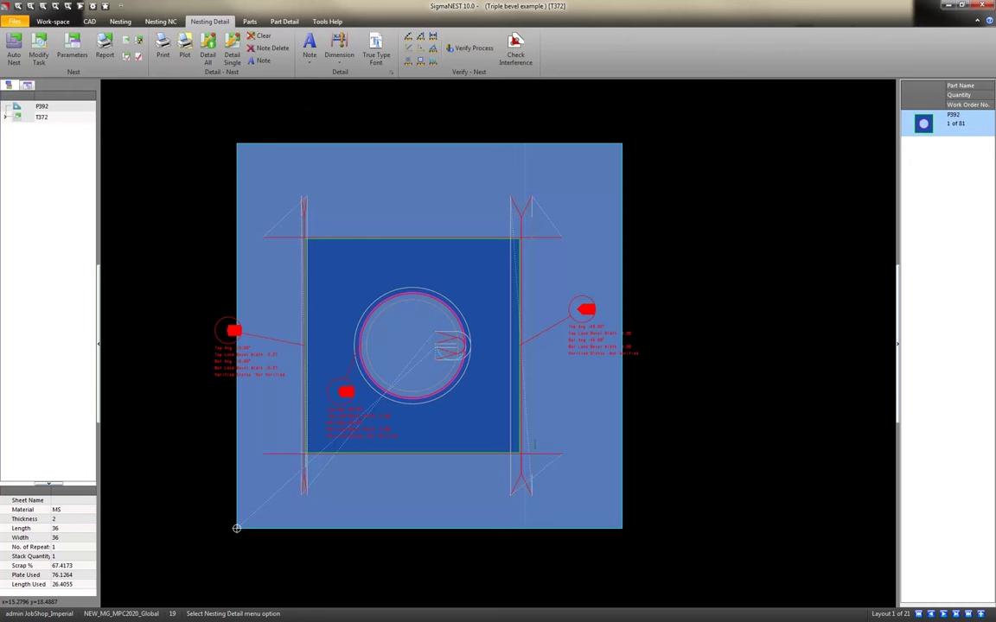
Step: Switch from SigmaNEST back to the Bevel Webinar 2014 presentation, showing slide 2 of 41
{"action": "key", "text": "alt+Tab"}
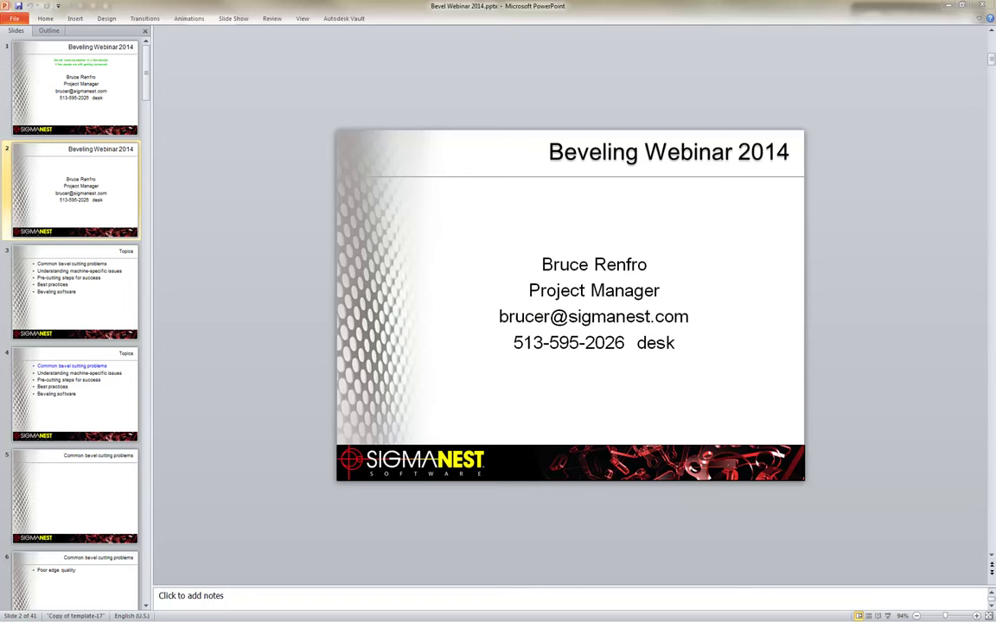